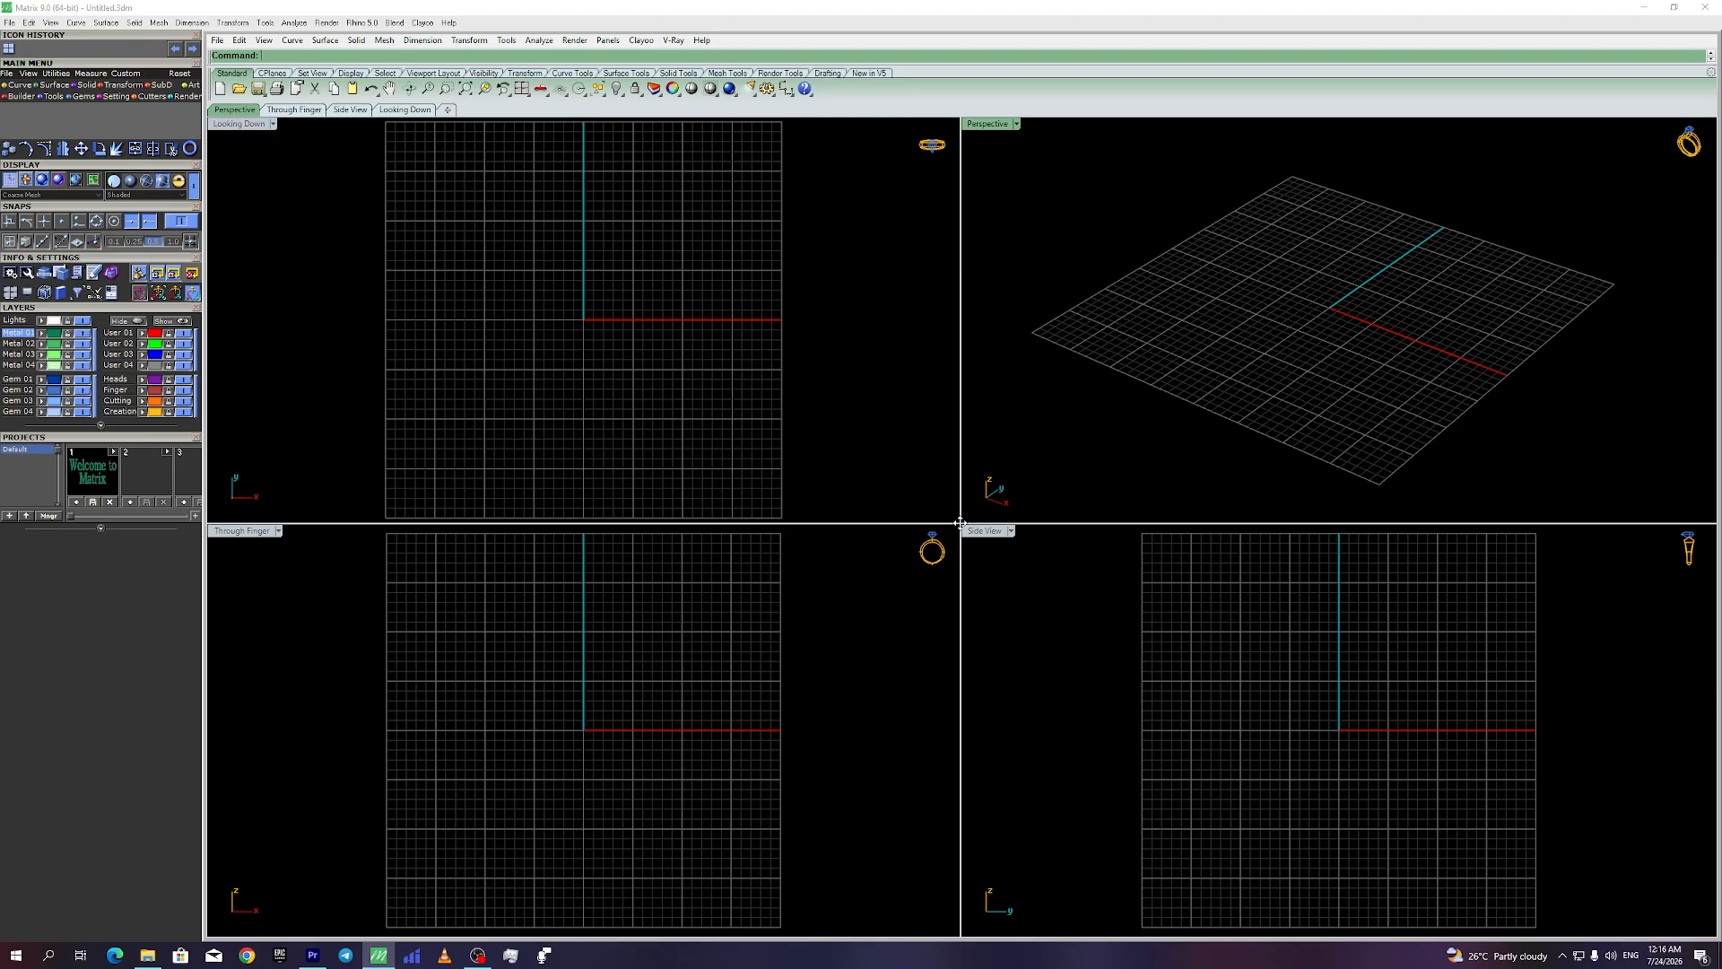
# Step: Show the Curve tool icons from the Main Menu
pyautogui.click(9, 85)
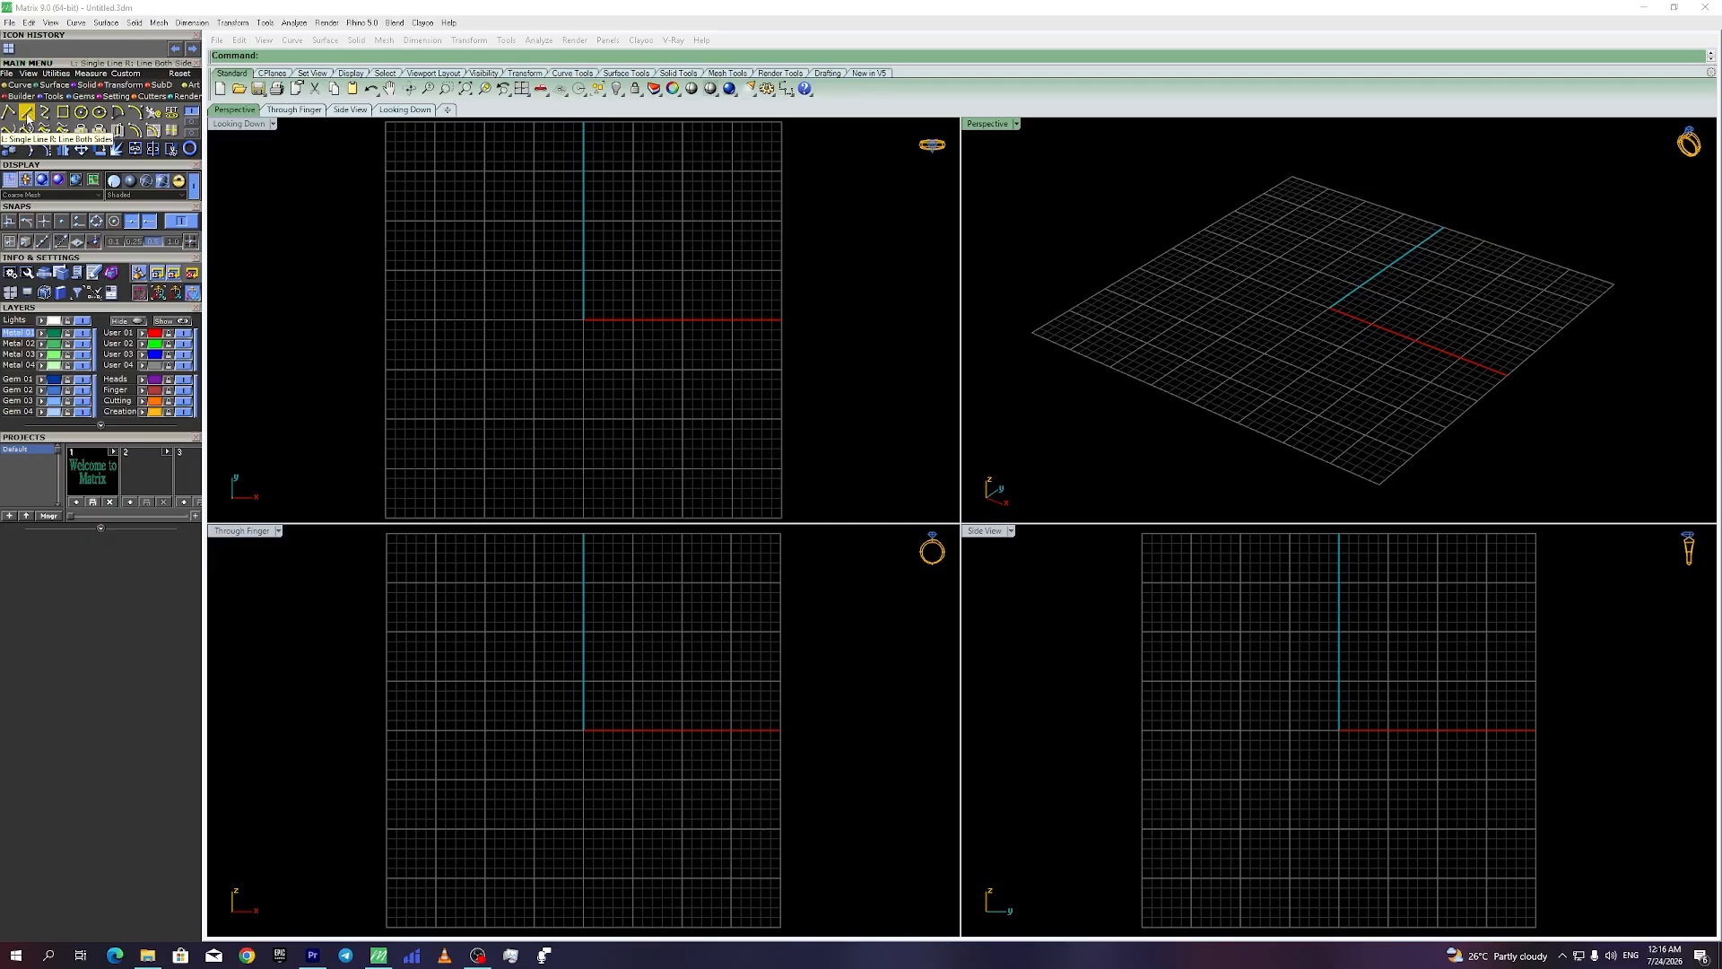
# Step: Start a BothSides single line of length 10 centred on the grid origin
pyautogui.click(27, 113)
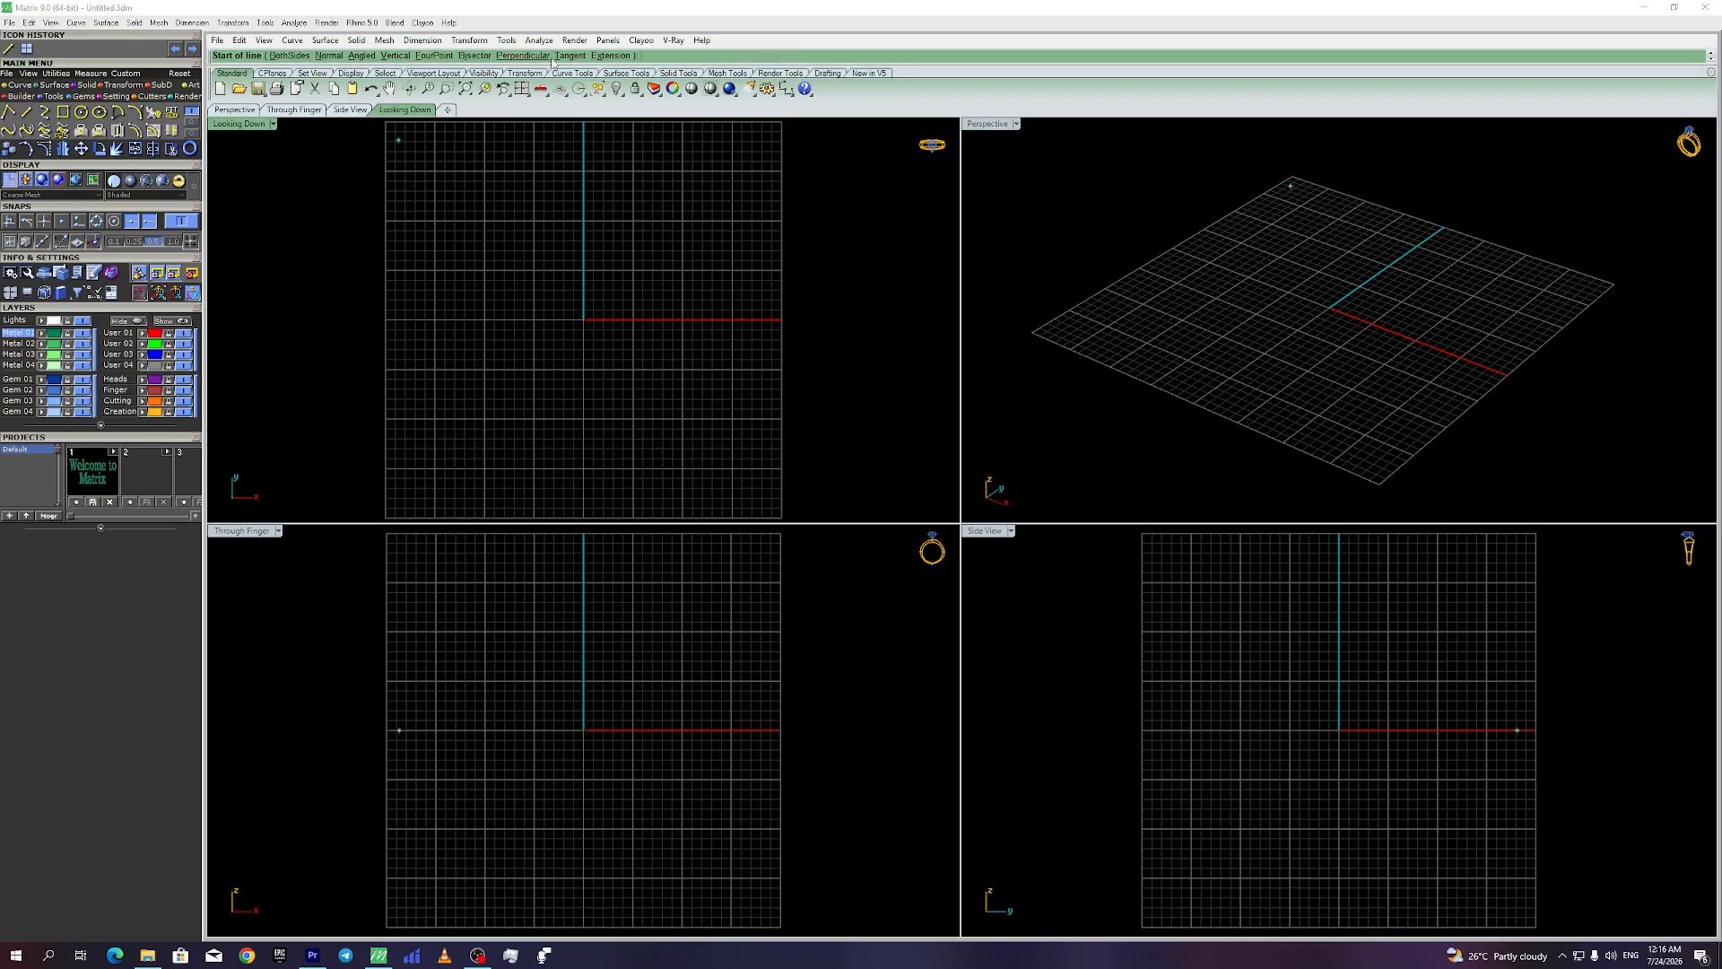
pyautogui.click(287, 56)
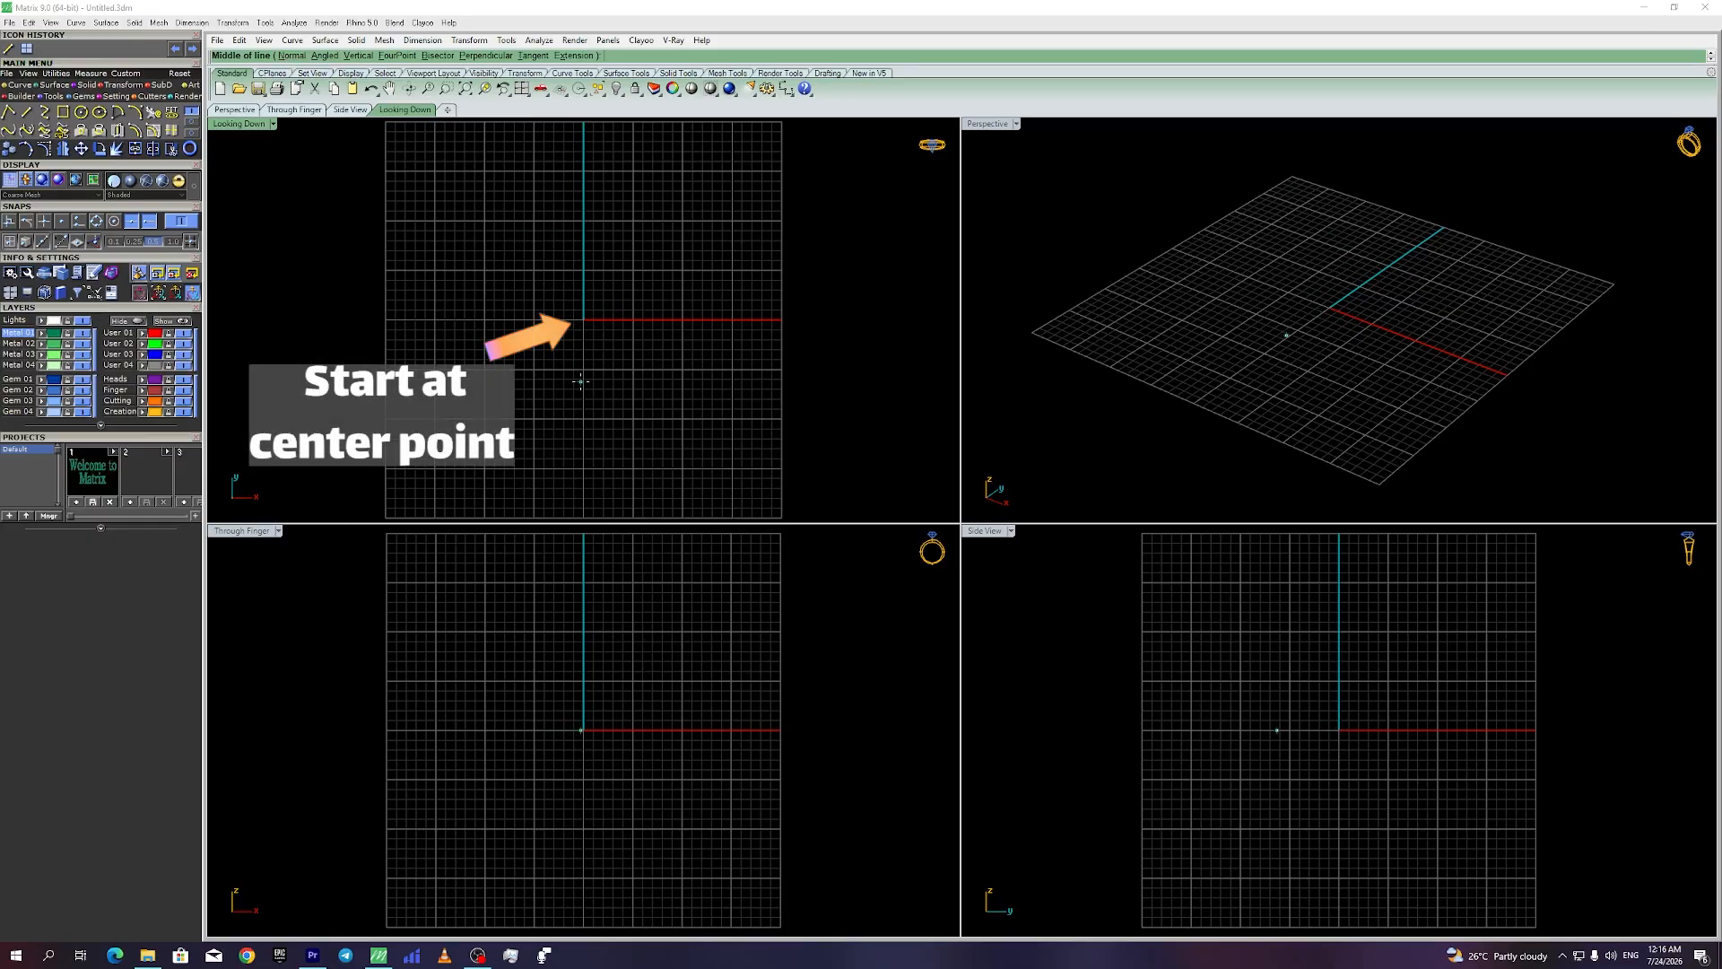
pyautogui.click(584, 320)
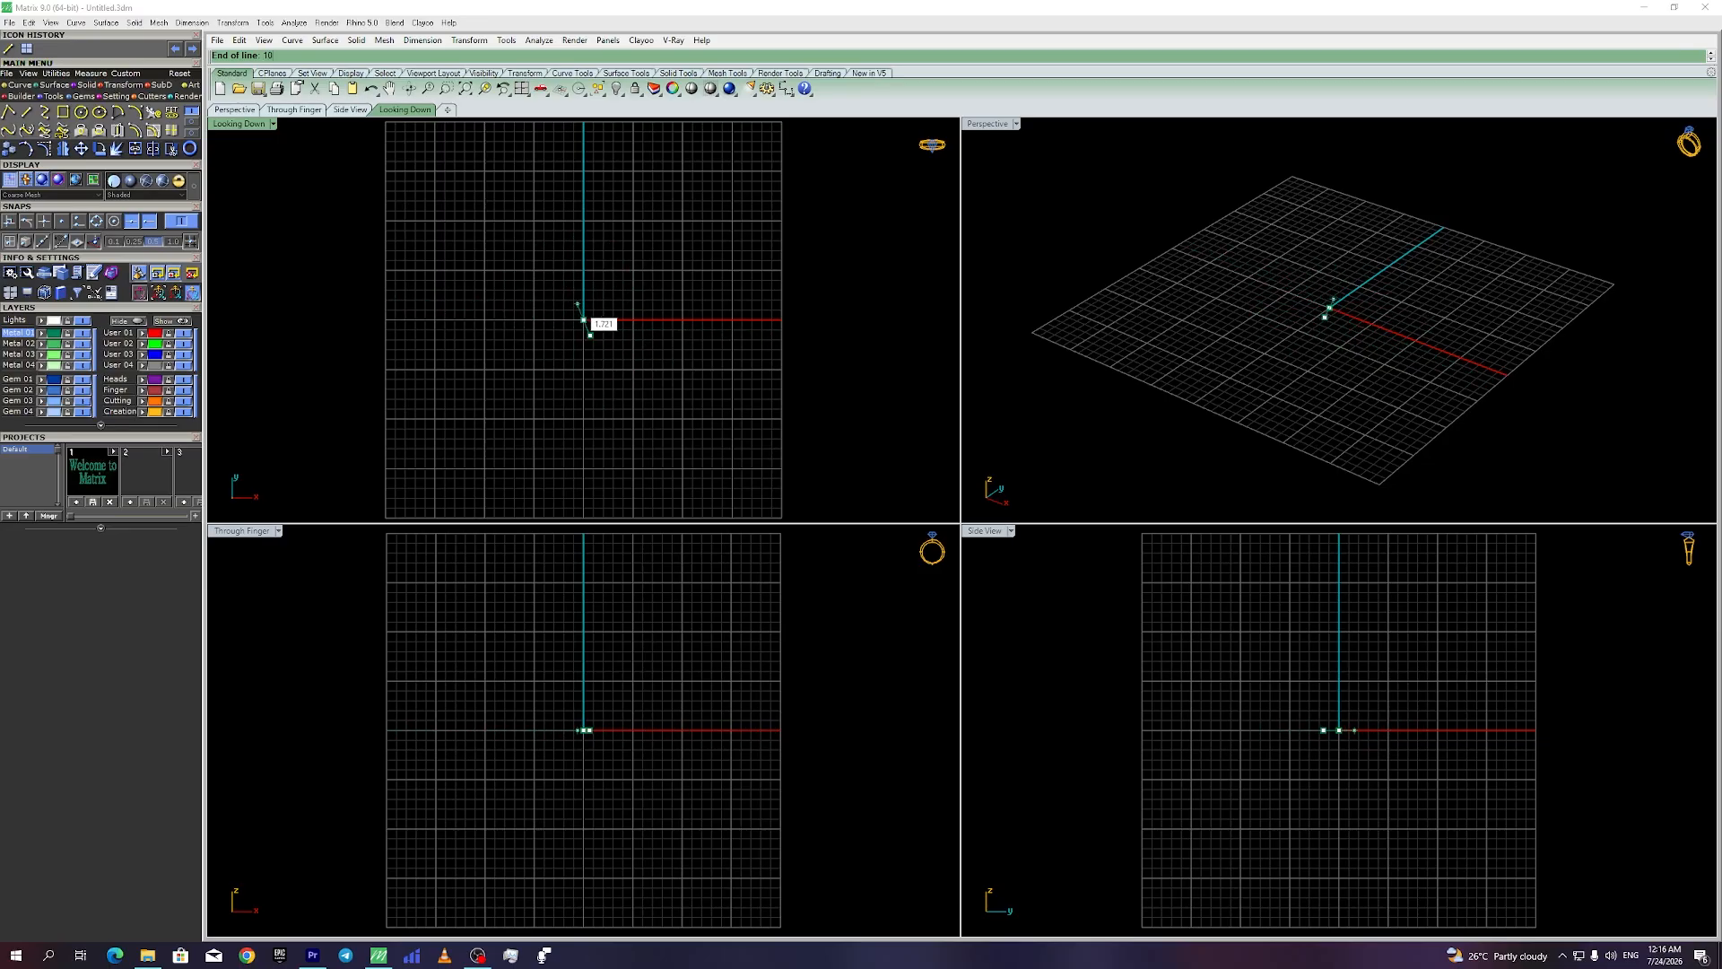
pyautogui.press('Return')
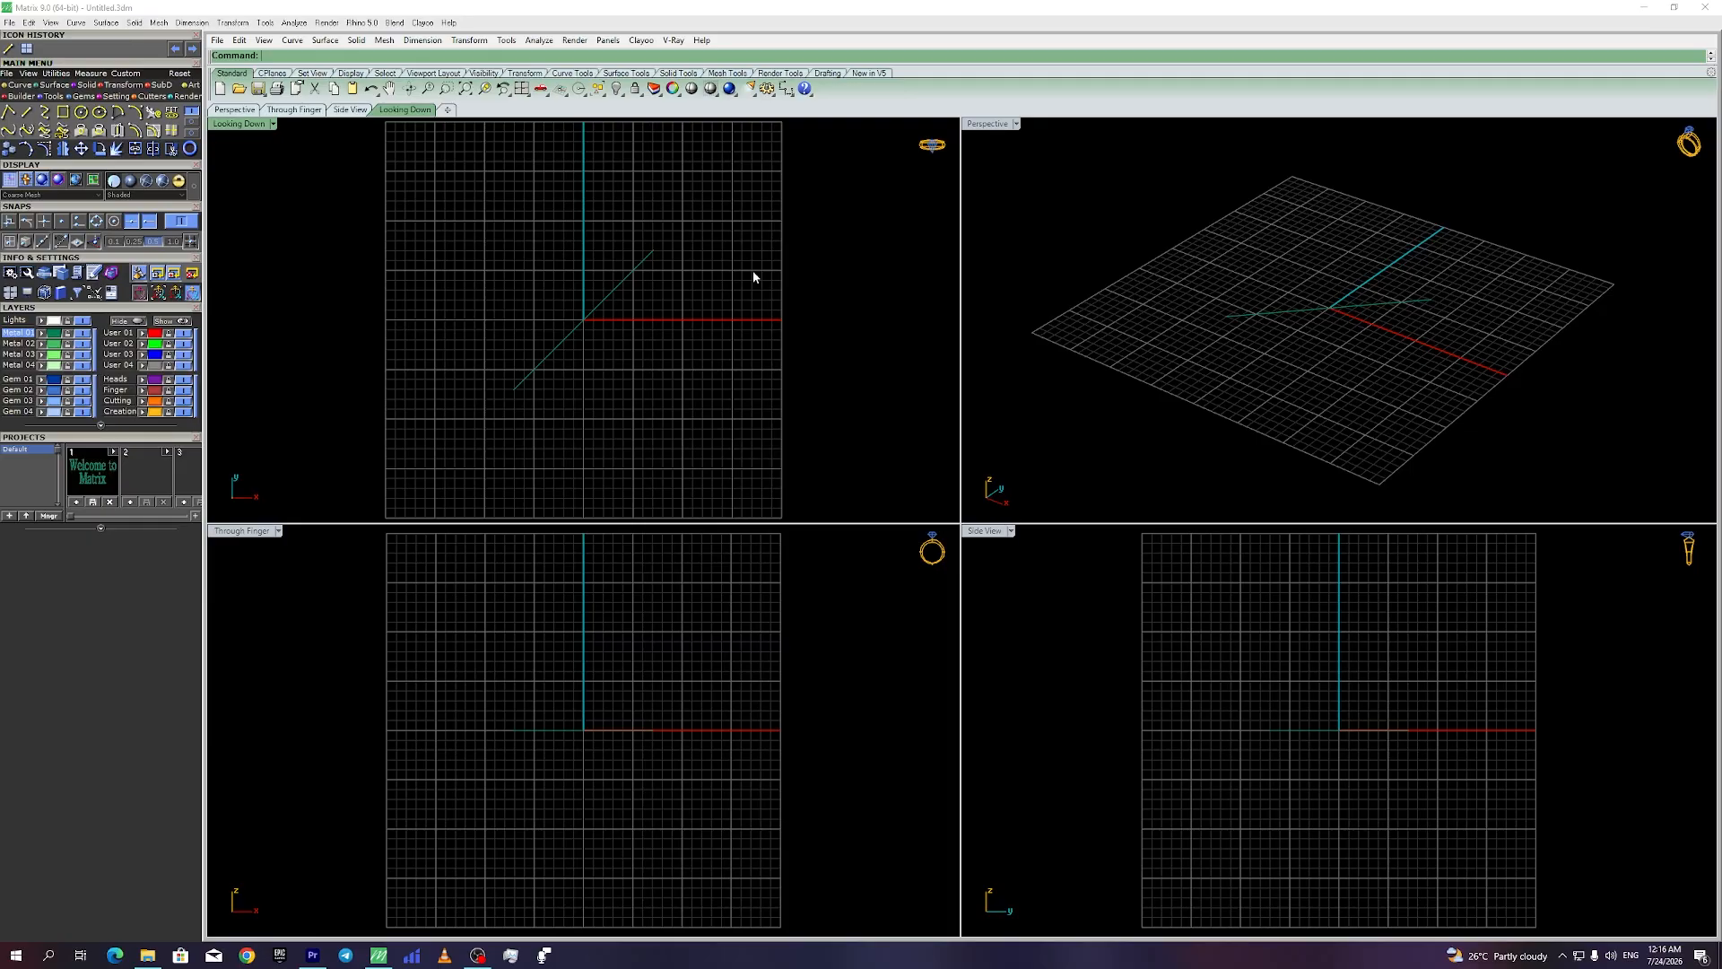
# Step: Fix the 10-unit line diagonally and place an offset parallel copy beside it
pyautogui.click(592, 319)
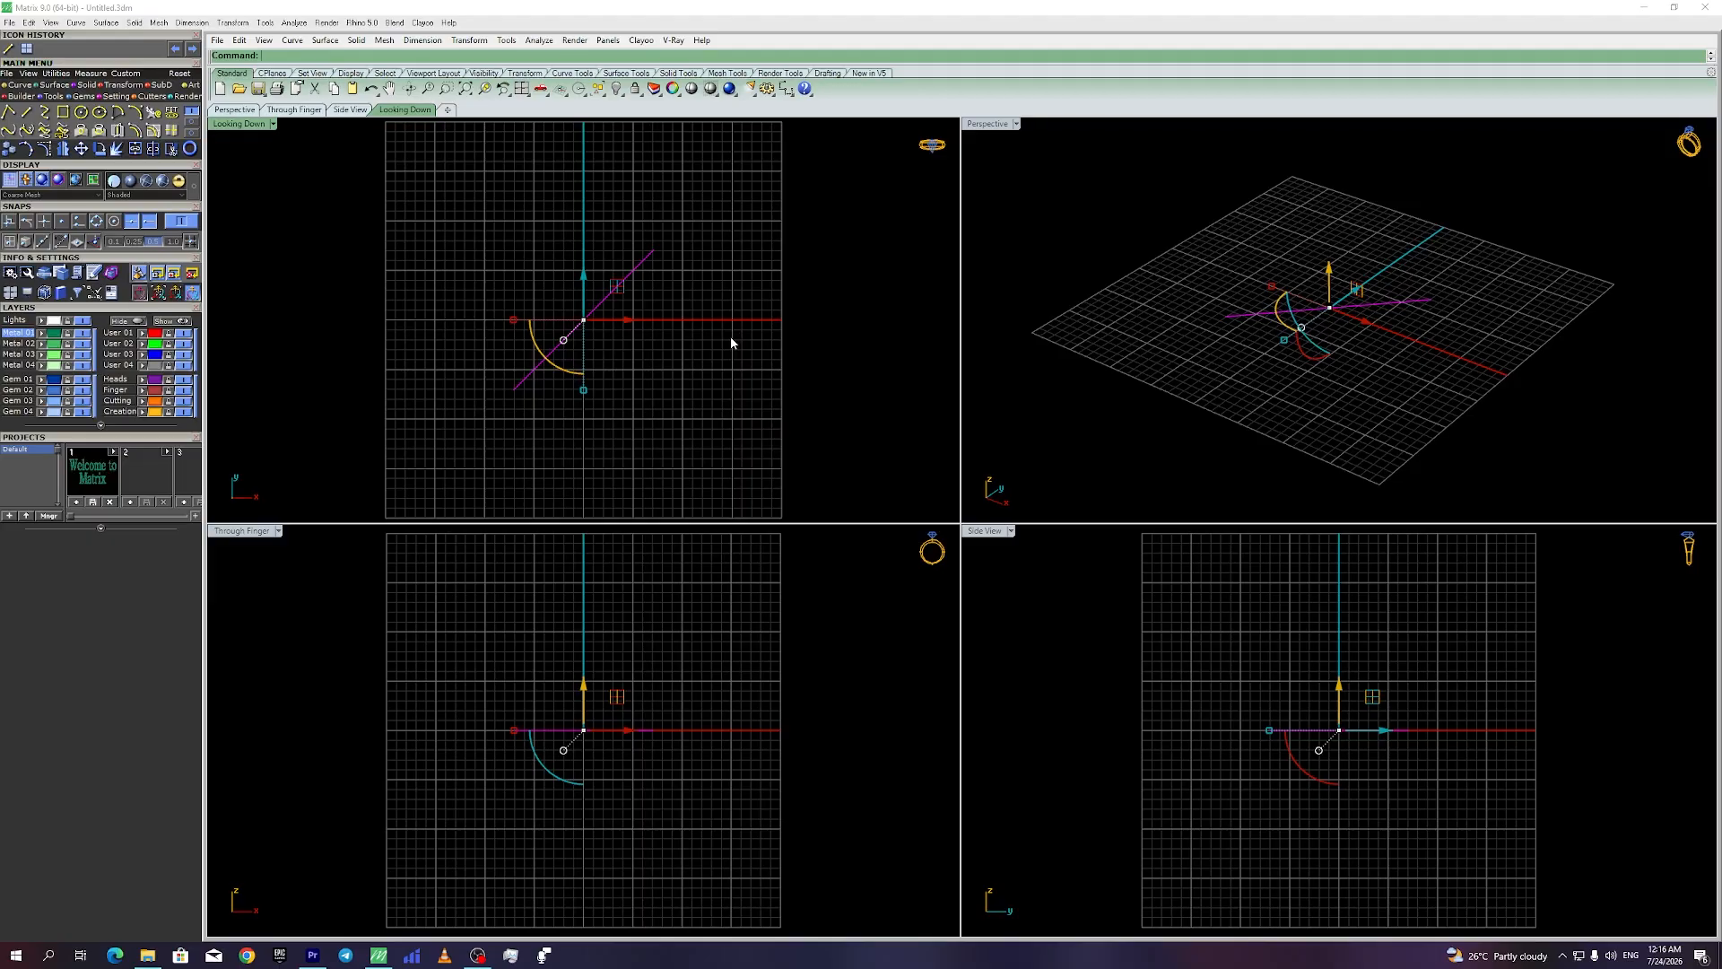
pyautogui.moveTo(539, 373); pyautogui.dragTo(573, 362)
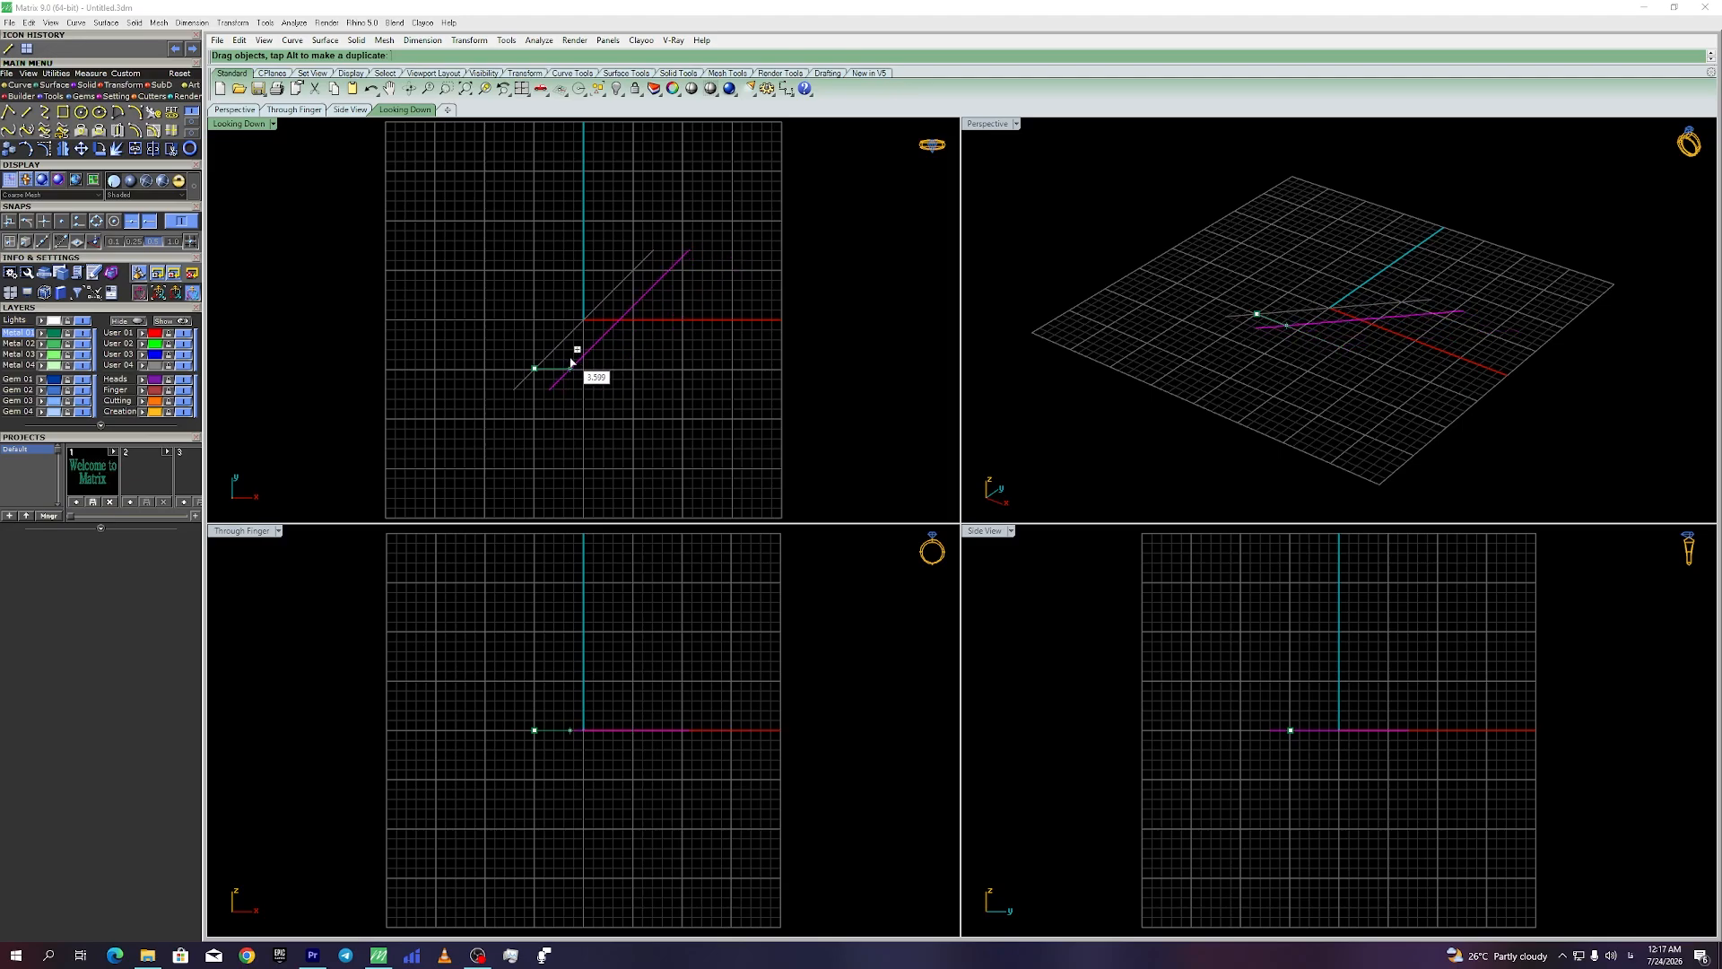
pyautogui.moveTo(571, 361)
pyautogui.mouseDown()
pyautogui.moveTo(606, 354)
pyautogui.moveTo(570, 358)
pyautogui.mouseUp()
# Step: Duplicate the right-hand diagonal line repeatedly rightward into a row of parallel lines
pyautogui.press('Escape')
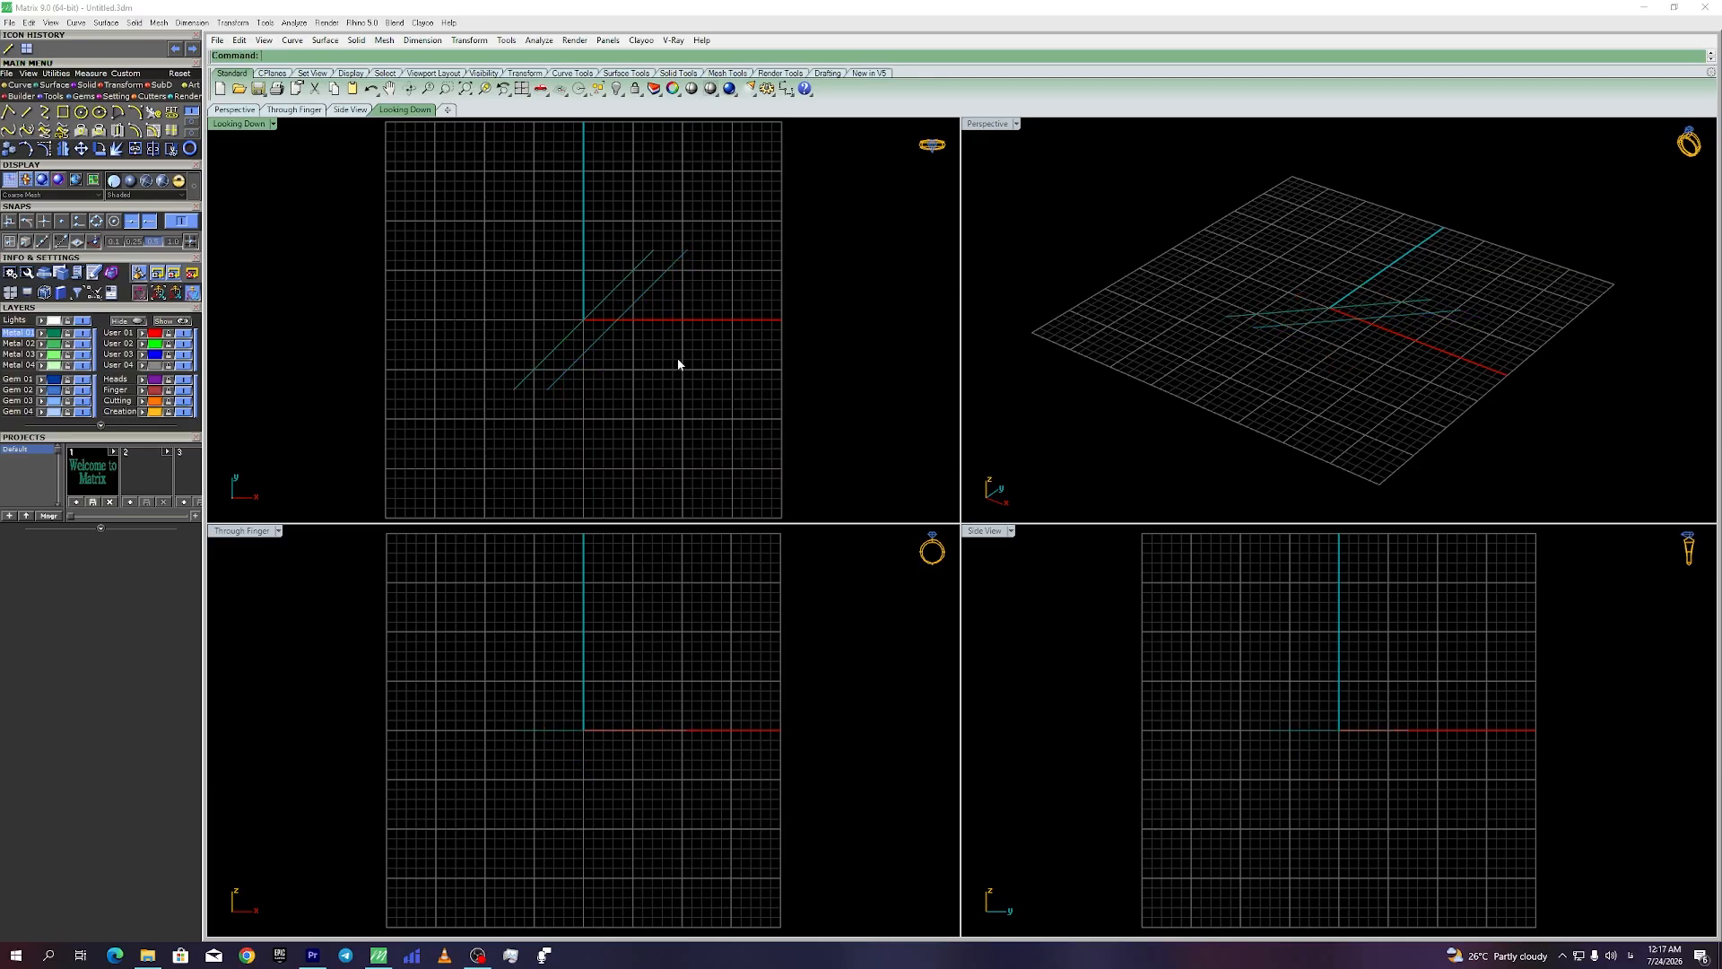
pyautogui.click(592, 347)
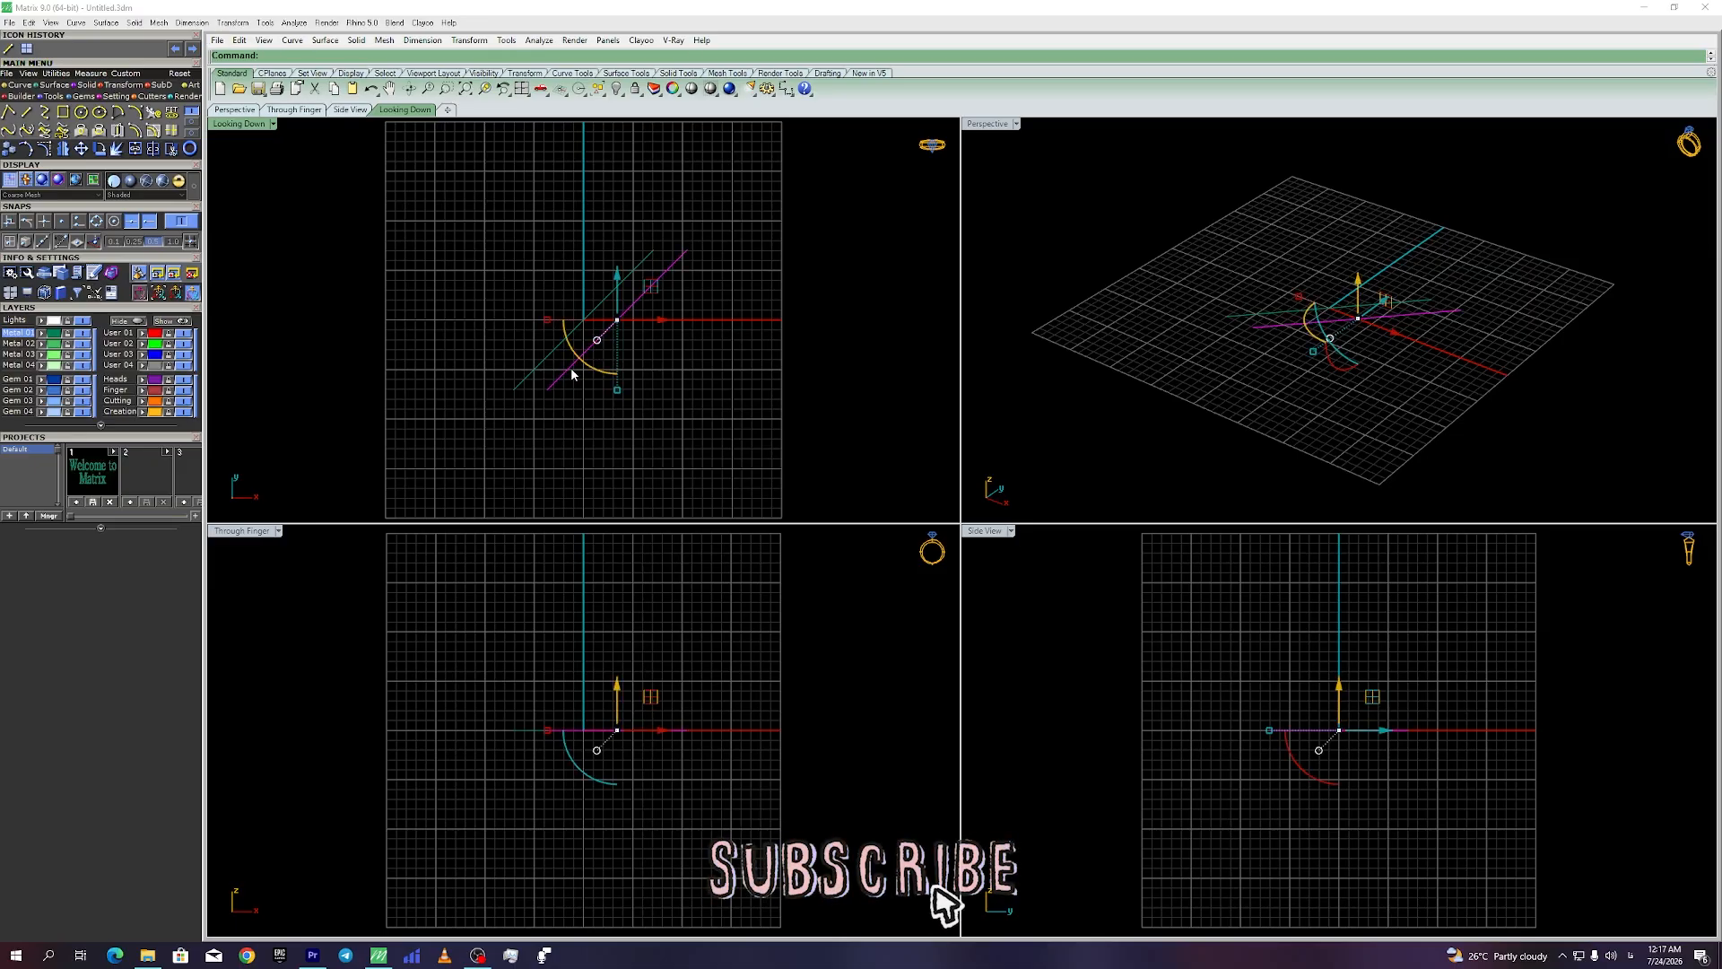
pyautogui.moveTo(659, 320); pyautogui.dragTo(827, 327)
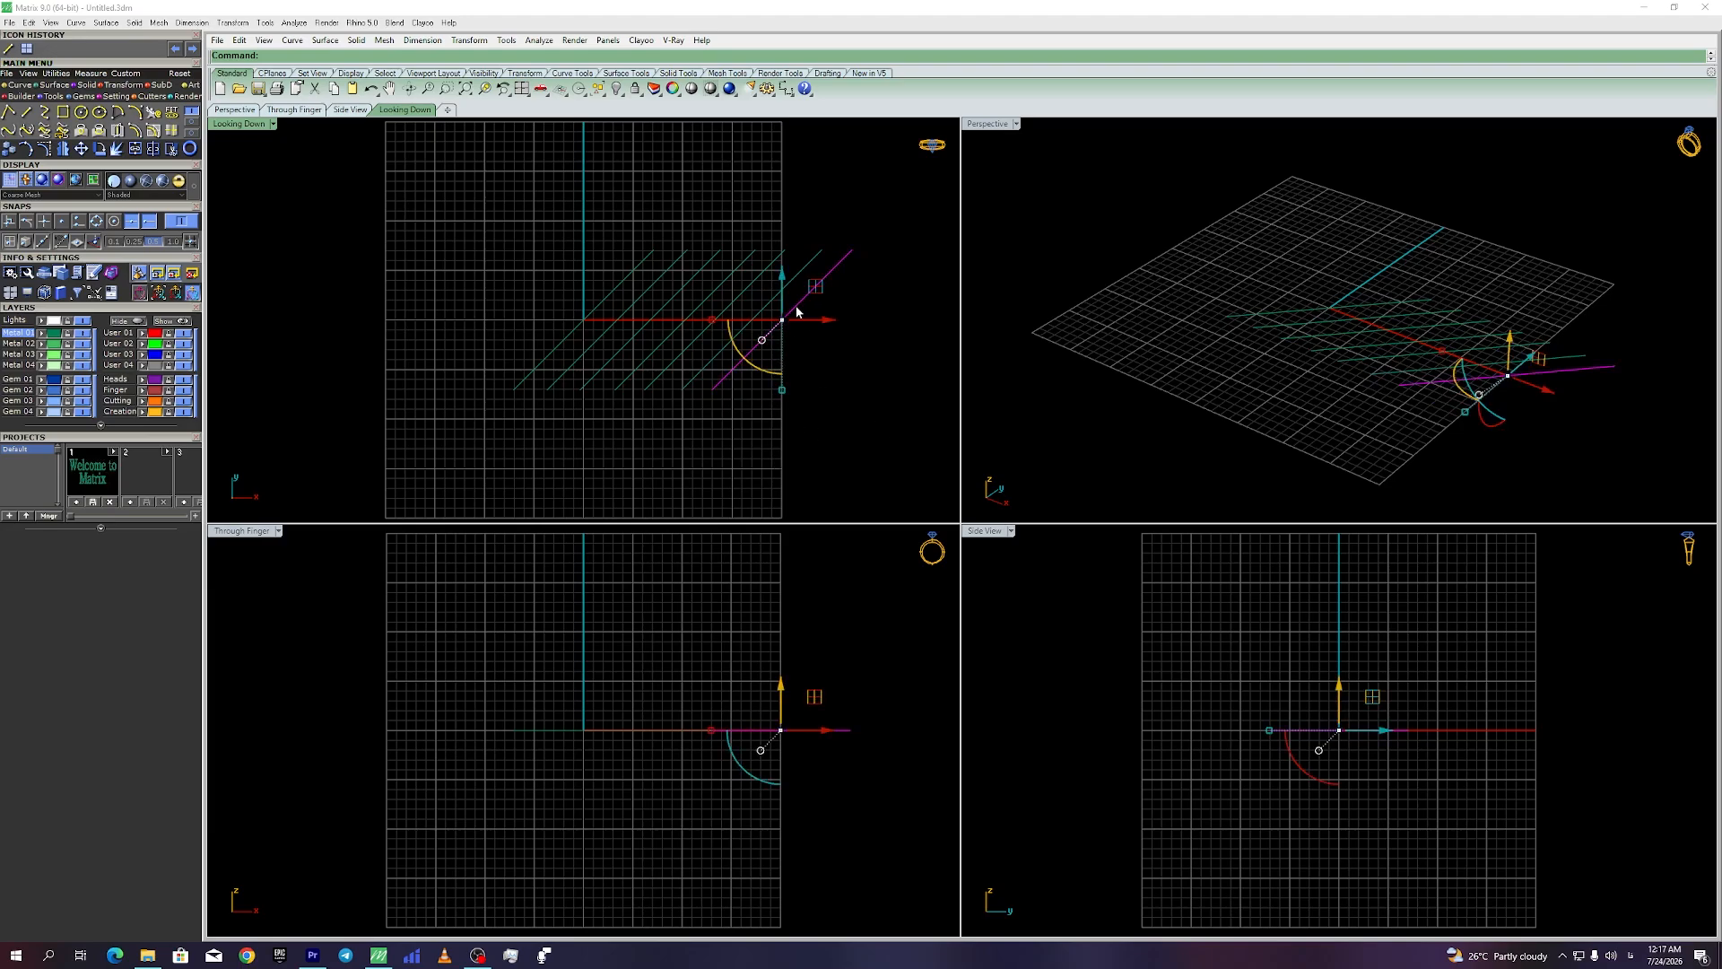
pyautogui.moveTo(798, 311); pyautogui.dragTo(913, 285)
# Step: Maximize the Looking Down view and frame the diagonal lines
pyautogui.click(837, 459)
pyautogui.scroll(-3, 642, 349)
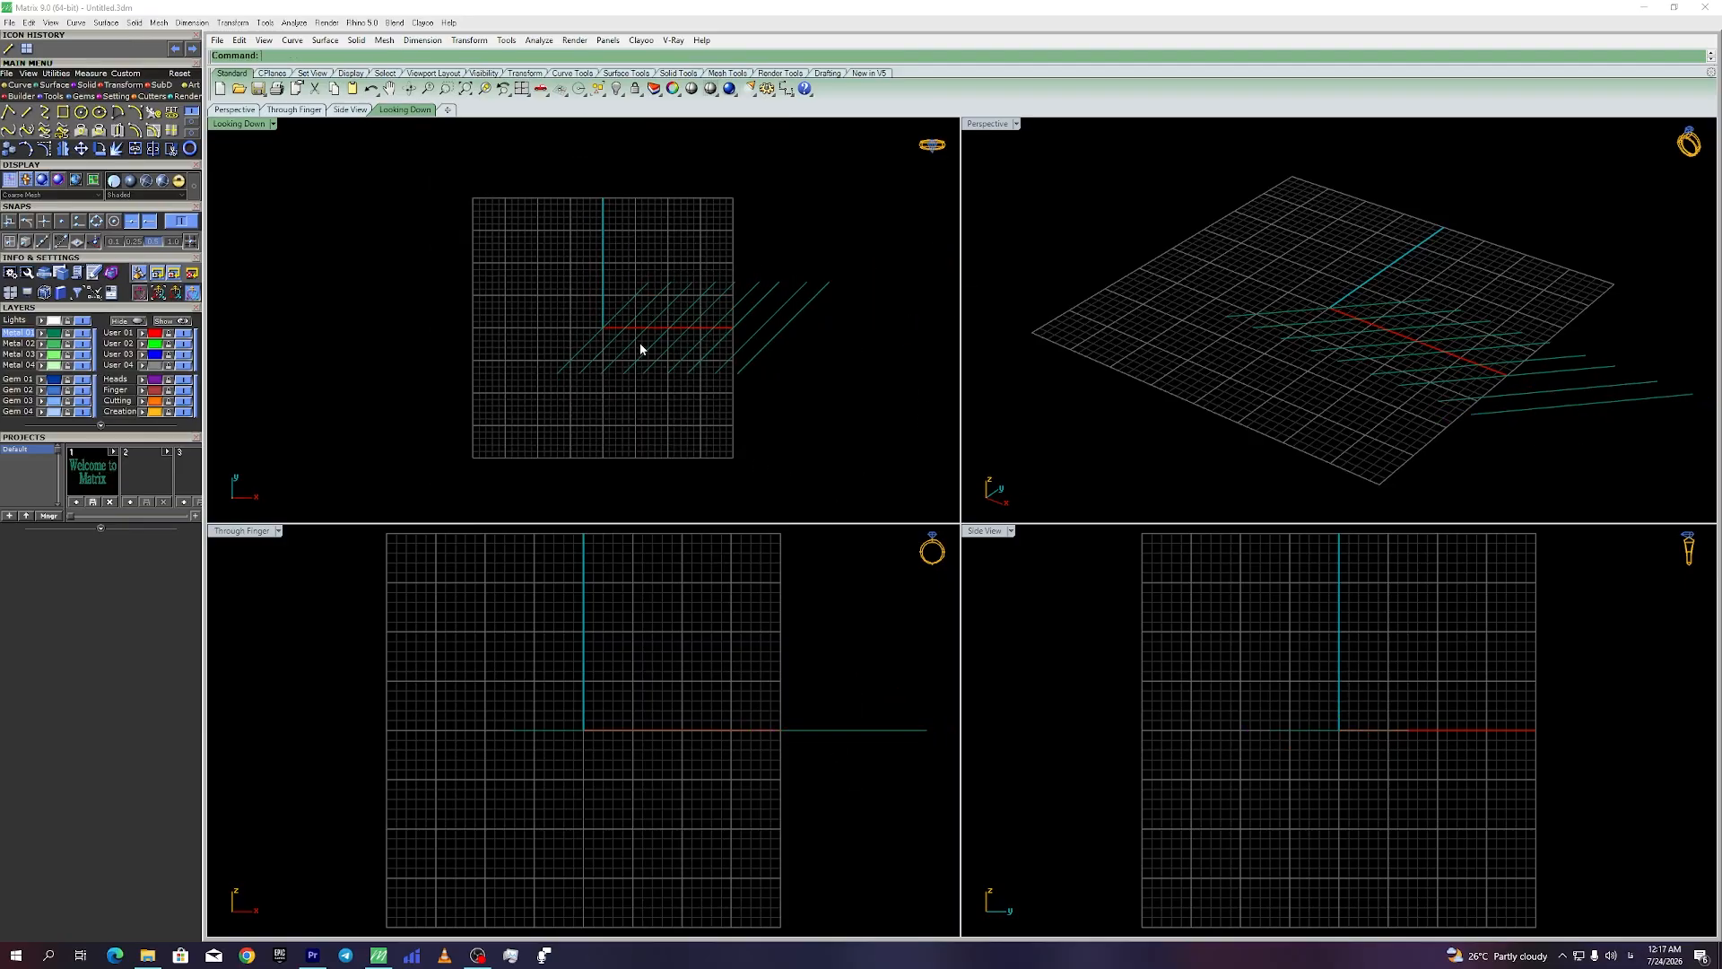
pyautogui.scroll(2, 601, 422)
pyautogui.hotkey('ctrl', 'm')
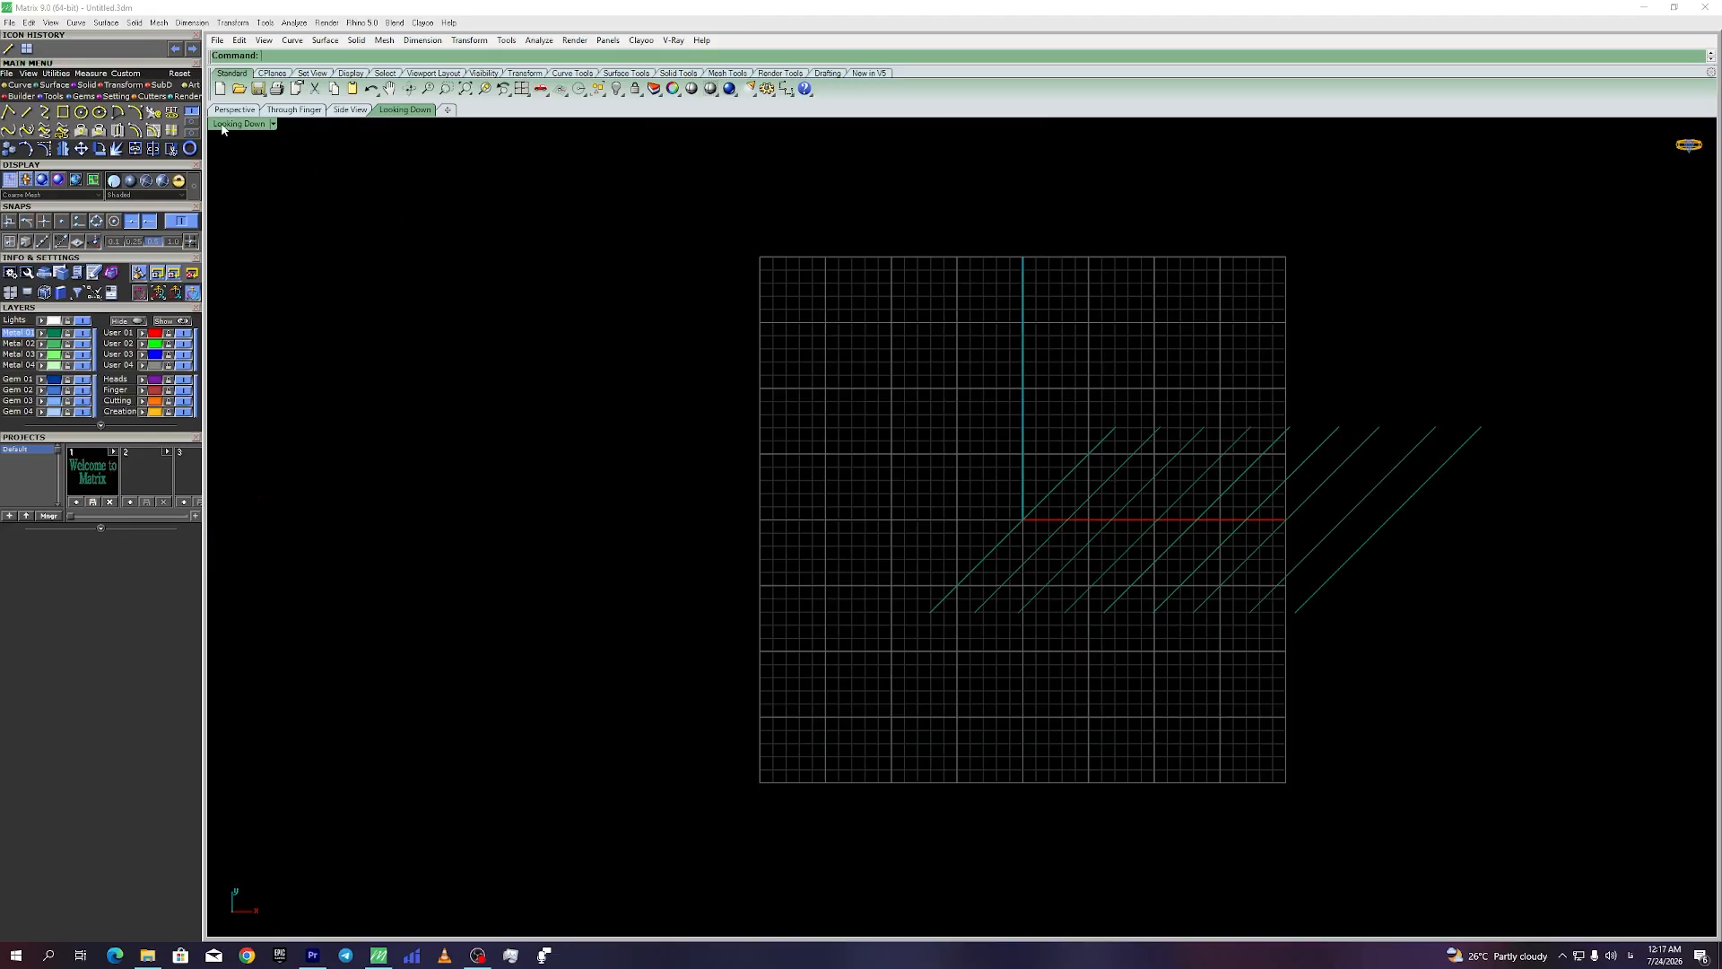
pyautogui.moveTo(903, 477); pyautogui.dragTo(757, 493, button='right')
pyautogui.scroll(-3, 822, 511)
pyautogui.moveTo(926, 557); pyautogui.dragTo(863, 540, button='right')
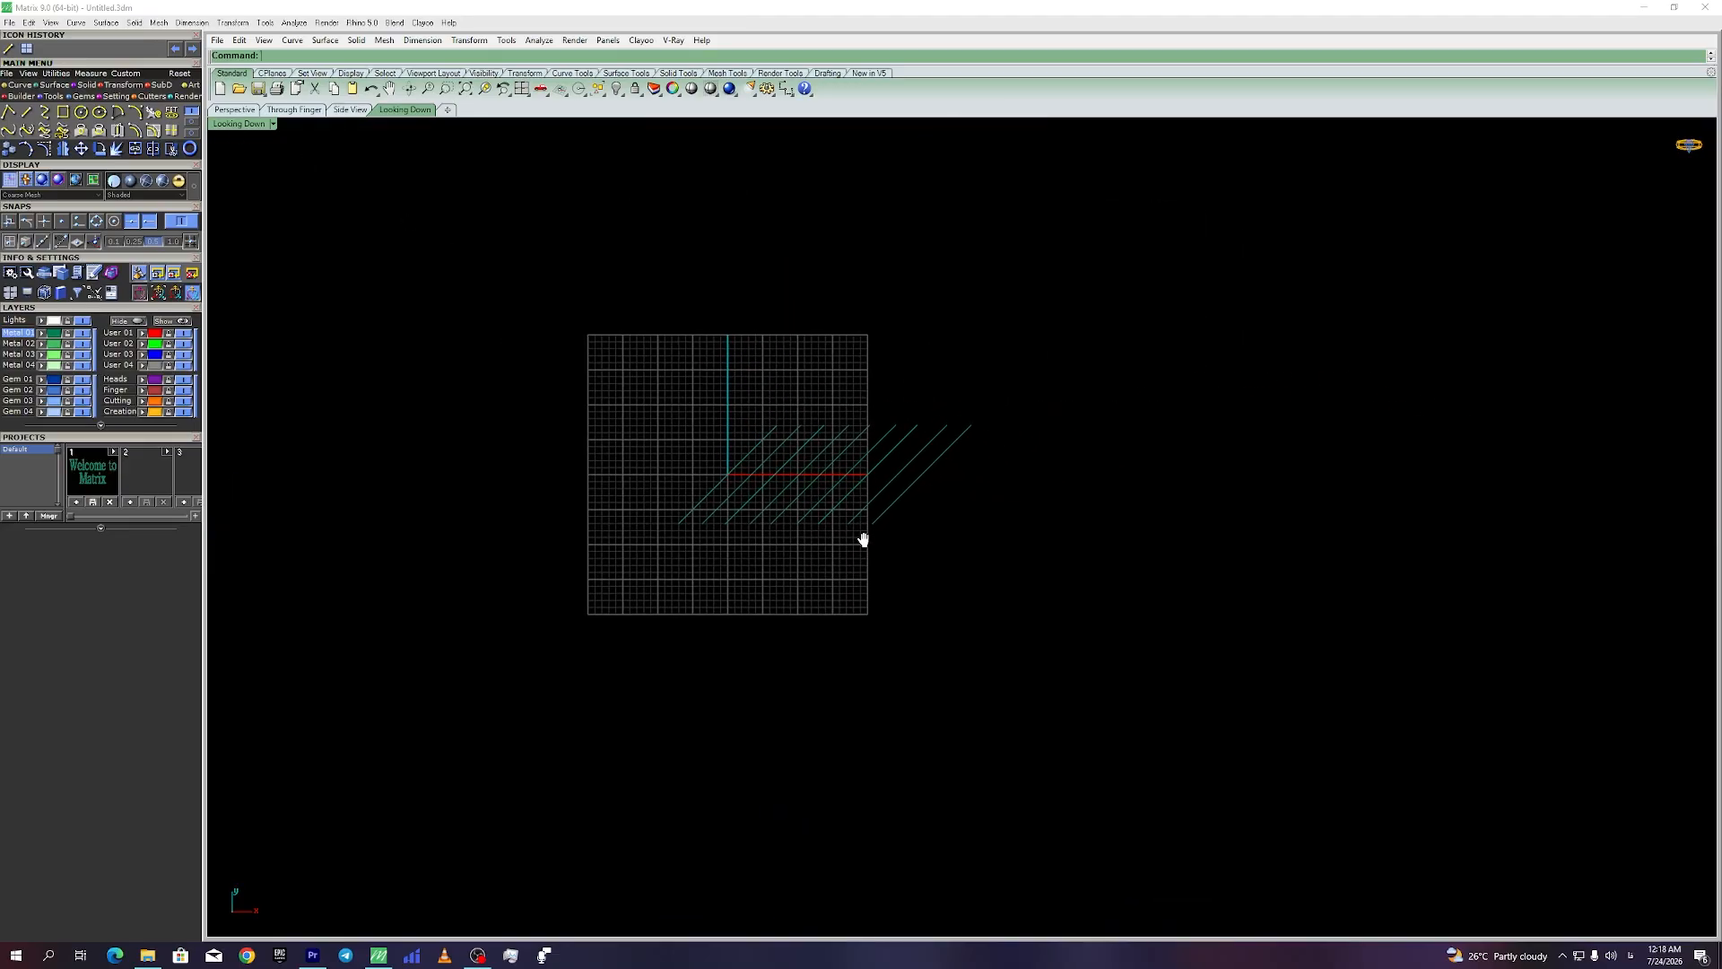
# Step: Move the line block upward, then copy the lower group right and up into new blocks
pyautogui.moveTo(1074, 339); pyautogui.dragTo(611, 527)
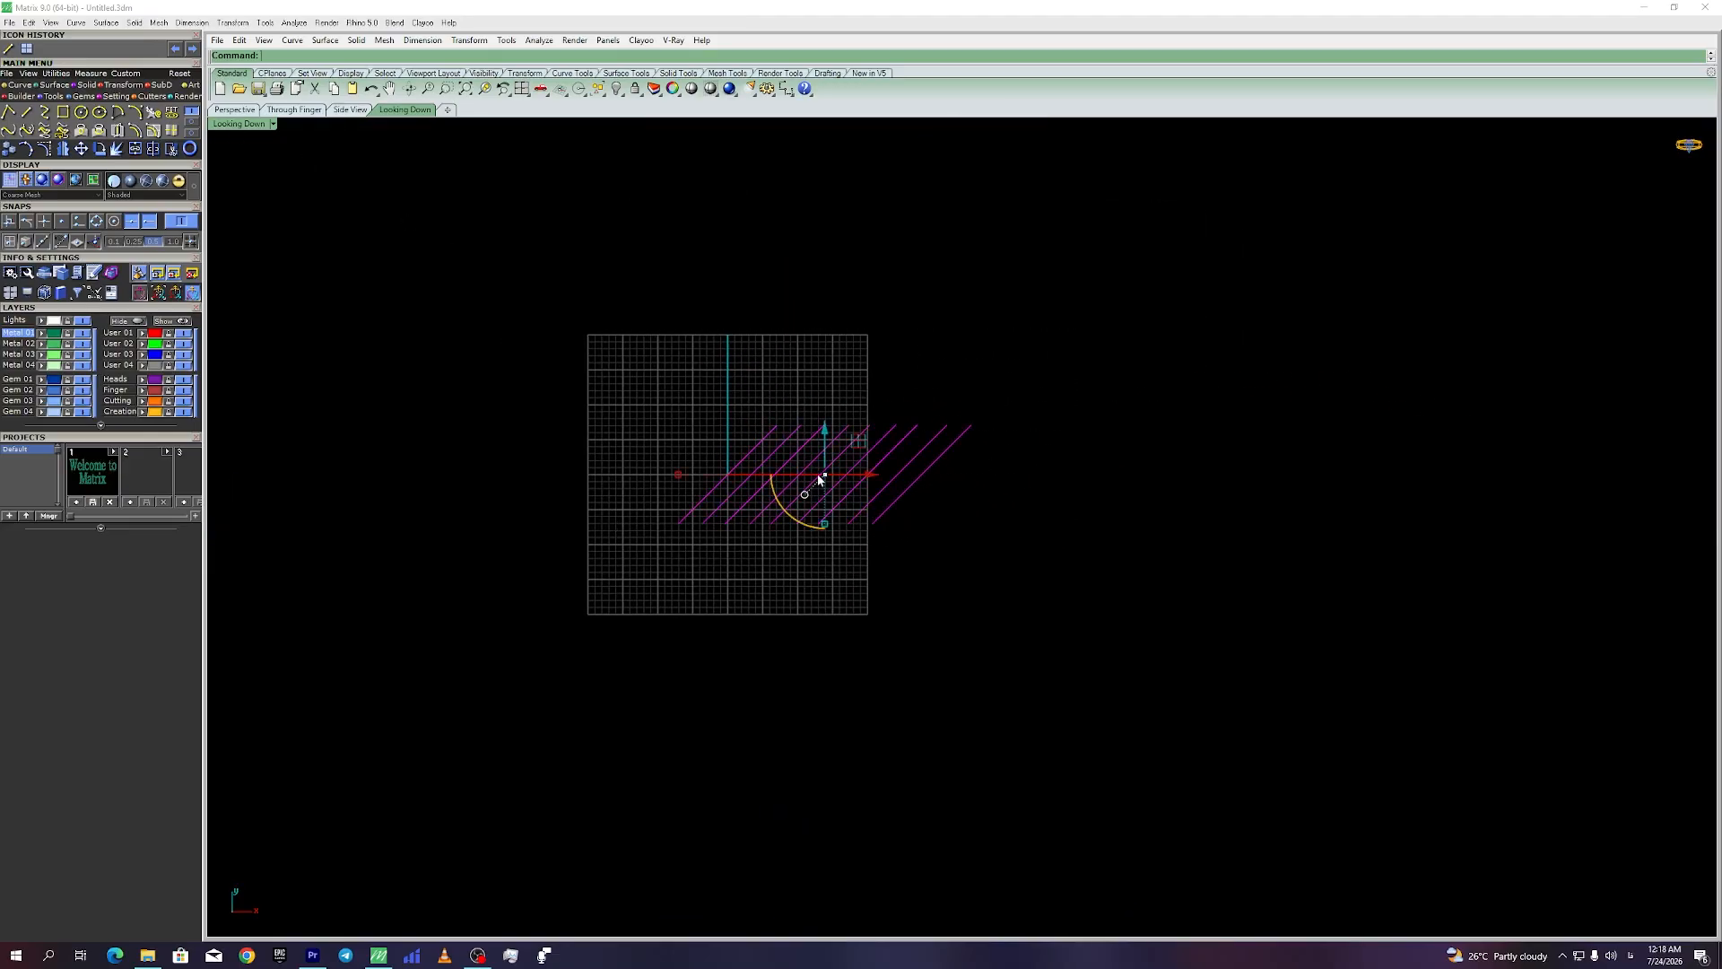
pyautogui.moveTo(826, 437); pyautogui.dragTo(819, 557)
pyautogui.click(942, 564)
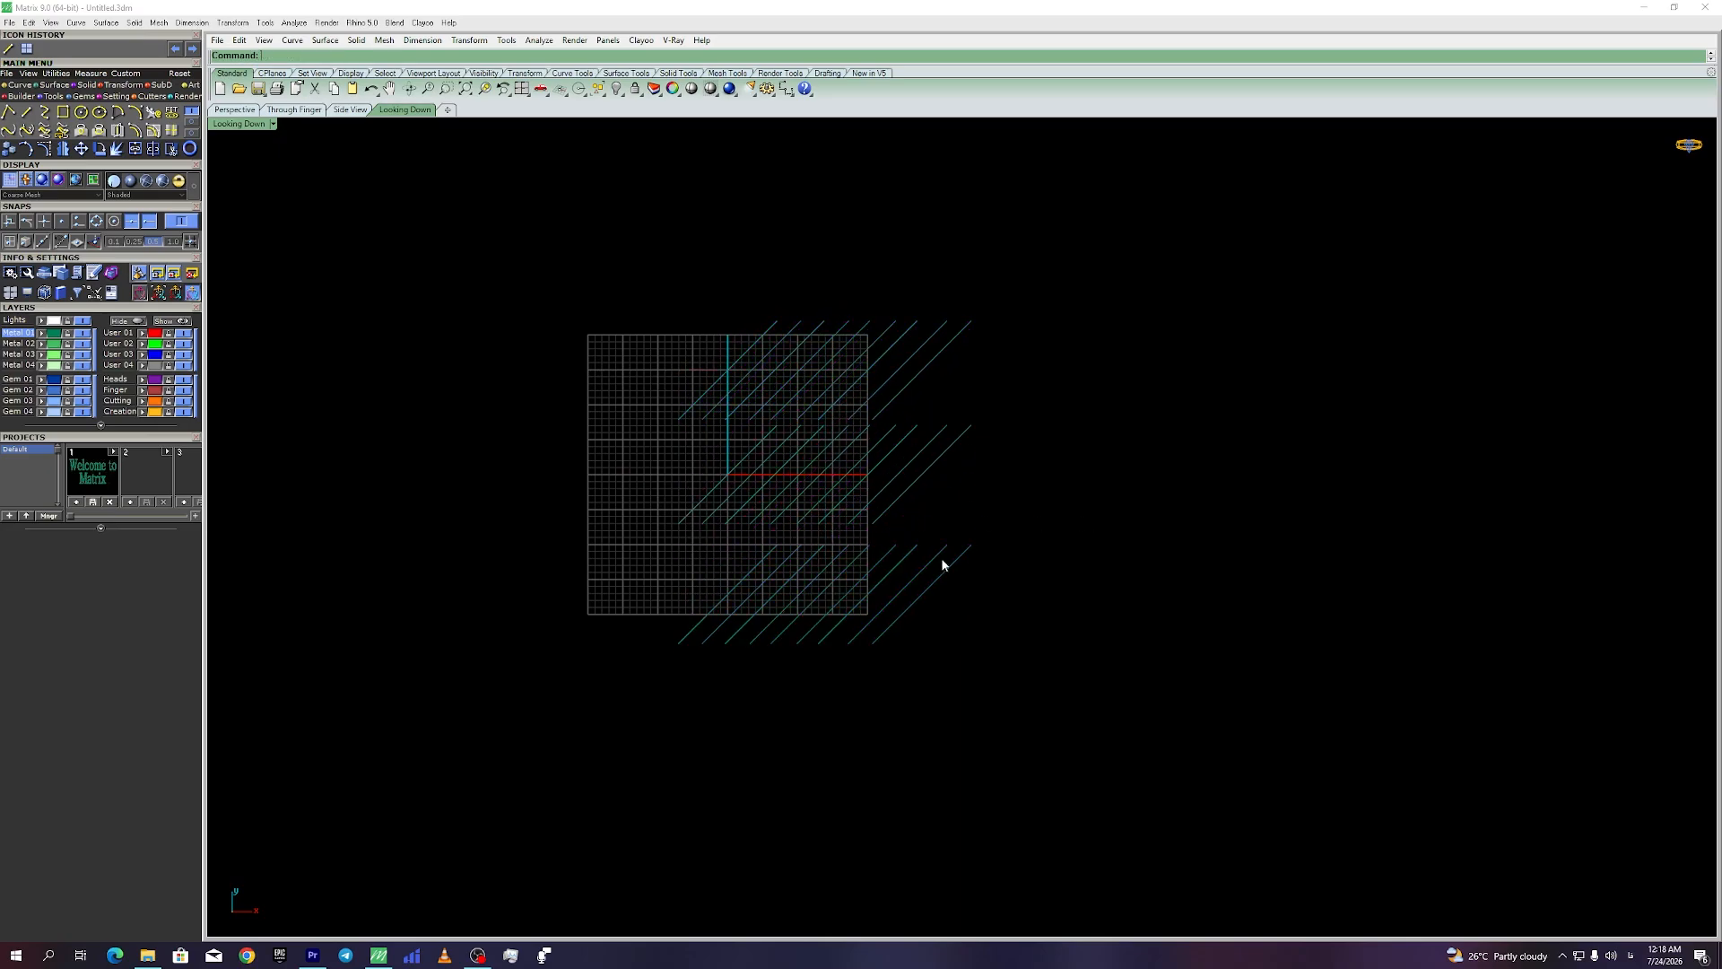
pyautogui.moveTo(1037, 542); pyautogui.dragTo(666, 646)
pyautogui.moveTo(871, 603)
pyautogui.mouseDown()
pyautogui.moveTo(1202, 582)
pyautogui.moveTo(1154, 310)
pyautogui.mouseUp()
pyautogui.click(1244, 234)
pyautogui.hotkey('ctrl', 'z')
pyautogui.hotkey('ctrl', 'z')
pyautogui.hotkey('ctrl', 'z')
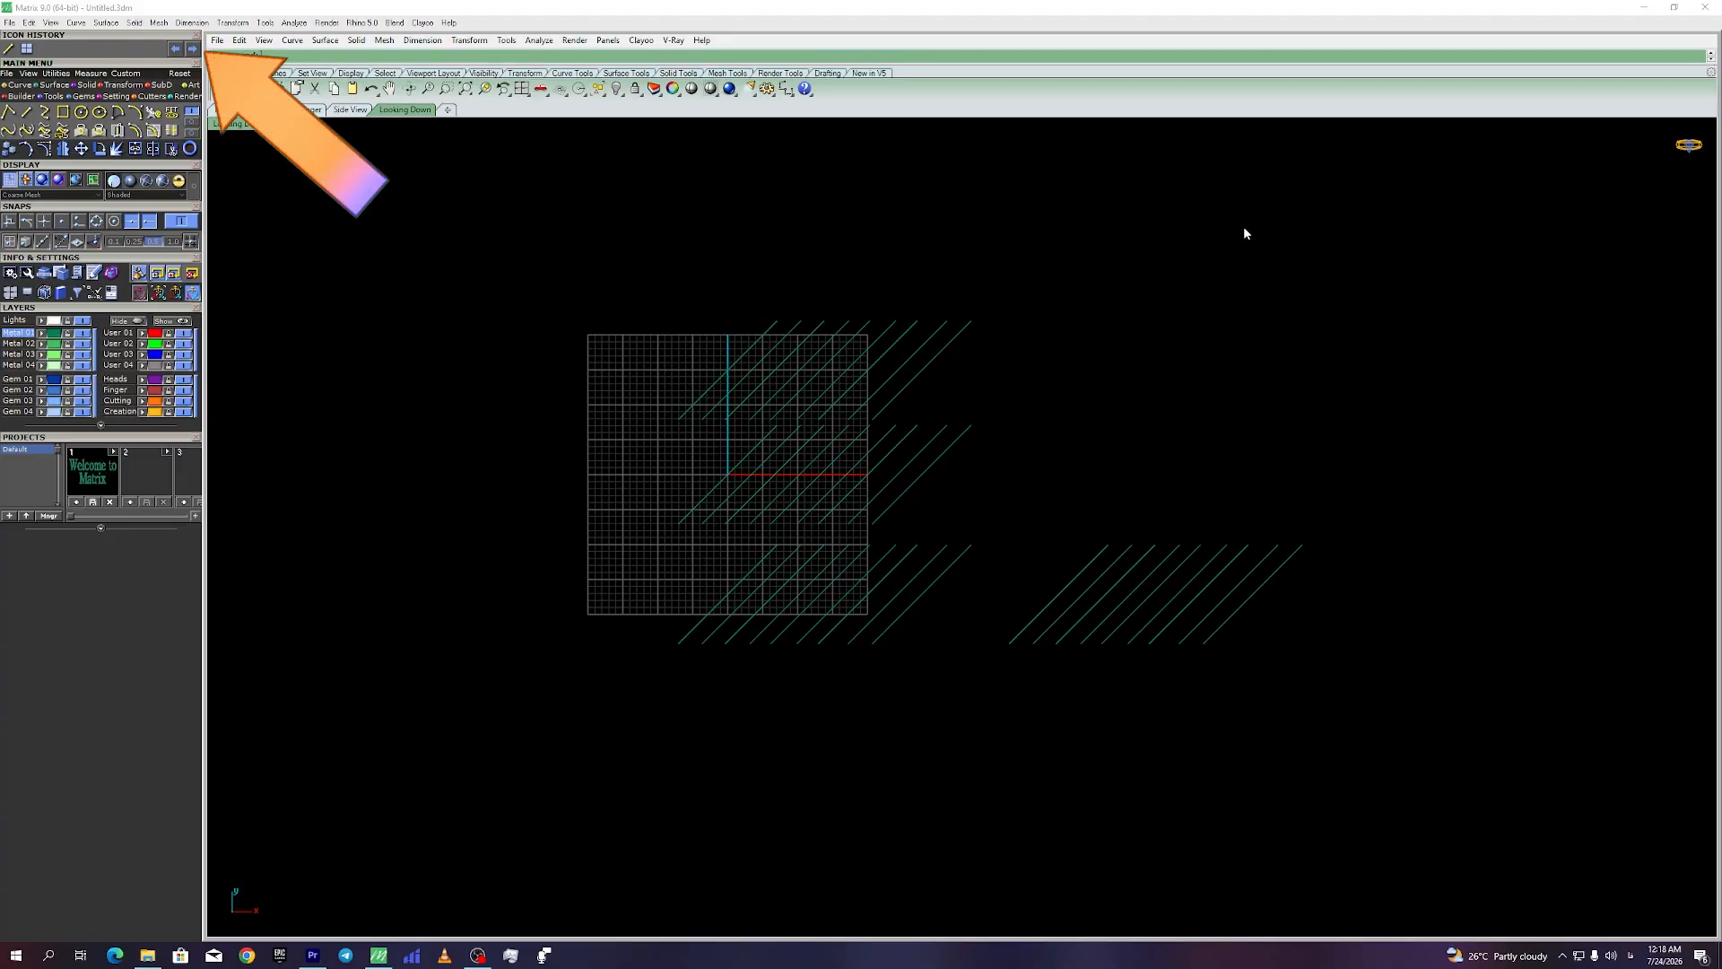
pyautogui.hotkey('ctrl', 'z')
pyautogui.hotkey('ctrl', 'y')
pyautogui.hotkey('ctrl', 'y')
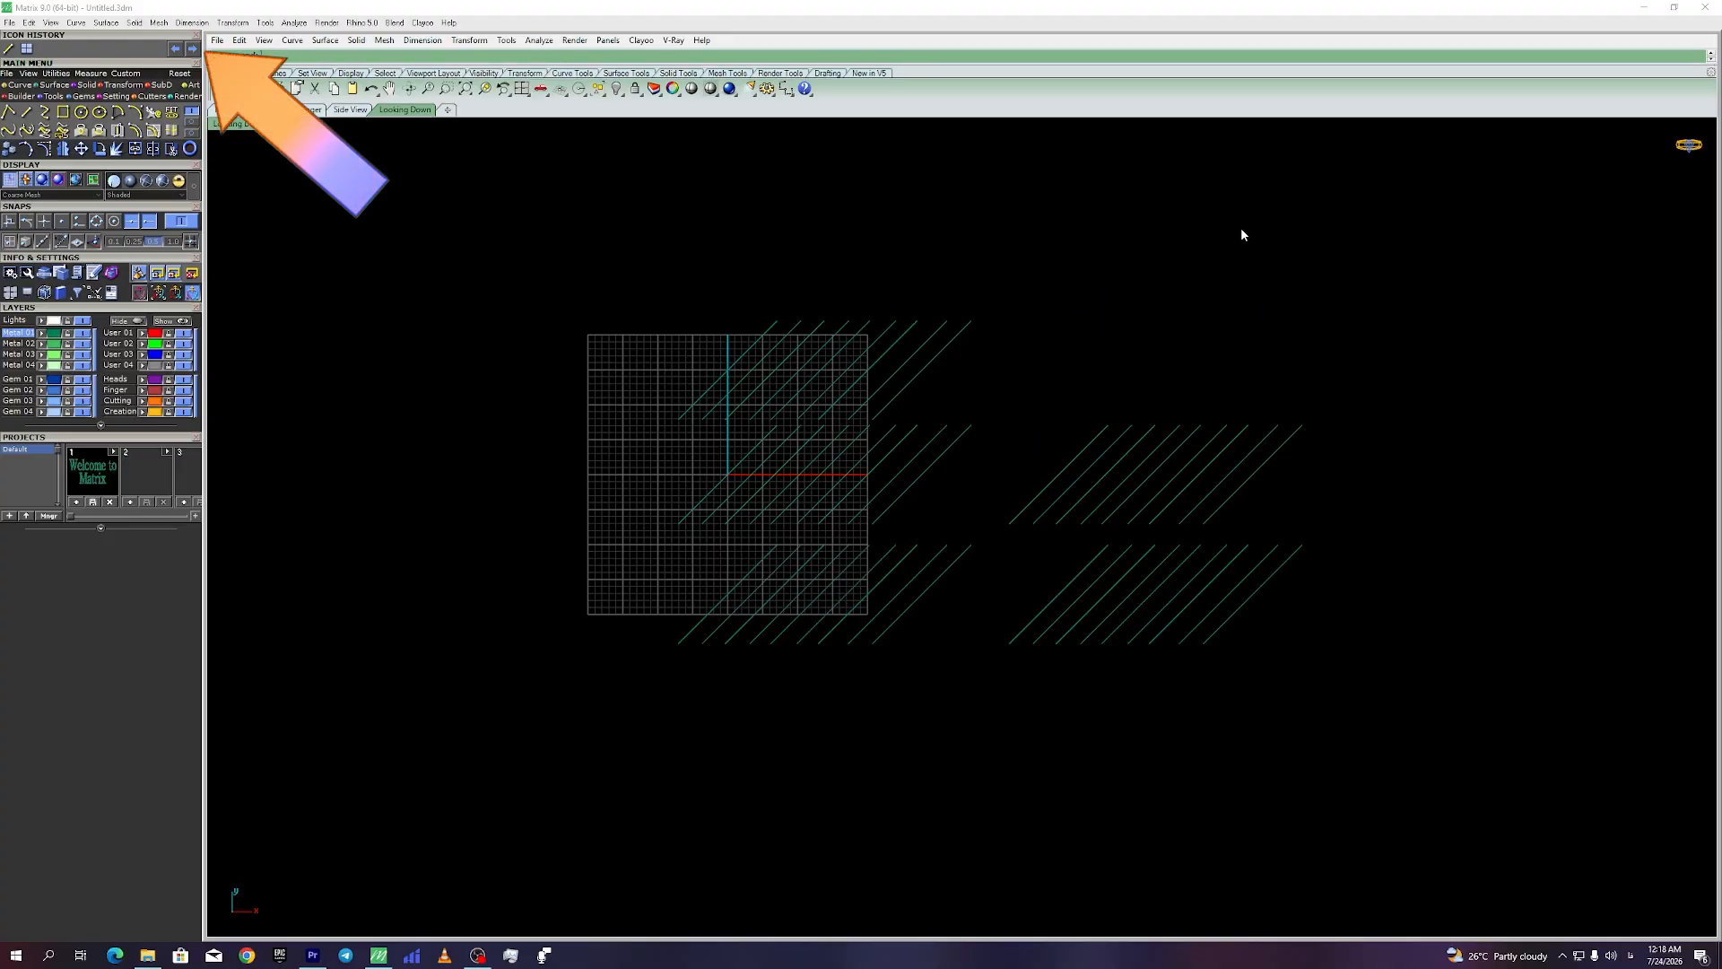
pyautogui.hotkey('ctrl', 'y')
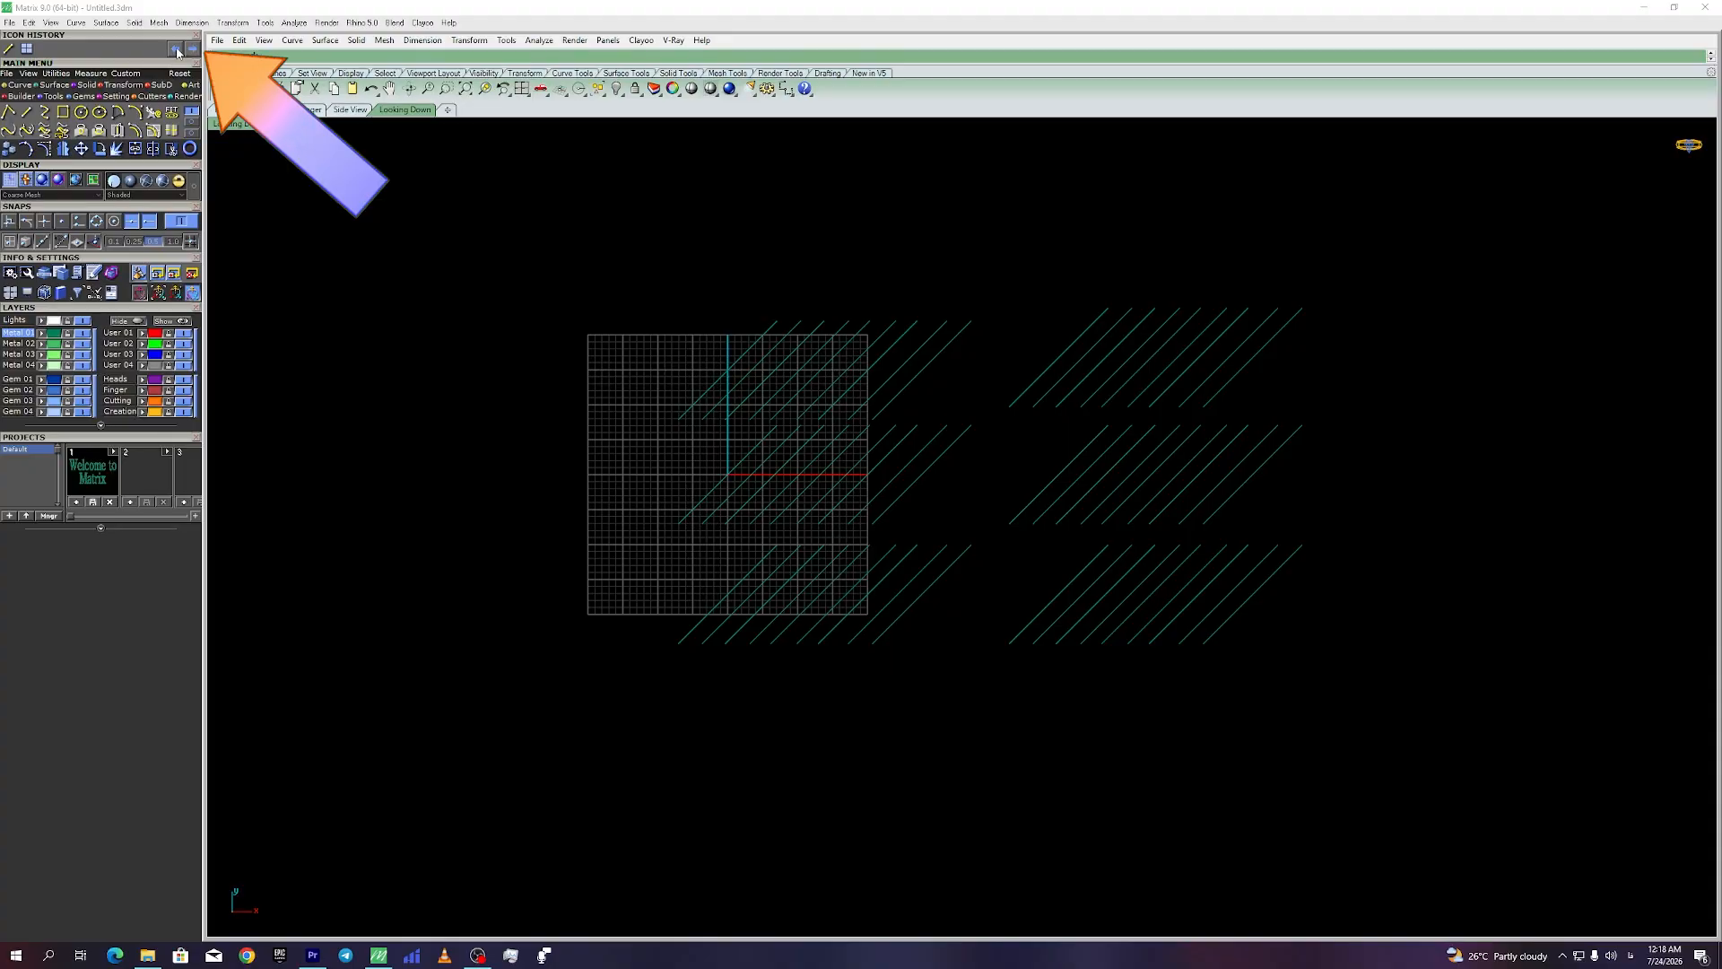
pyautogui.click(177, 49)
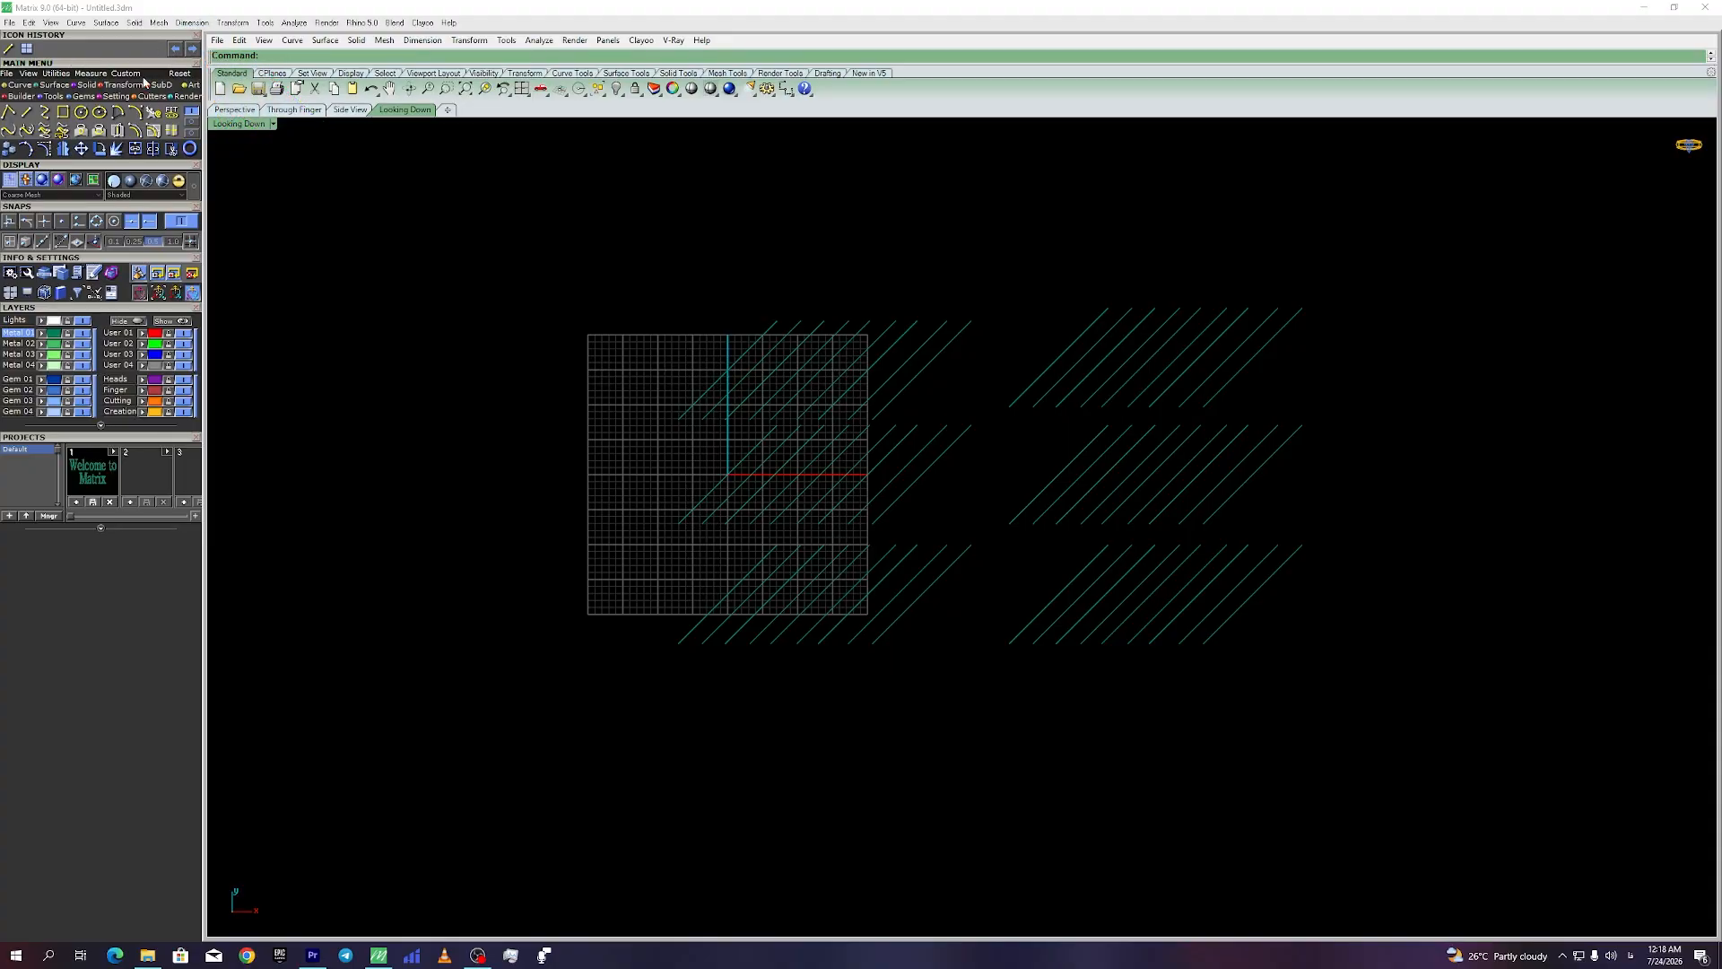
pyautogui.click(176, 49)
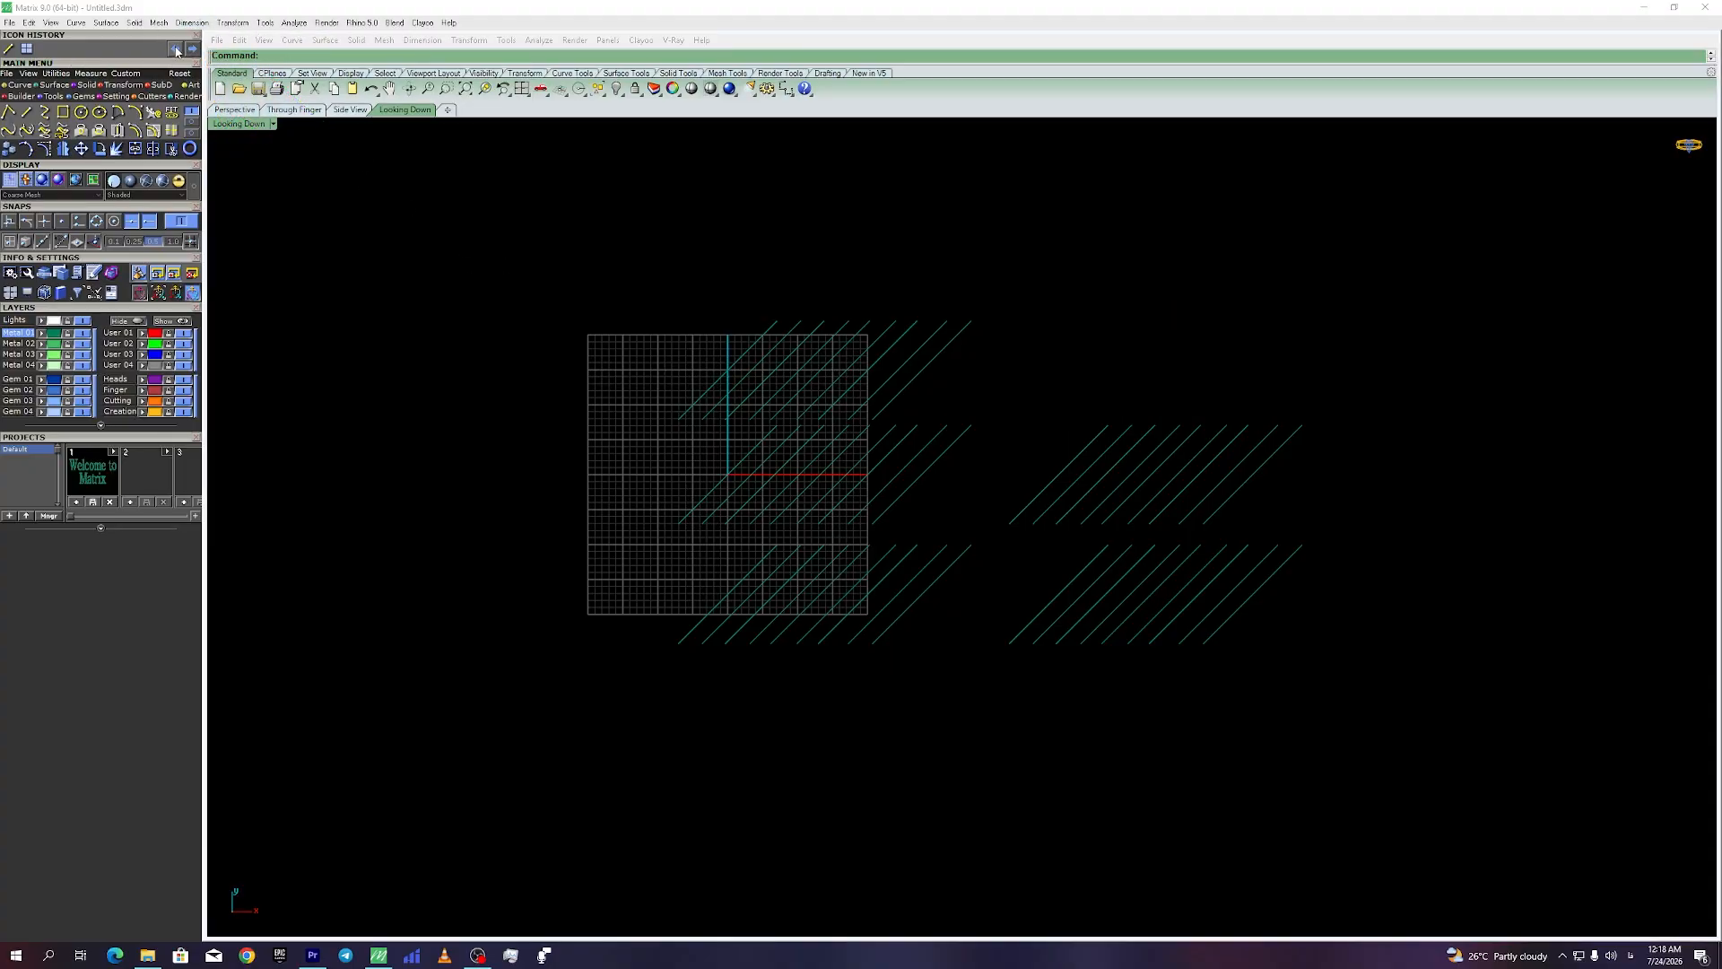
pyautogui.click(176, 49)
pyautogui.click(194, 50)
pyautogui.click(194, 50)
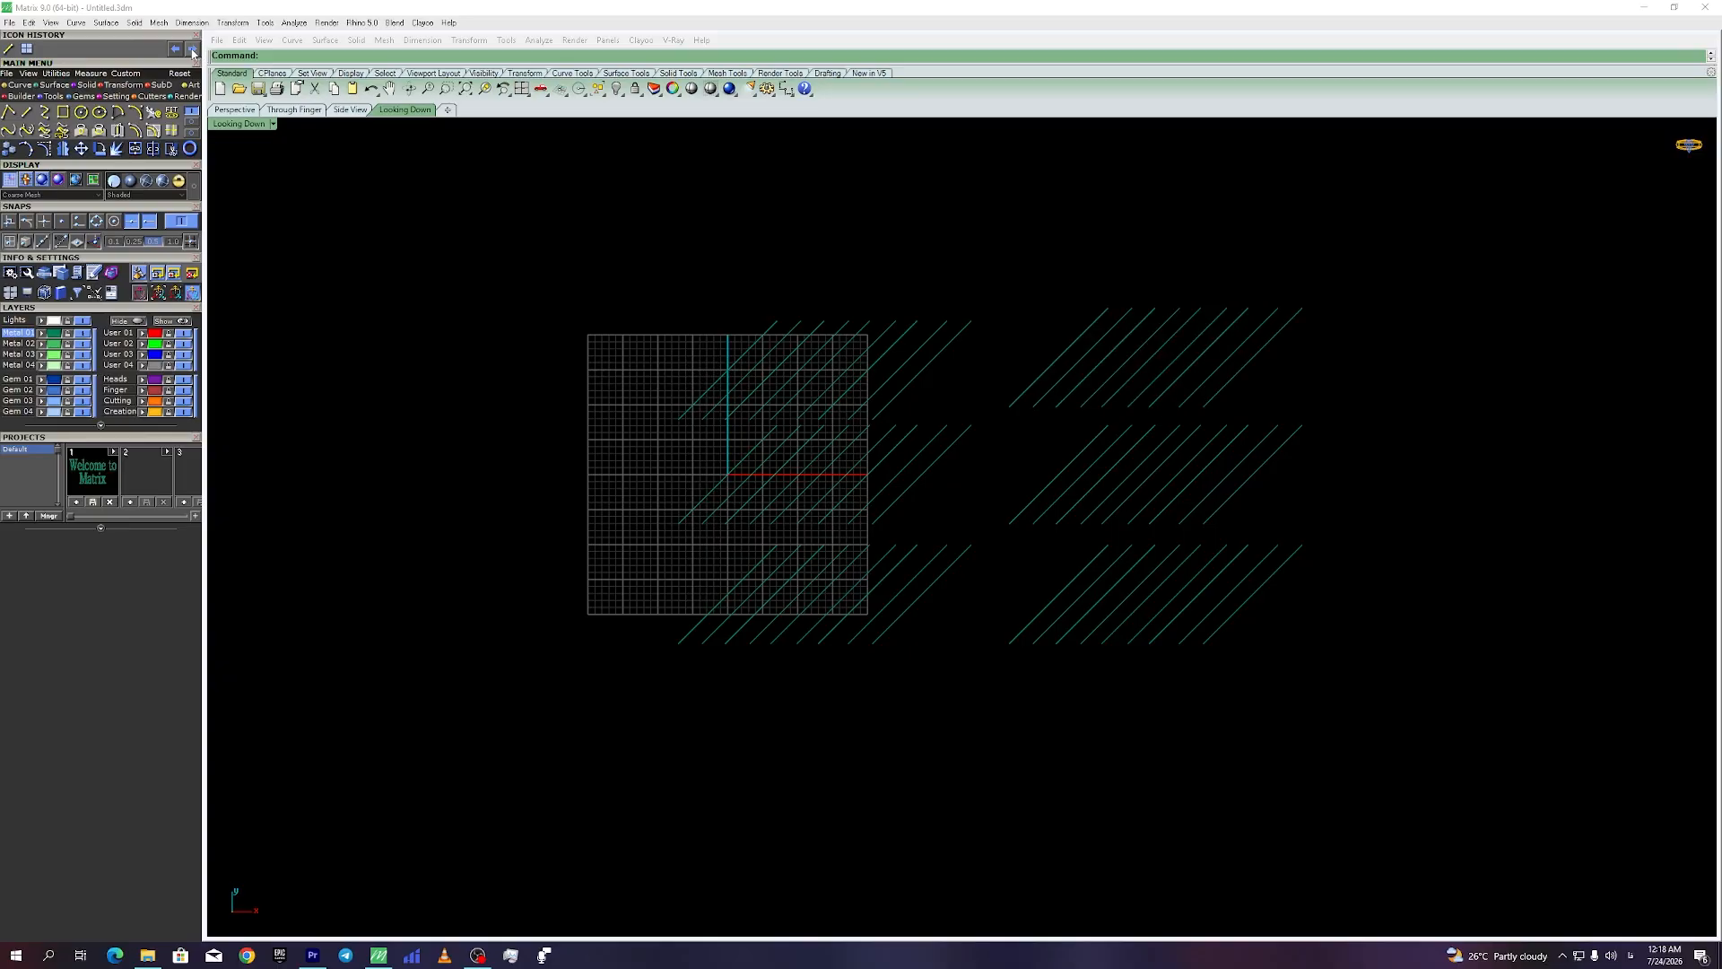
pyautogui.click(194, 50)
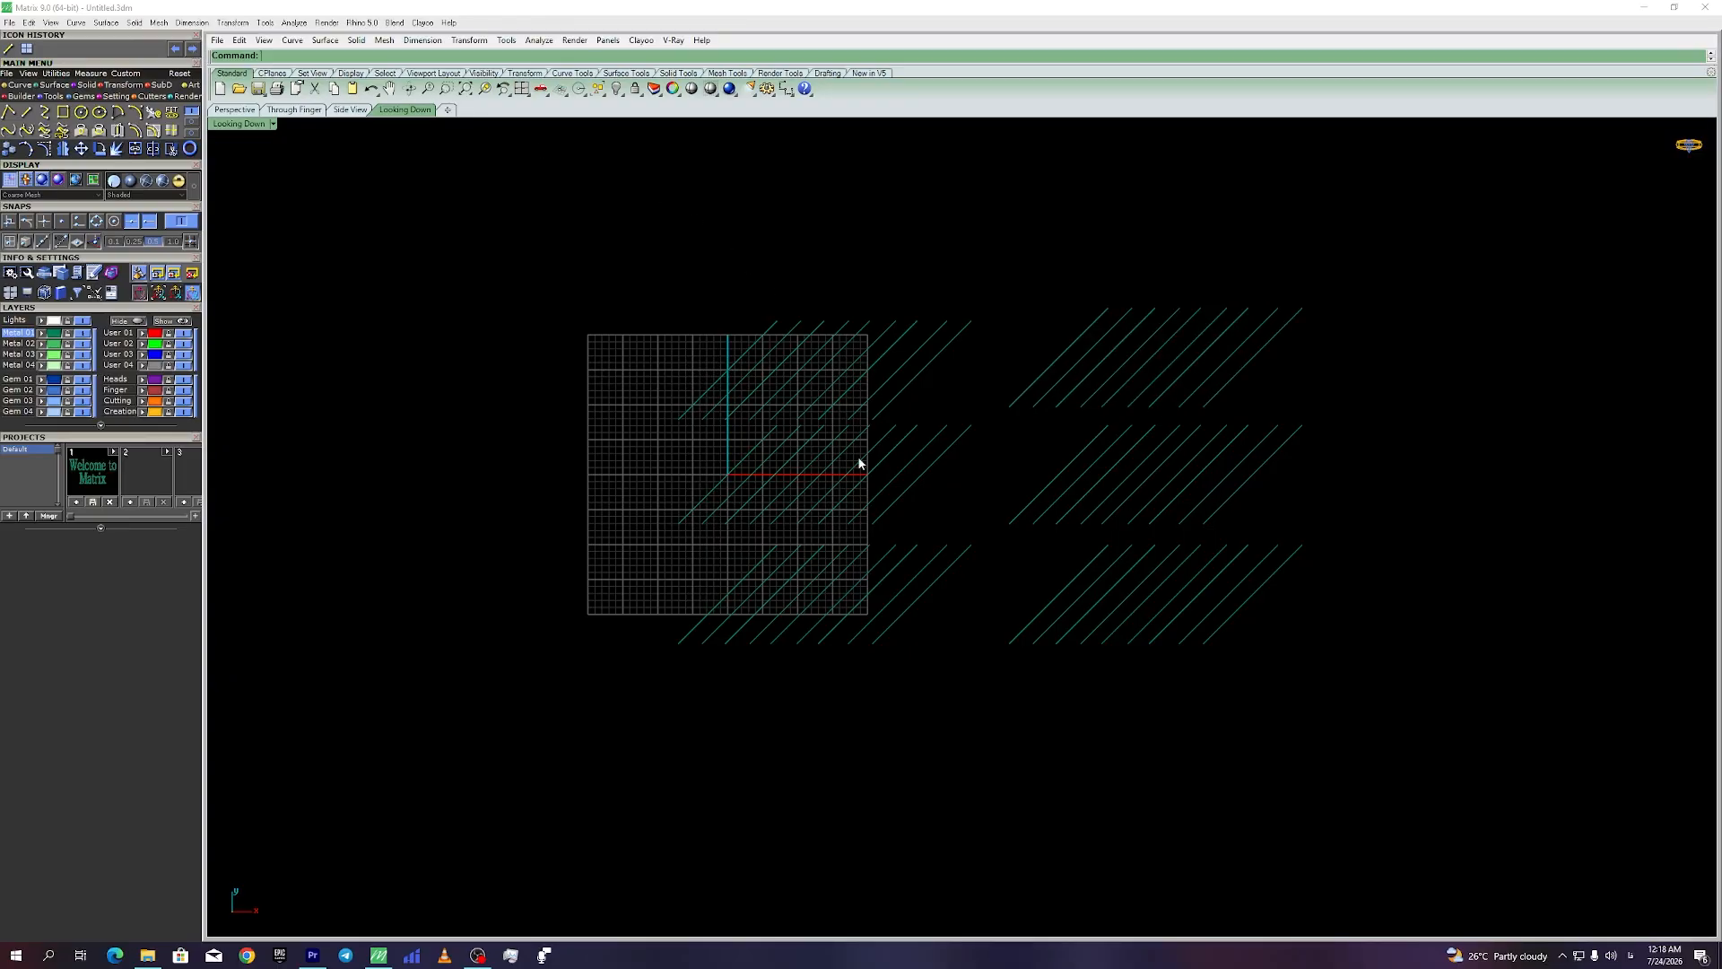
# Step: Try window-selecting the left group and the top-right block, clearing each selection
pyautogui.moveTo(1370, 271); pyautogui.dragTo(423, 665)
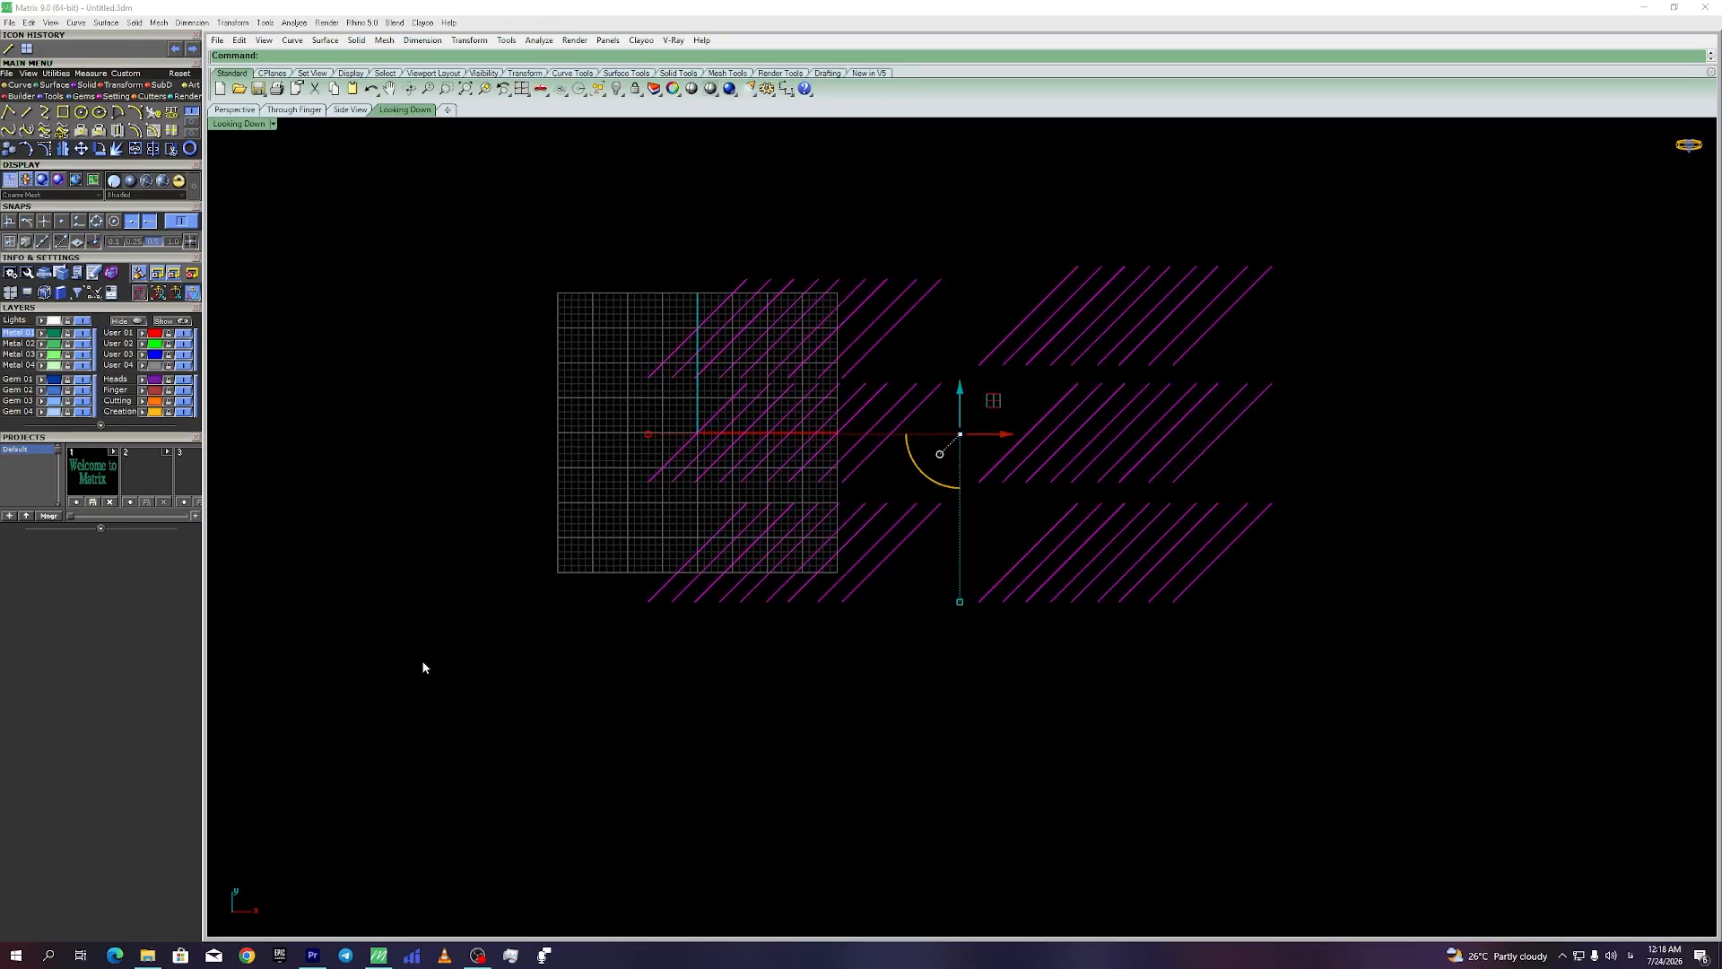
pyautogui.click(523, 689)
pyautogui.moveTo(523, 686); pyautogui.dragTo(991, 205)
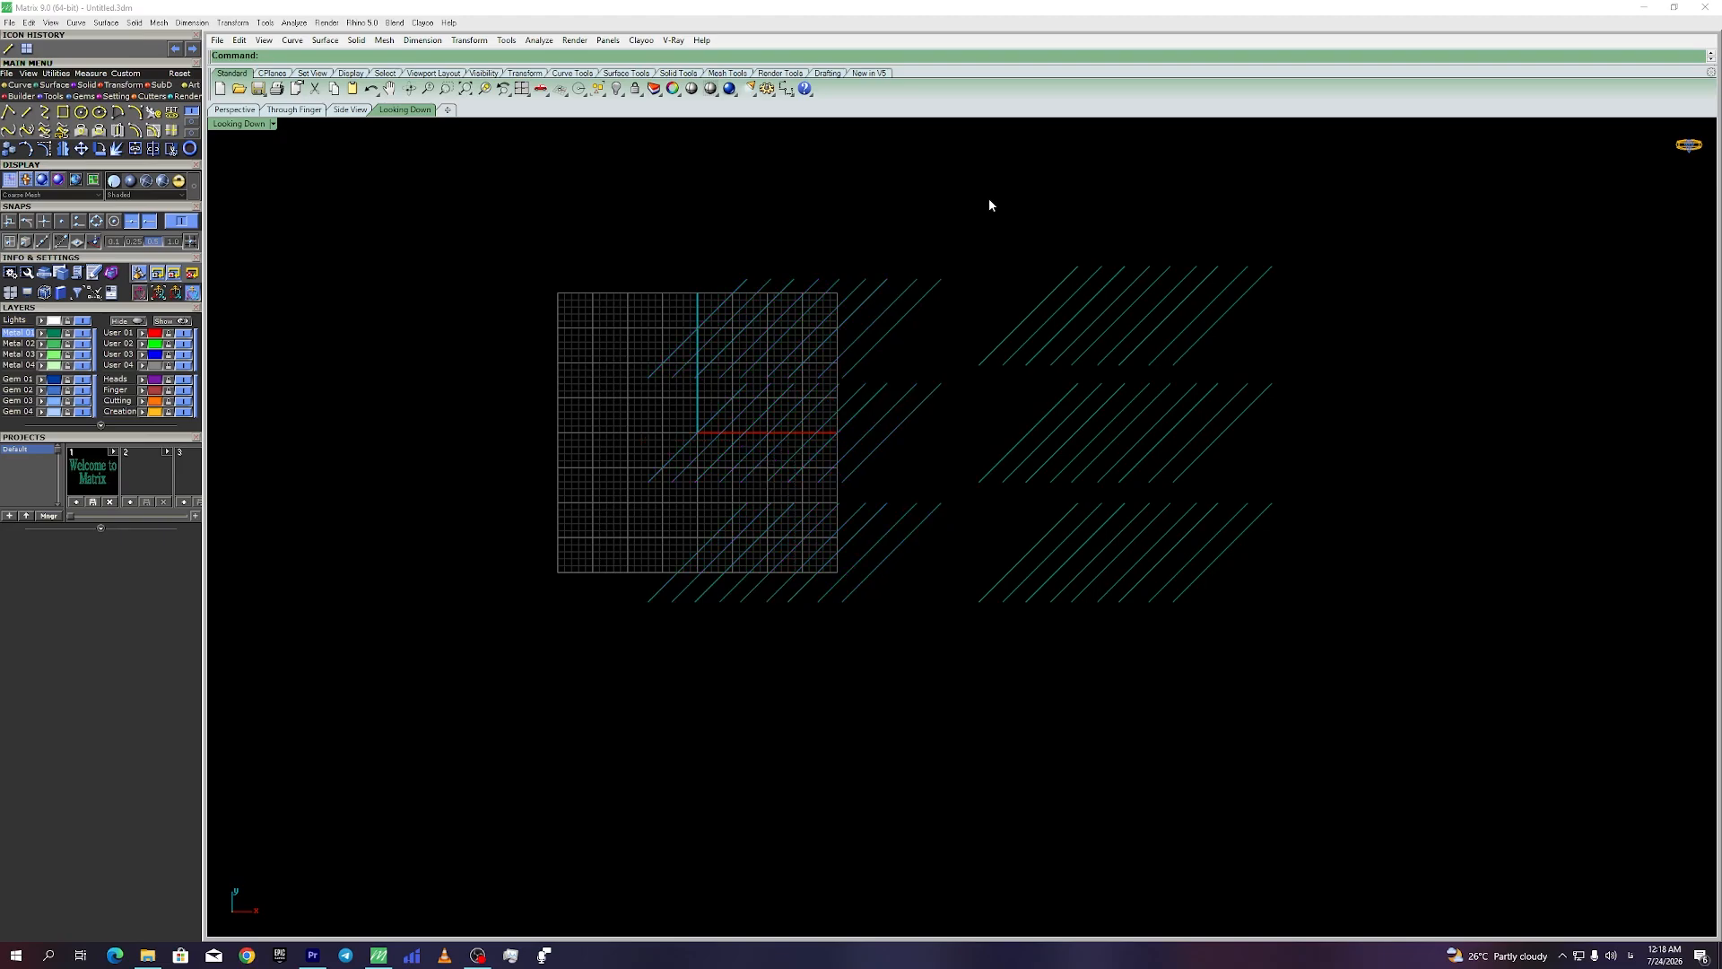
pyautogui.click(1320, 248)
pyautogui.moveTo(1343, 207); pyautogui.dragTo(999, 295)
pyautogui.click(1070, 213)
pyautogui.moveTo(1362, 208); pyautogui.dragTo(993, 277)
pyautogui.click(993, 277)
pyautogui.moveTo(1436, 161); pyautogui.dragTo(971, 374)
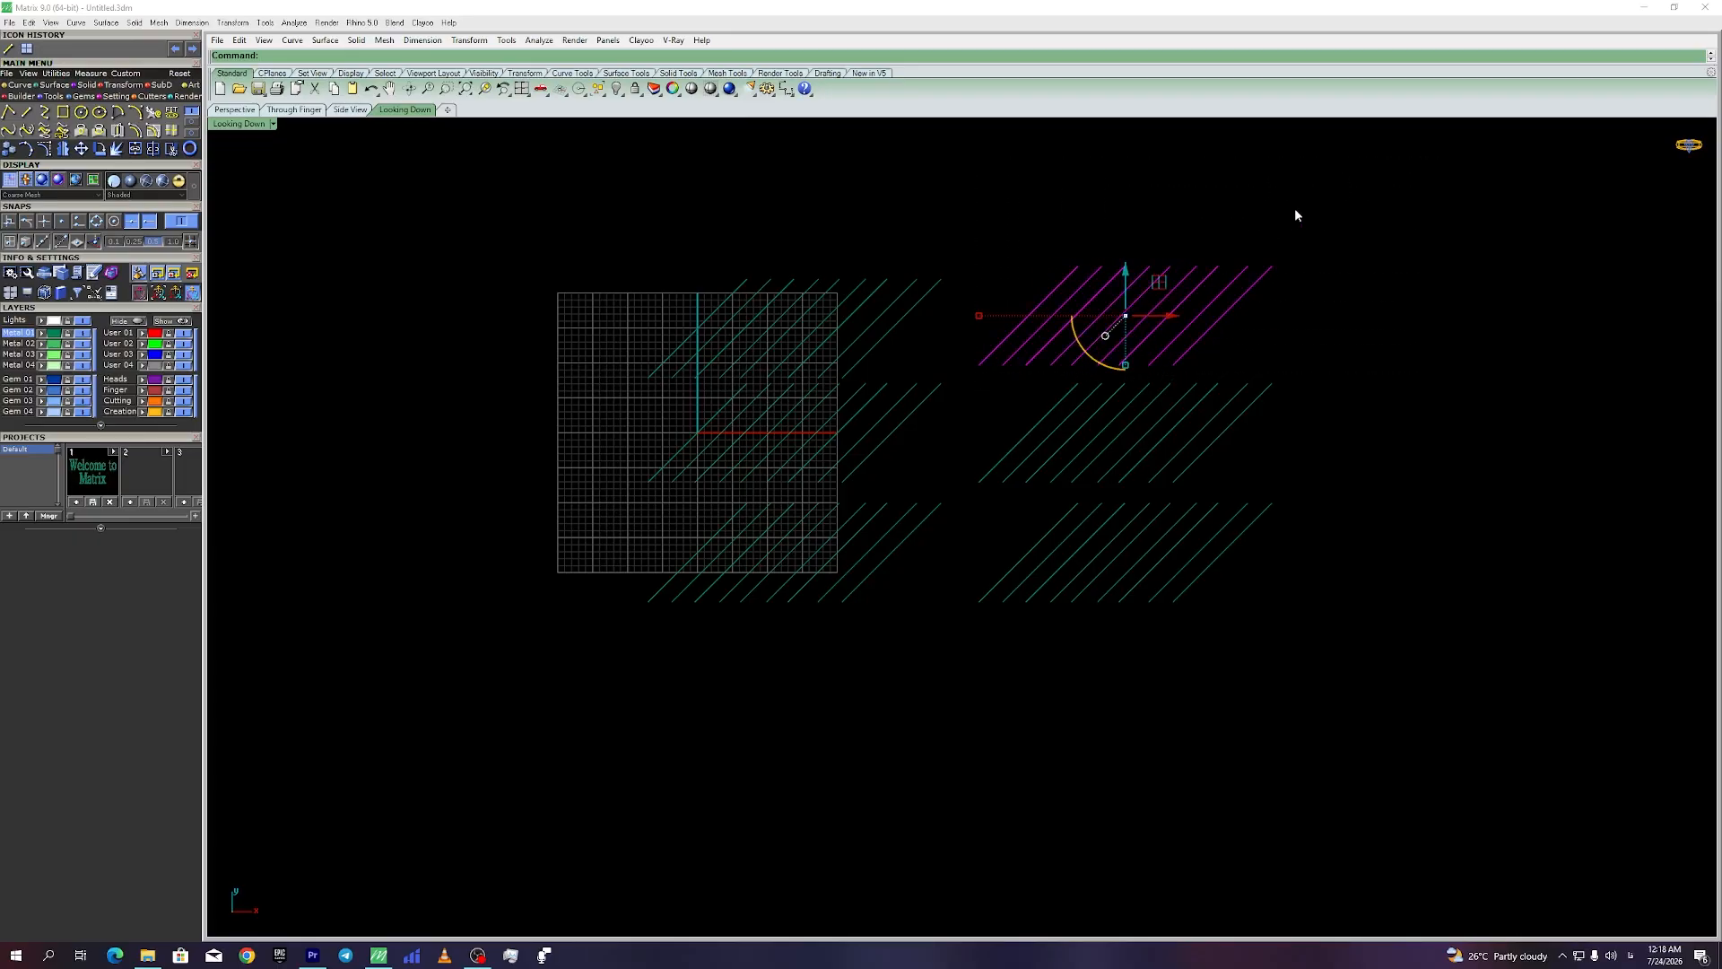
pyautogui.click(1312, 180)
pyautogui.moveTo(1310, 202); pyautogui.dragTo(965, 377)
pyautogui.click(1239, 223)
pyautogui.moveTo(1342, 235); pyautogui.dragTo(987, 286)
pyautogui.click(1122, 192)
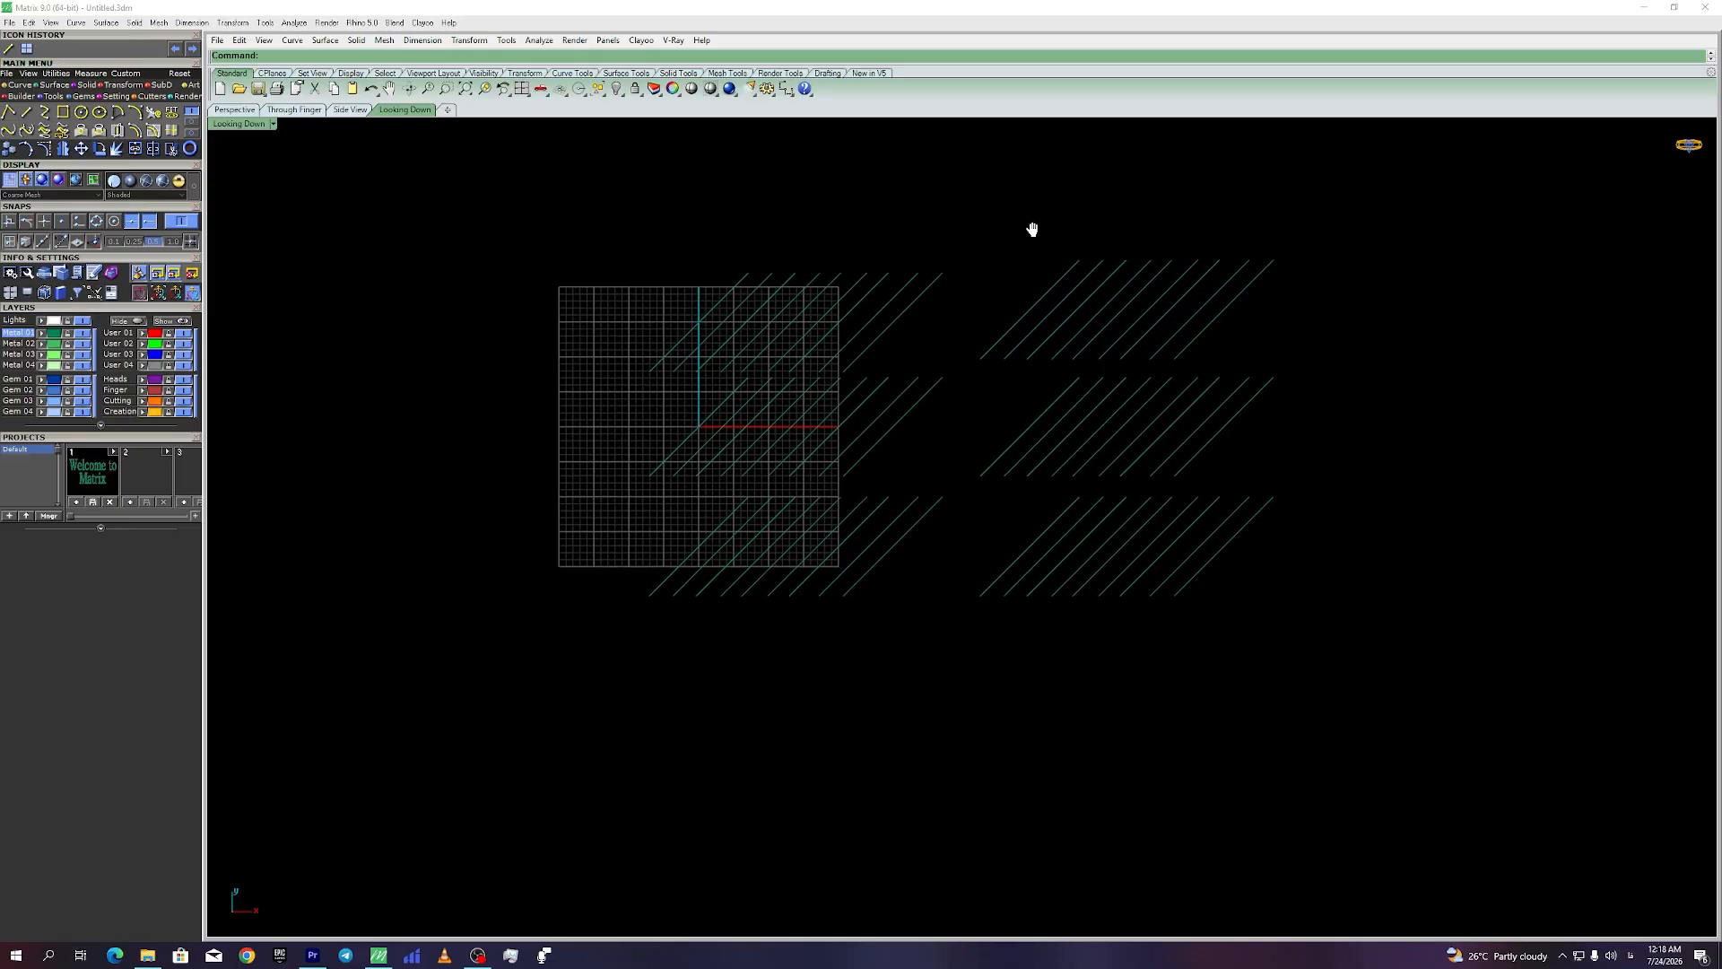
# Step: Window-select the whole upper-right block of diagonal lines
pyautogui.moveTo(1069, 238); pyautogui.dragTo(1290, 288)
pyautogui.moveTo(1035, 239)
pyautogui.mouseDown()
pyautogui.moveTo(1327, 281)
pyautogui.moveTo(1036, 239)
pyautogui.moveTo(1370, 370)
pyautogui.mouseUp()
pyautogui.press('Escape')
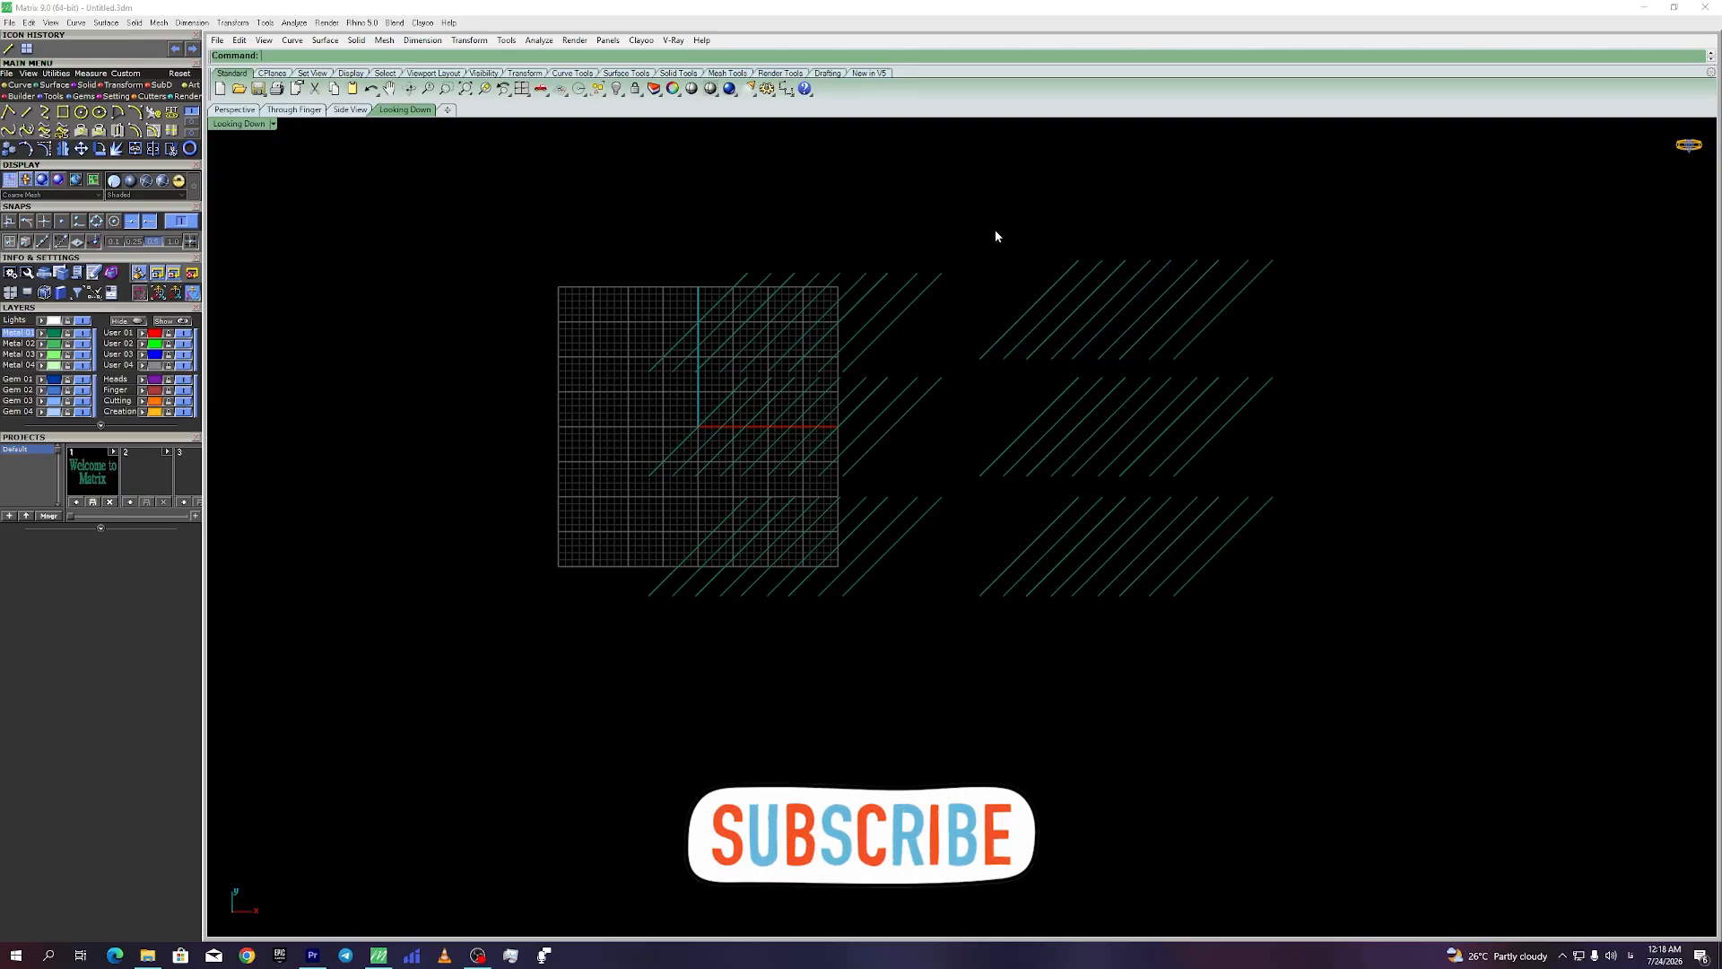
pyautogui.moveTo(954, 212)
pyautogui.mouseDown()
pyautogui.moveTo(1084, 338)
pyautogui.moveTo(1285, 373)
pyautogui.mouseUp()
pyautogui.press('Escape')
pyautogui.moveTo(1208, 243); pyautogui.dragTo(969, 372)
pyautogui.moveTo(951, 180)
pyautogui.mouseDown()
pyautogui.moveTo(1103, 258)
pyautogui.moveTo(1257, 373)
pyautogui.moveTo(1288, 370)
pyautogui.mouseUp()
pyautogui.click(933, 194)
pyautogui.moveTo(992, 204); pyautogui.dragTo(976, 314)
pyautogui.click(995, 218)
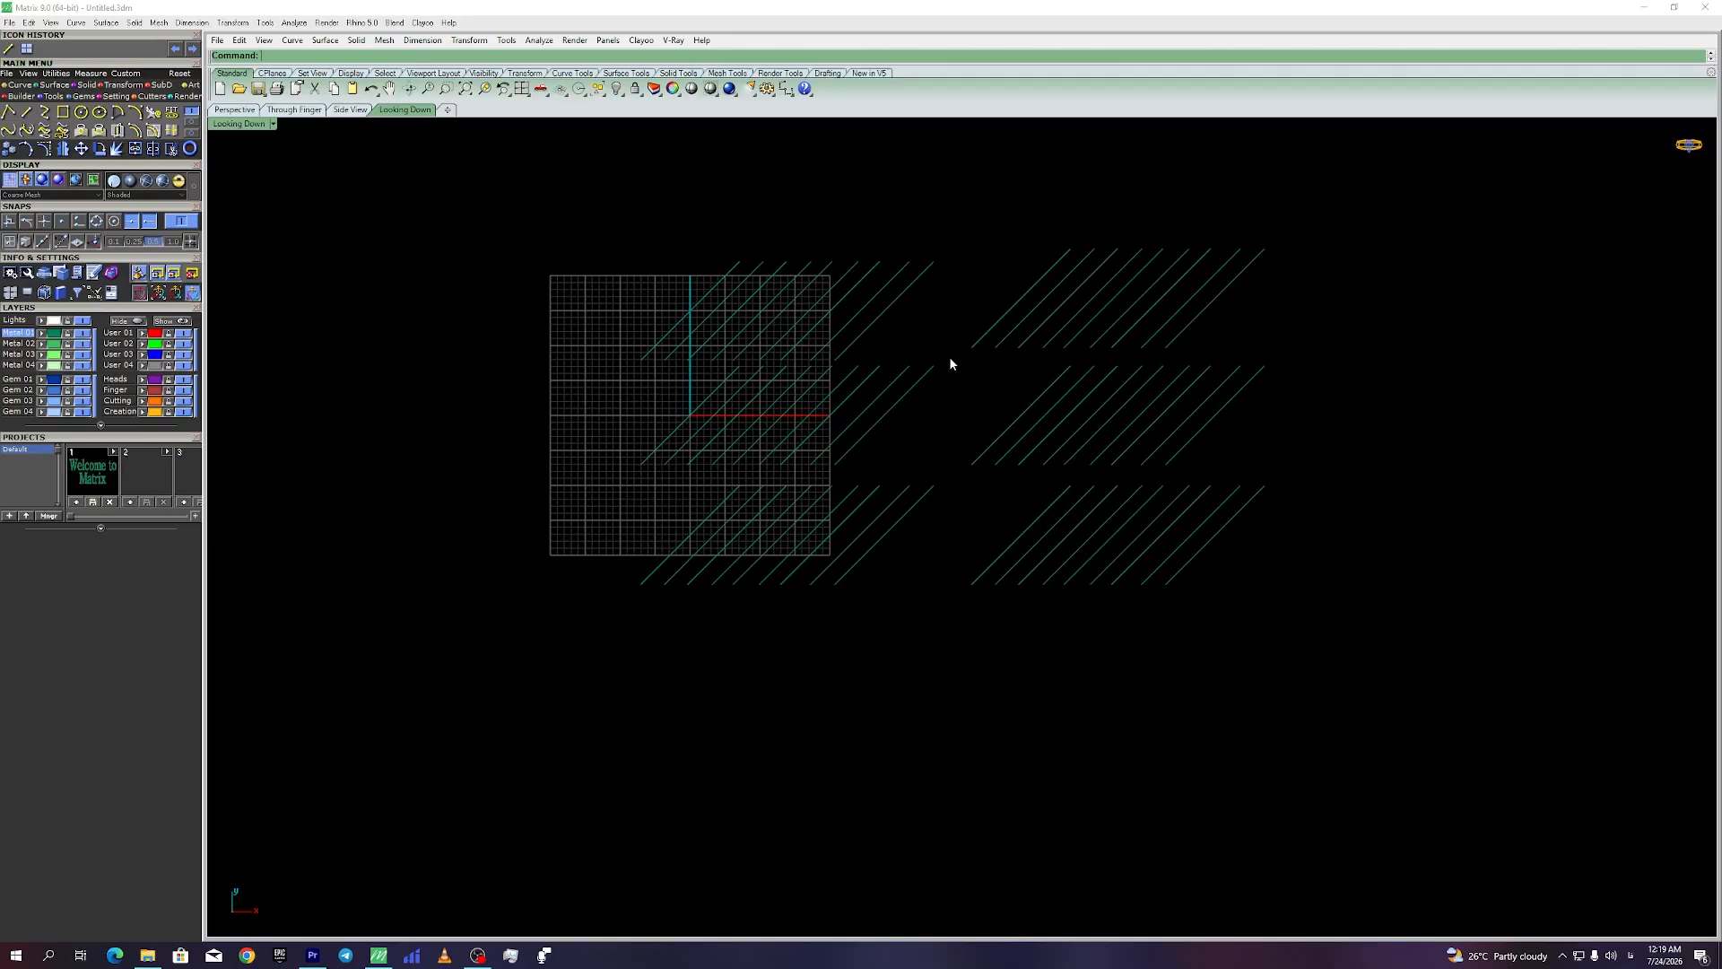
pyautogui.moveTo(954, 203)
pyautogui.mouseDown()
pyautogui.moveTo(1062, 319)
pyautogui.moveTo(1276, 352)
pyautogui.mouseUp()
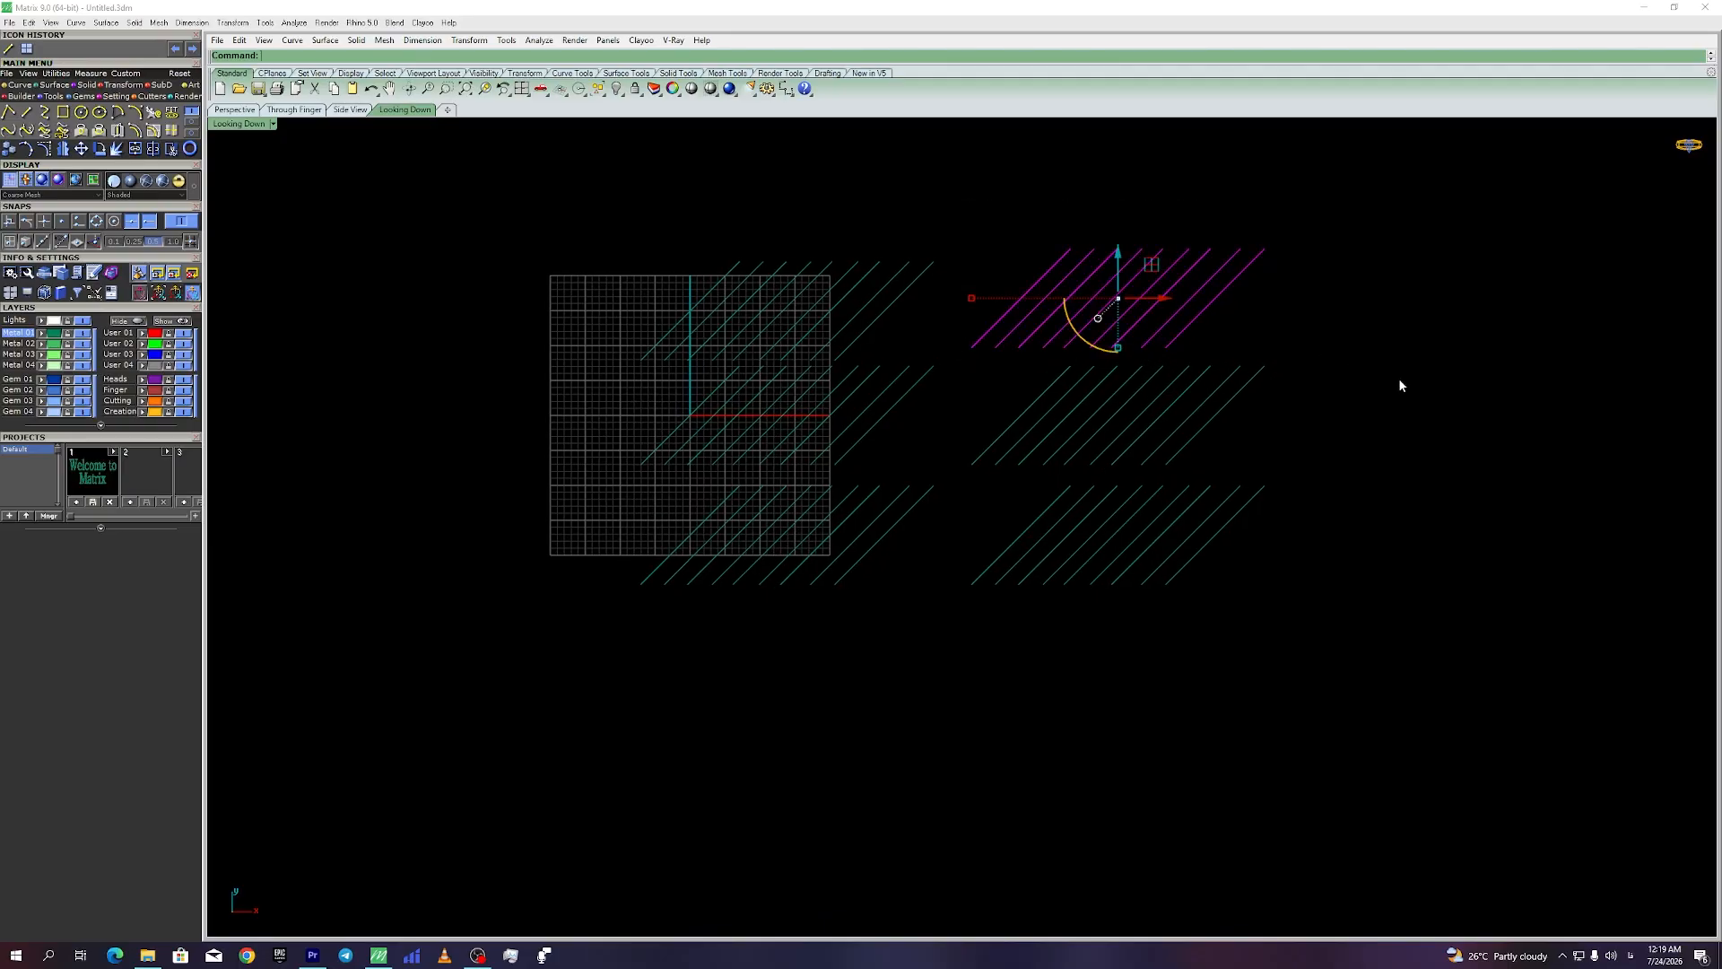
pyautogui.scroll(4, 1180, 271)
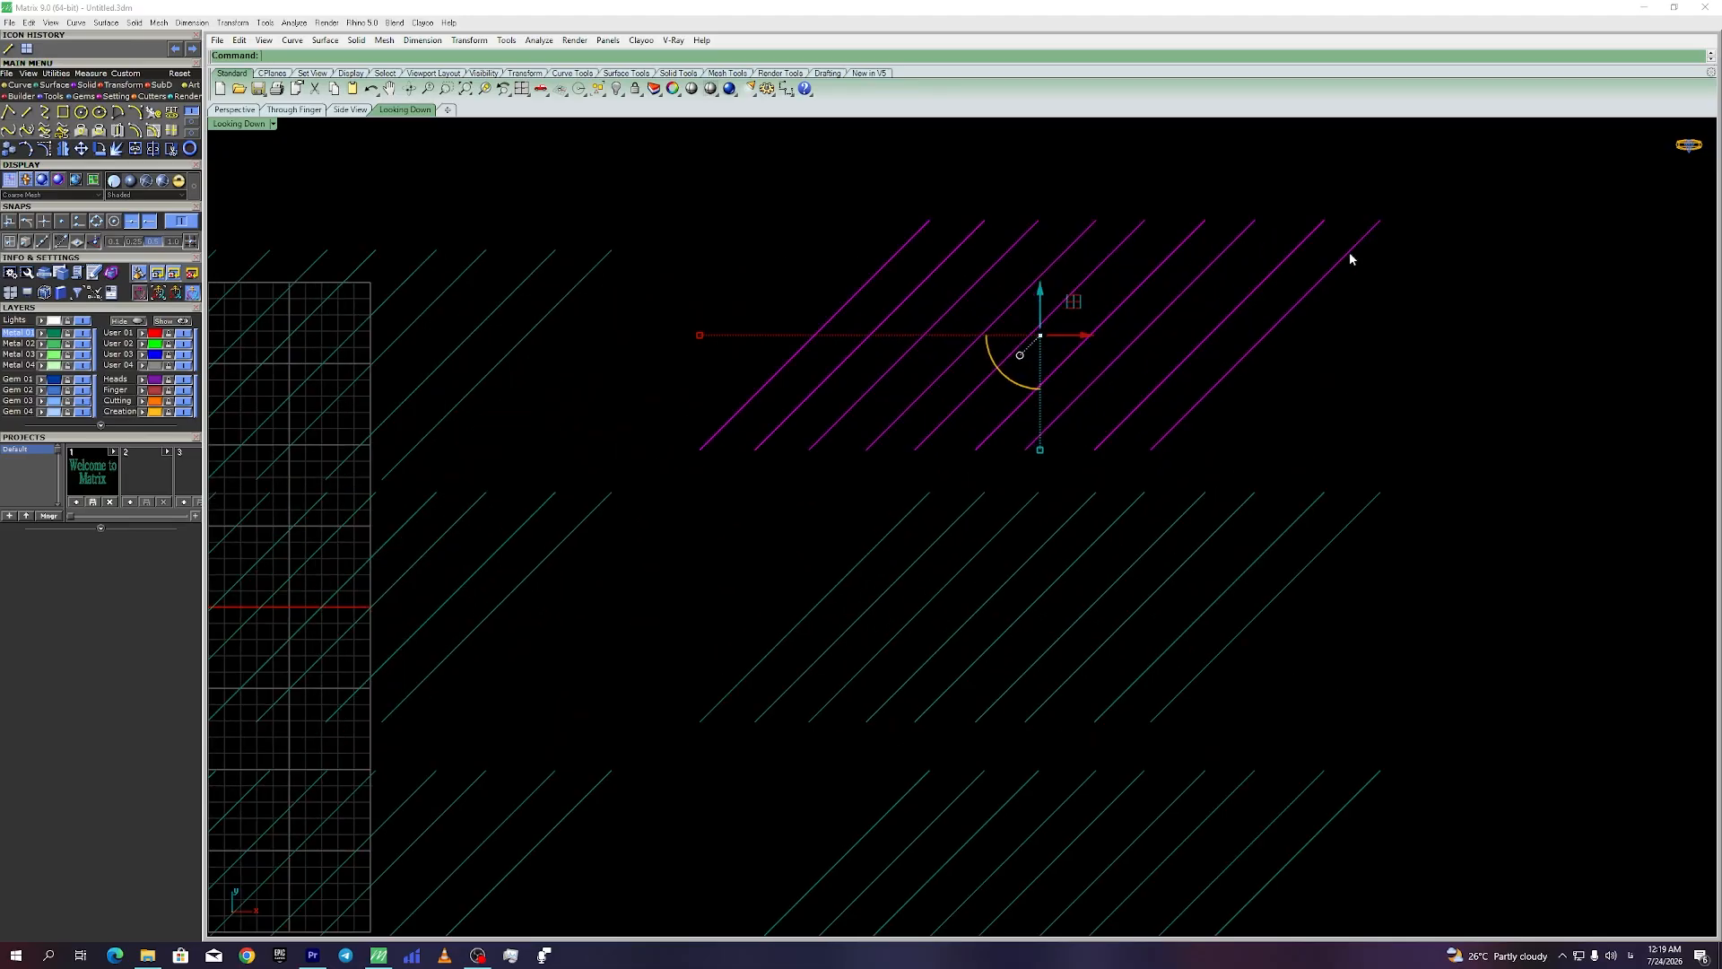
# Step: Drop four right-side lines from the selection and add lines from the middle and bottom blocks
pyautogui.keyDown('ctrl'); pyautogui.click(1266, 333); pyautogui.keyUp('ctrl')
pyautogui.keyDown('ctrl'); pyautogui.click(1238, 309); pyautogui.keyUp('ctrl')
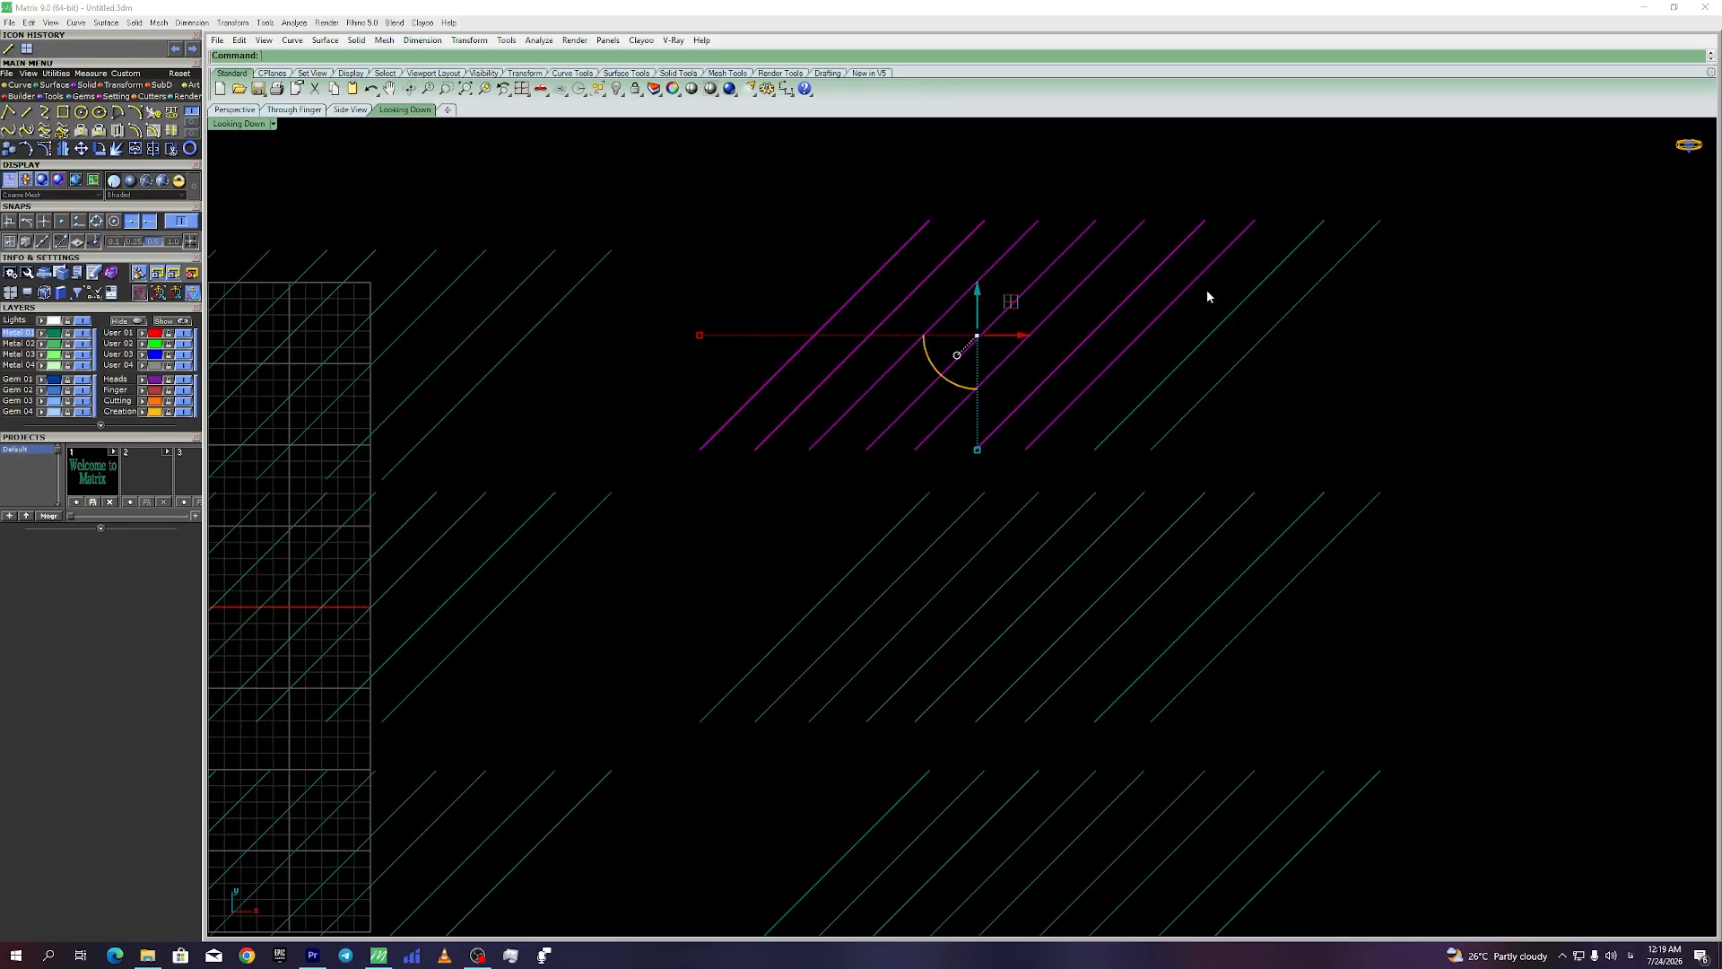
pyautogui.keyDown('ctrl'); pyautogui.click(1190, 285); pyautogui.keyUp('ctrl')
pyautogui.keyDown('ctrl'); pyautogui.click(958, 252); pyautogui.keyUp('ctrl')
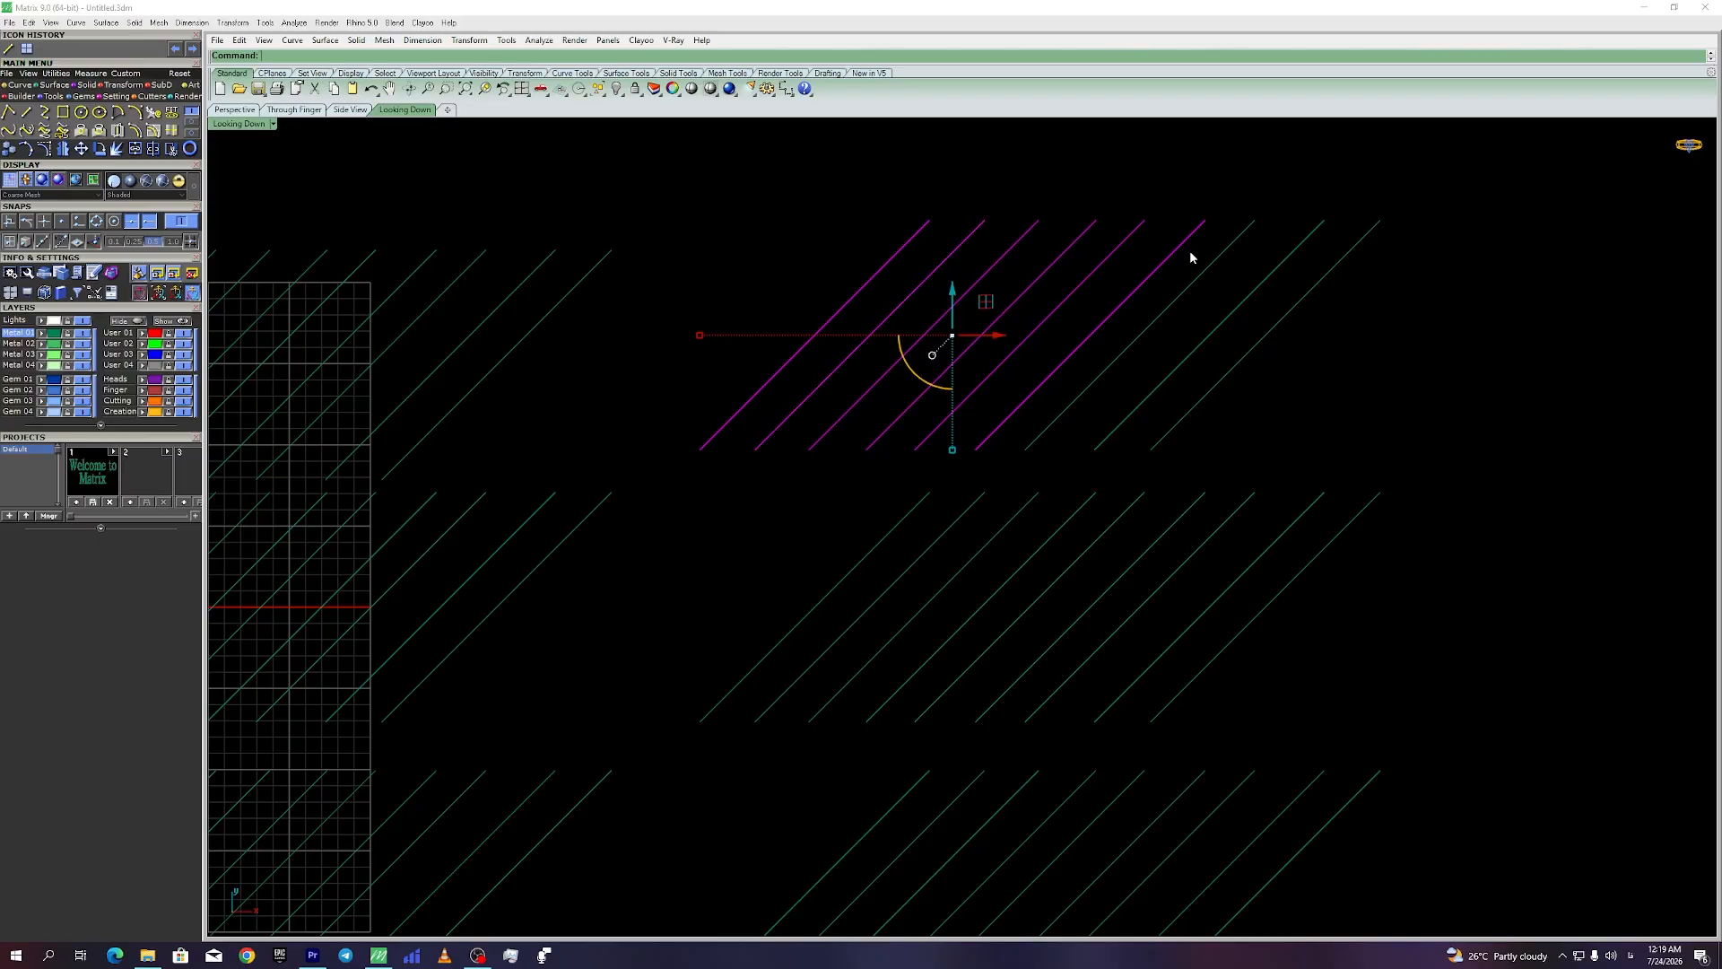
pyautogui.keyDown('shift'); pyautogui.click(941, 534); pyautogui.keyUp('shift')
pyautogui.keyDown('shift'); pyautogui.click(1175, 305); pyautogui.keyUp('shift')
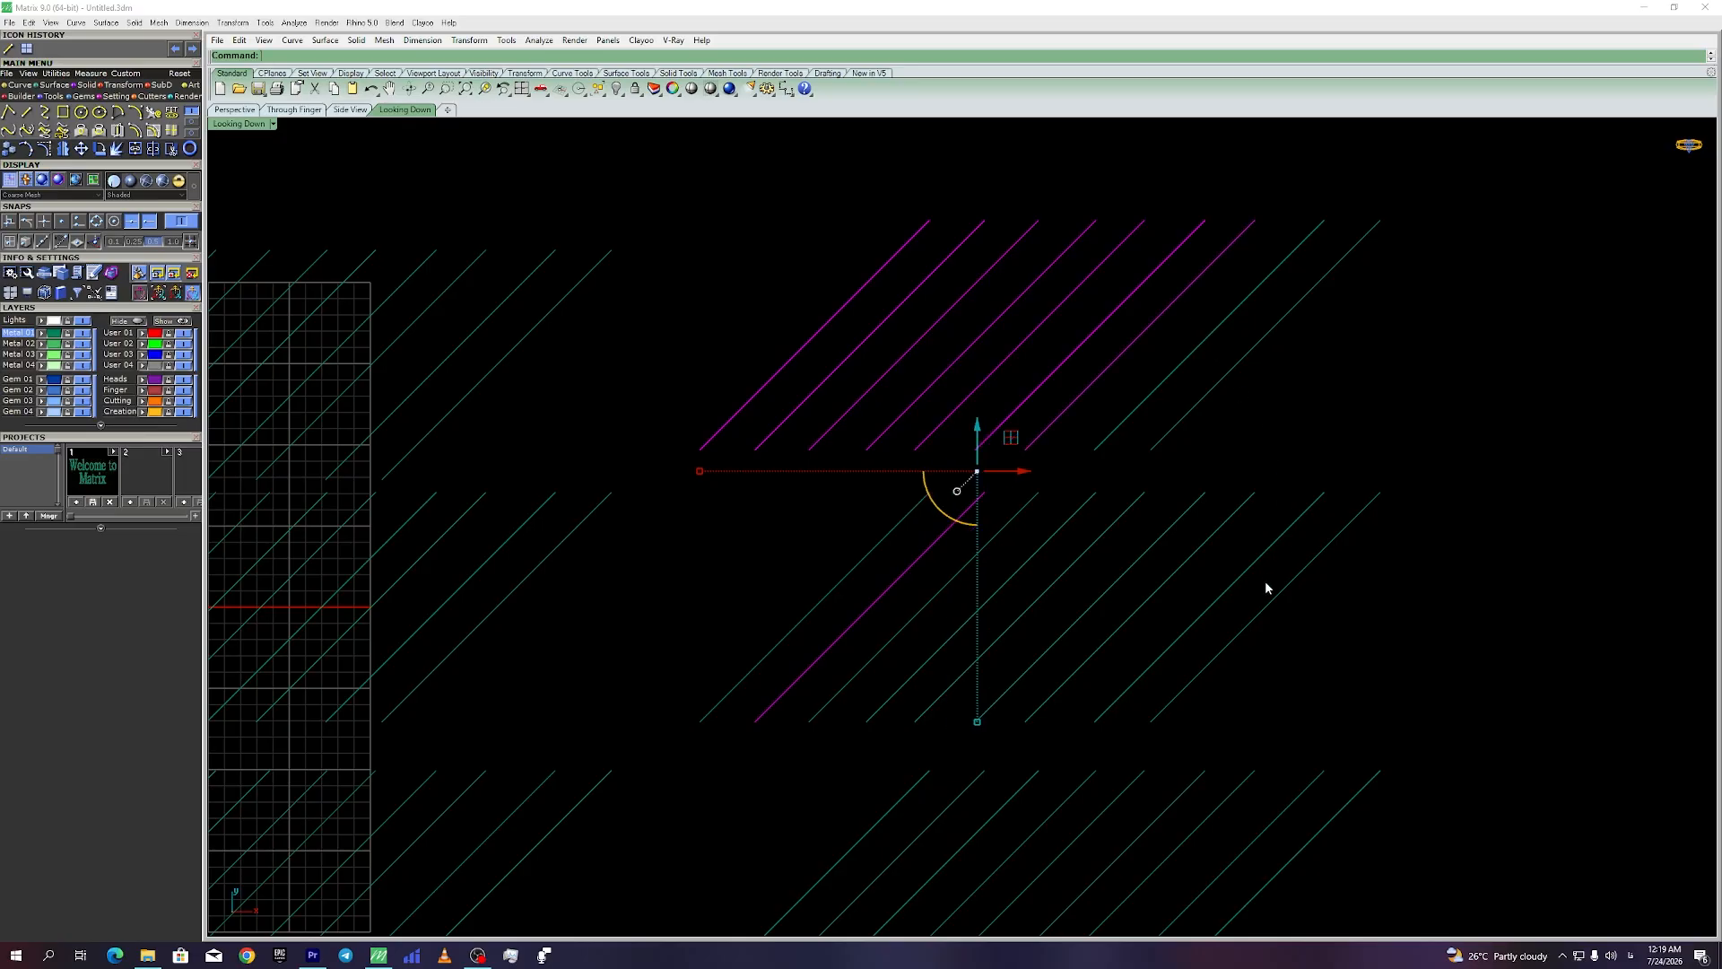
pyautogui.keyDown('shift'); pyautogui.click(1254, 622); pyautogui.keyUp('shift')
pyautogui.keyDown('shift'); pyautogui.click(1072, 794); pyautogui.keyUp('shift')
# Step: Deselect all hatch lines and zoom the top view in and out to review the blocks
pyautogui.scroll(-5, 1180, 480)
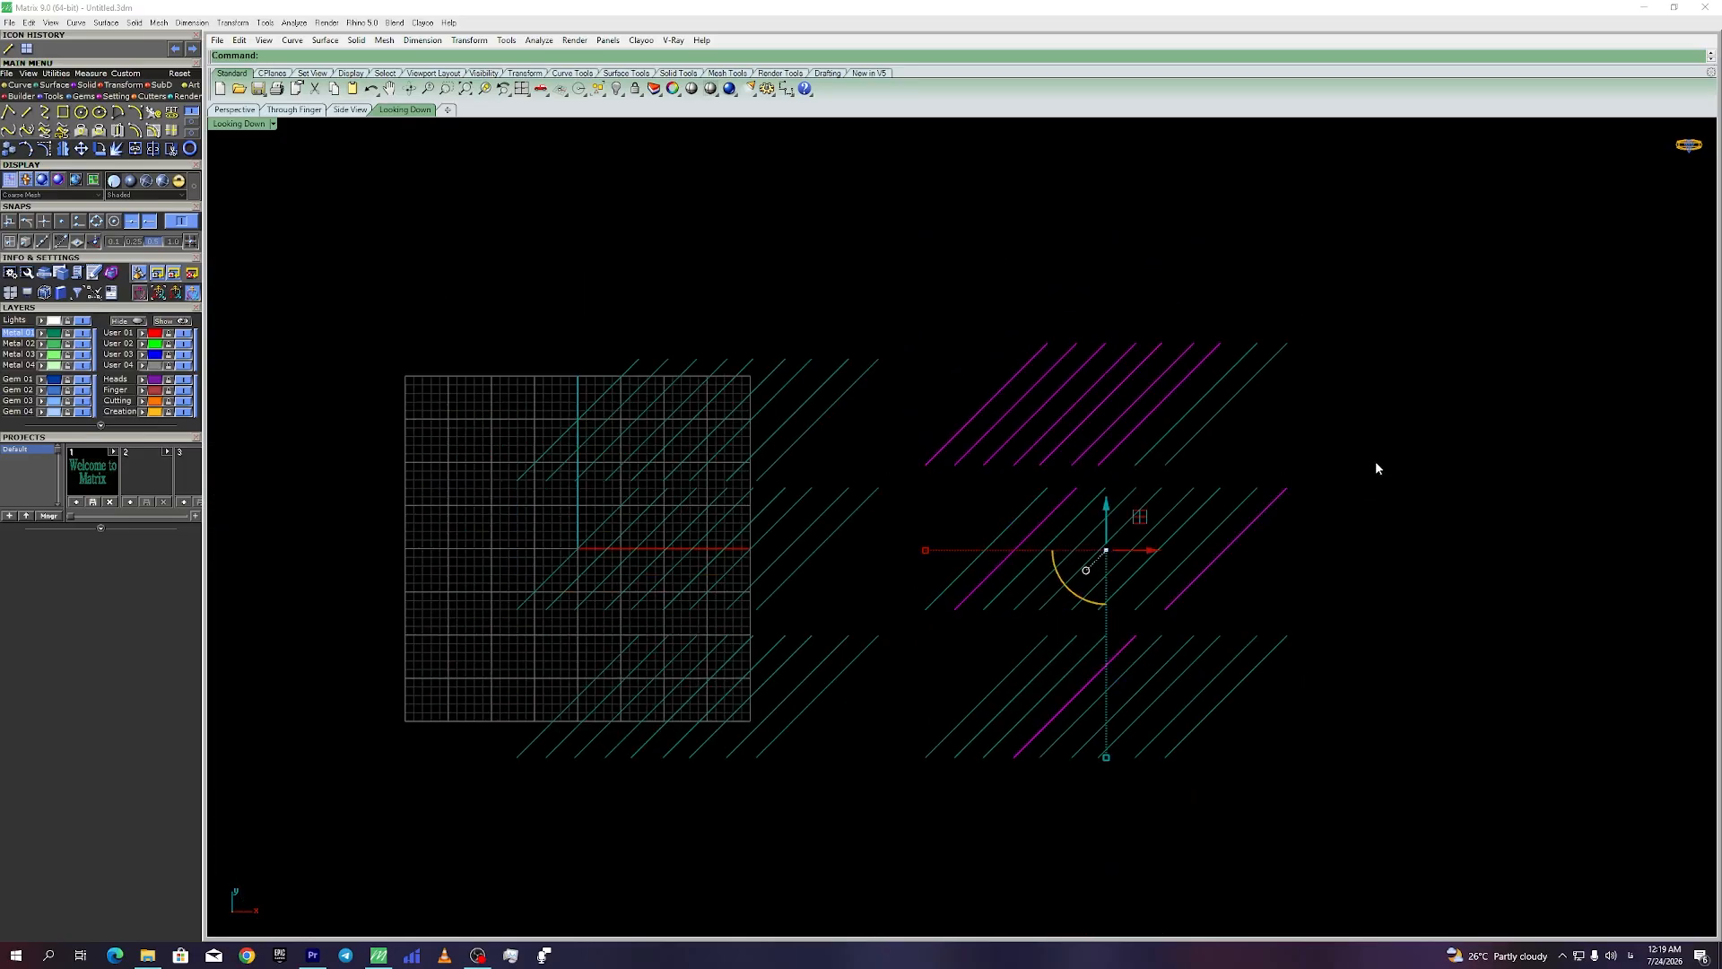
pyautogui.click(1393, 449)
pyautogui.scroll(-3, 883, 530)
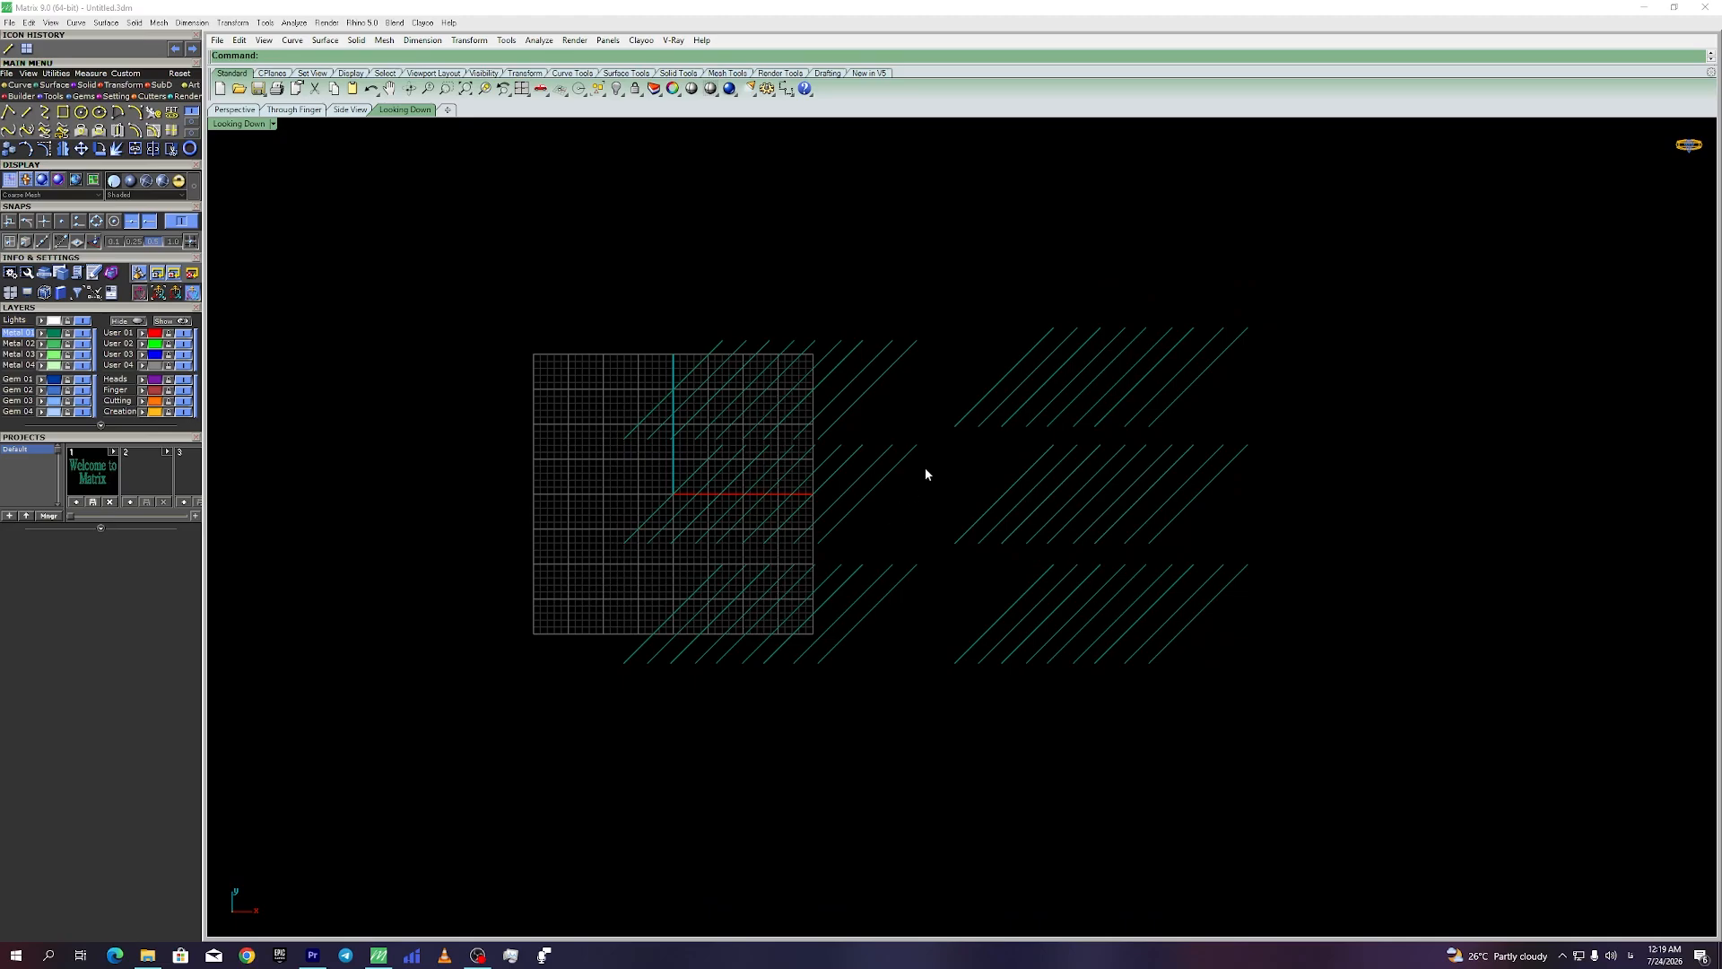
pyautogui.scroll(3, 927, 474)
pyautogui.scroll(-6, 927, 474)
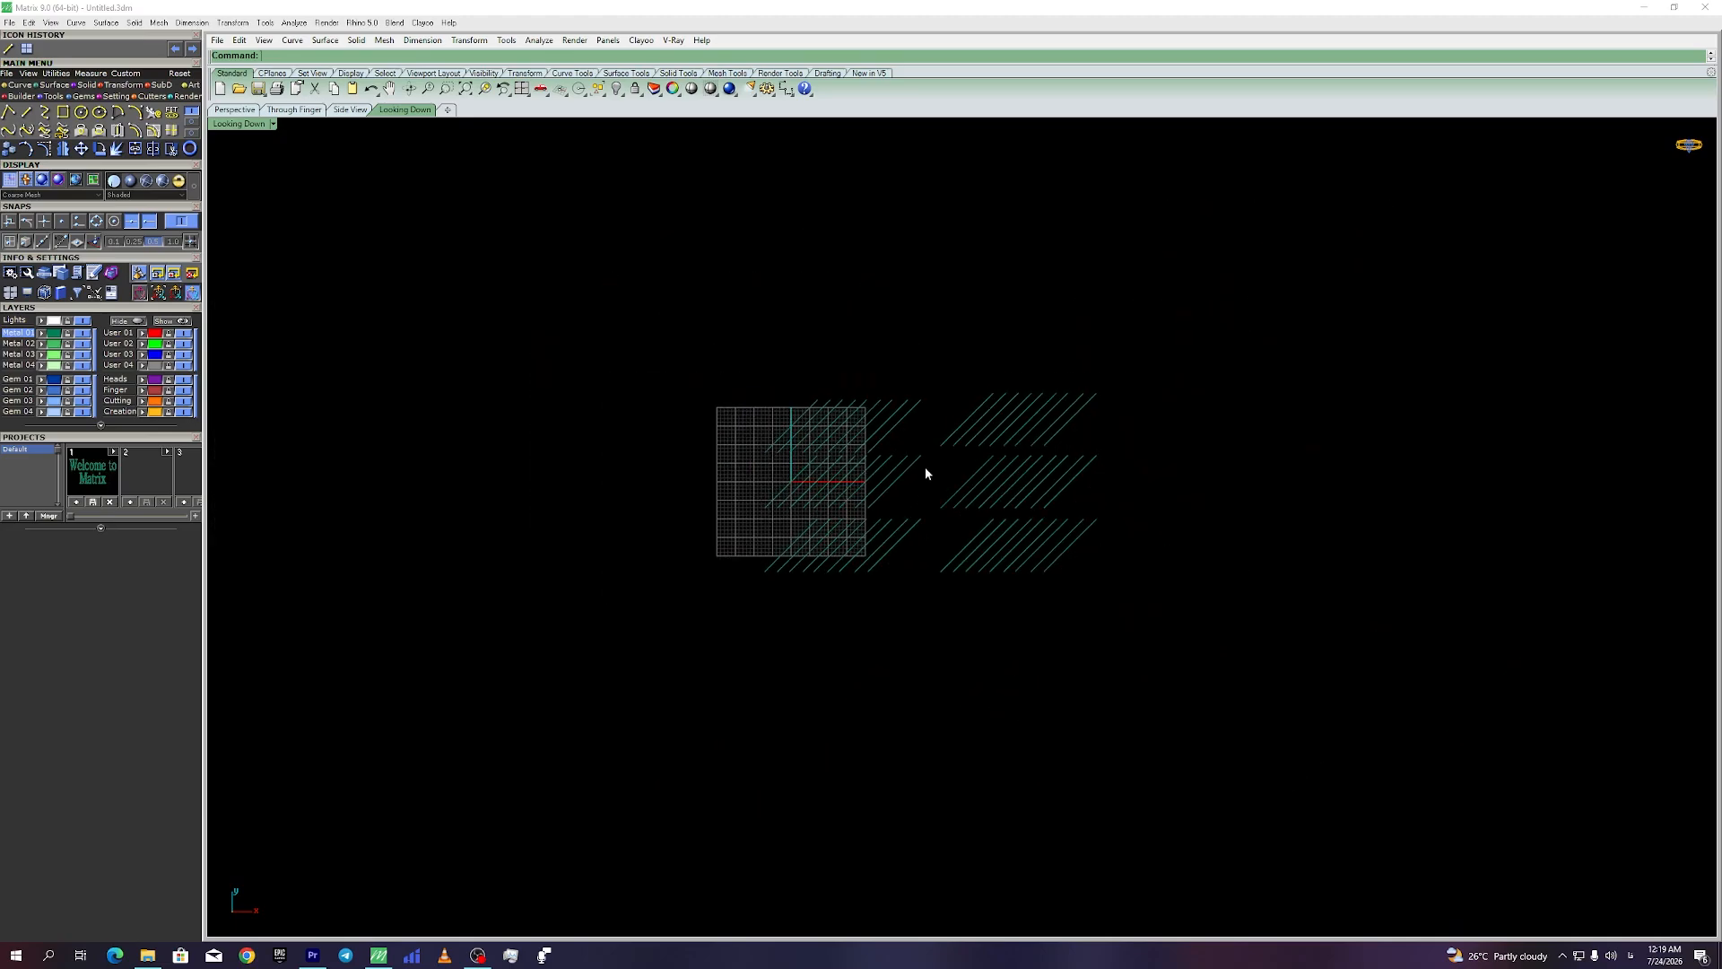
pyautogui.scroll(4, 926, 474)
pyautogui.scroll(-3, 927, 474)
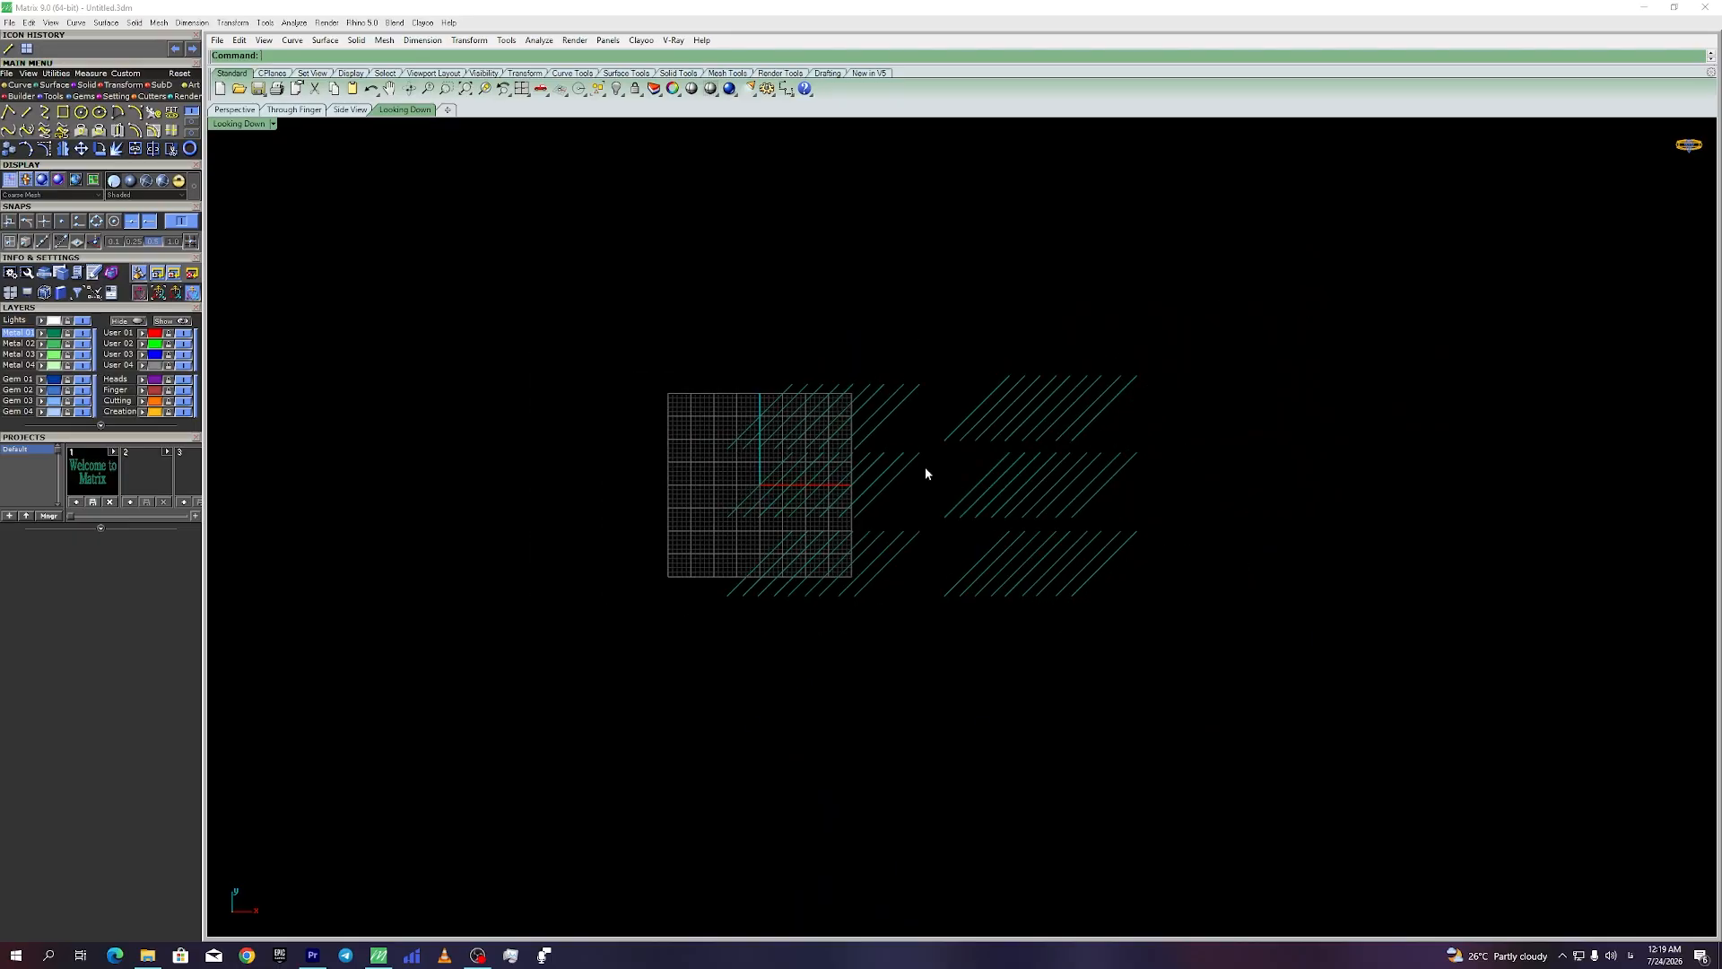
pyautogui.scroll(-2, 927, 484)
pyautogui.scroll(6, 943, 392)
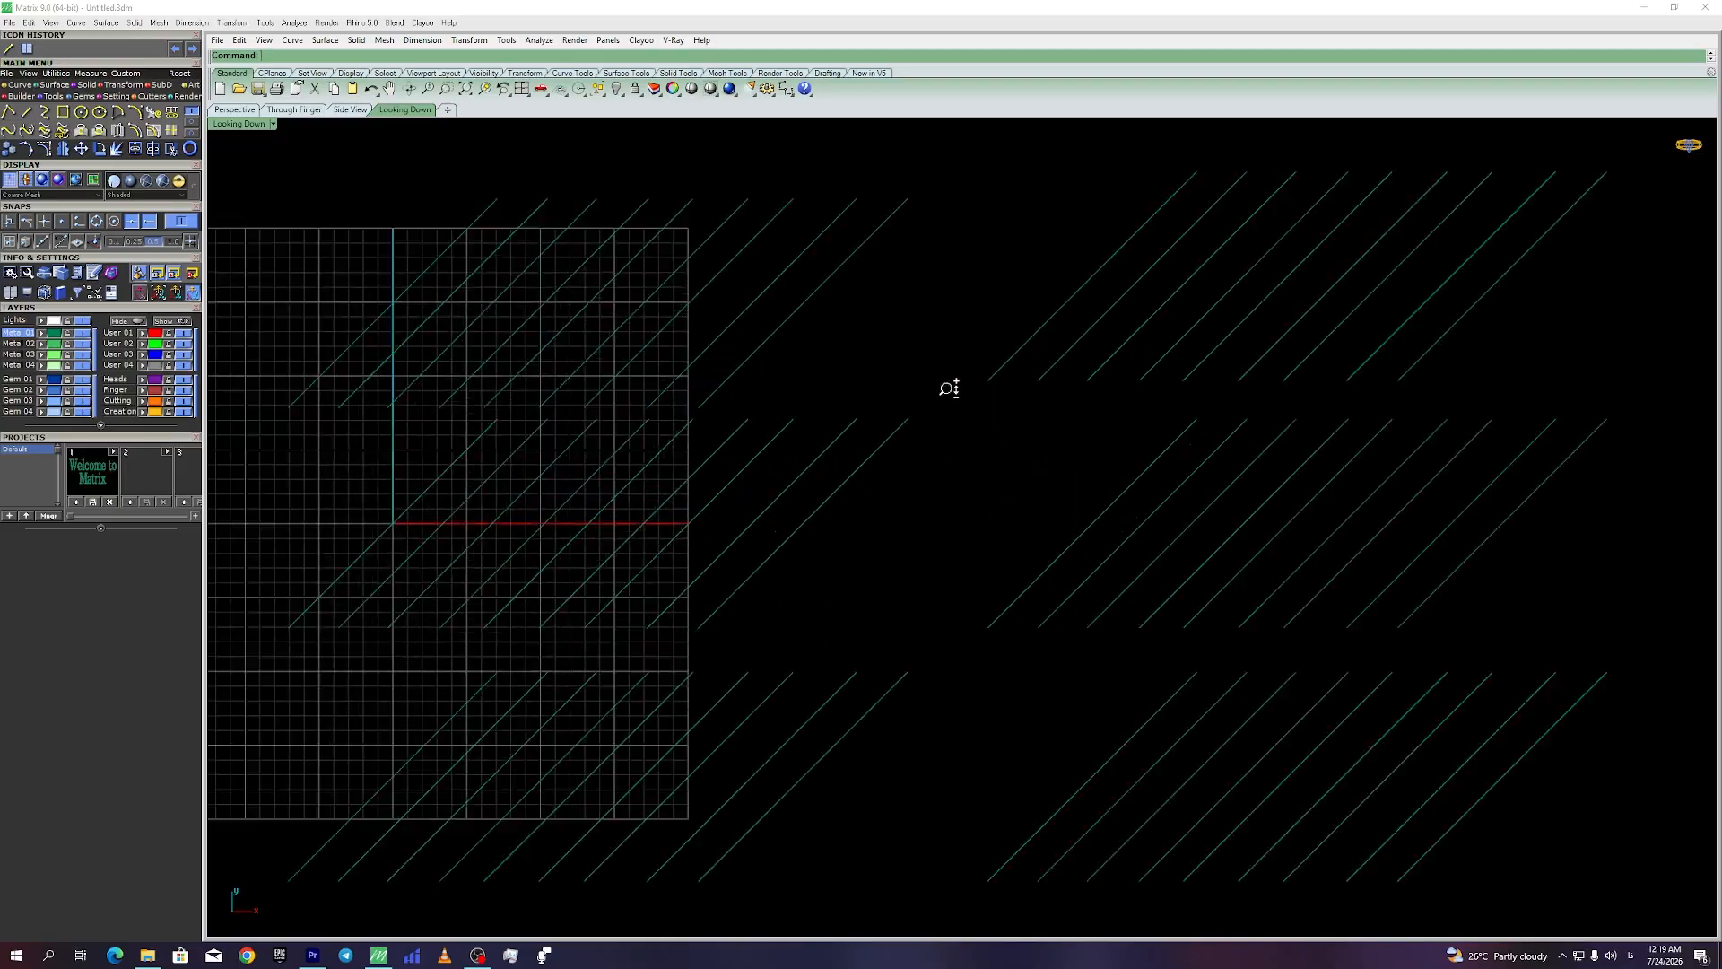
pyautogui.scroll(-8, 946, 392)
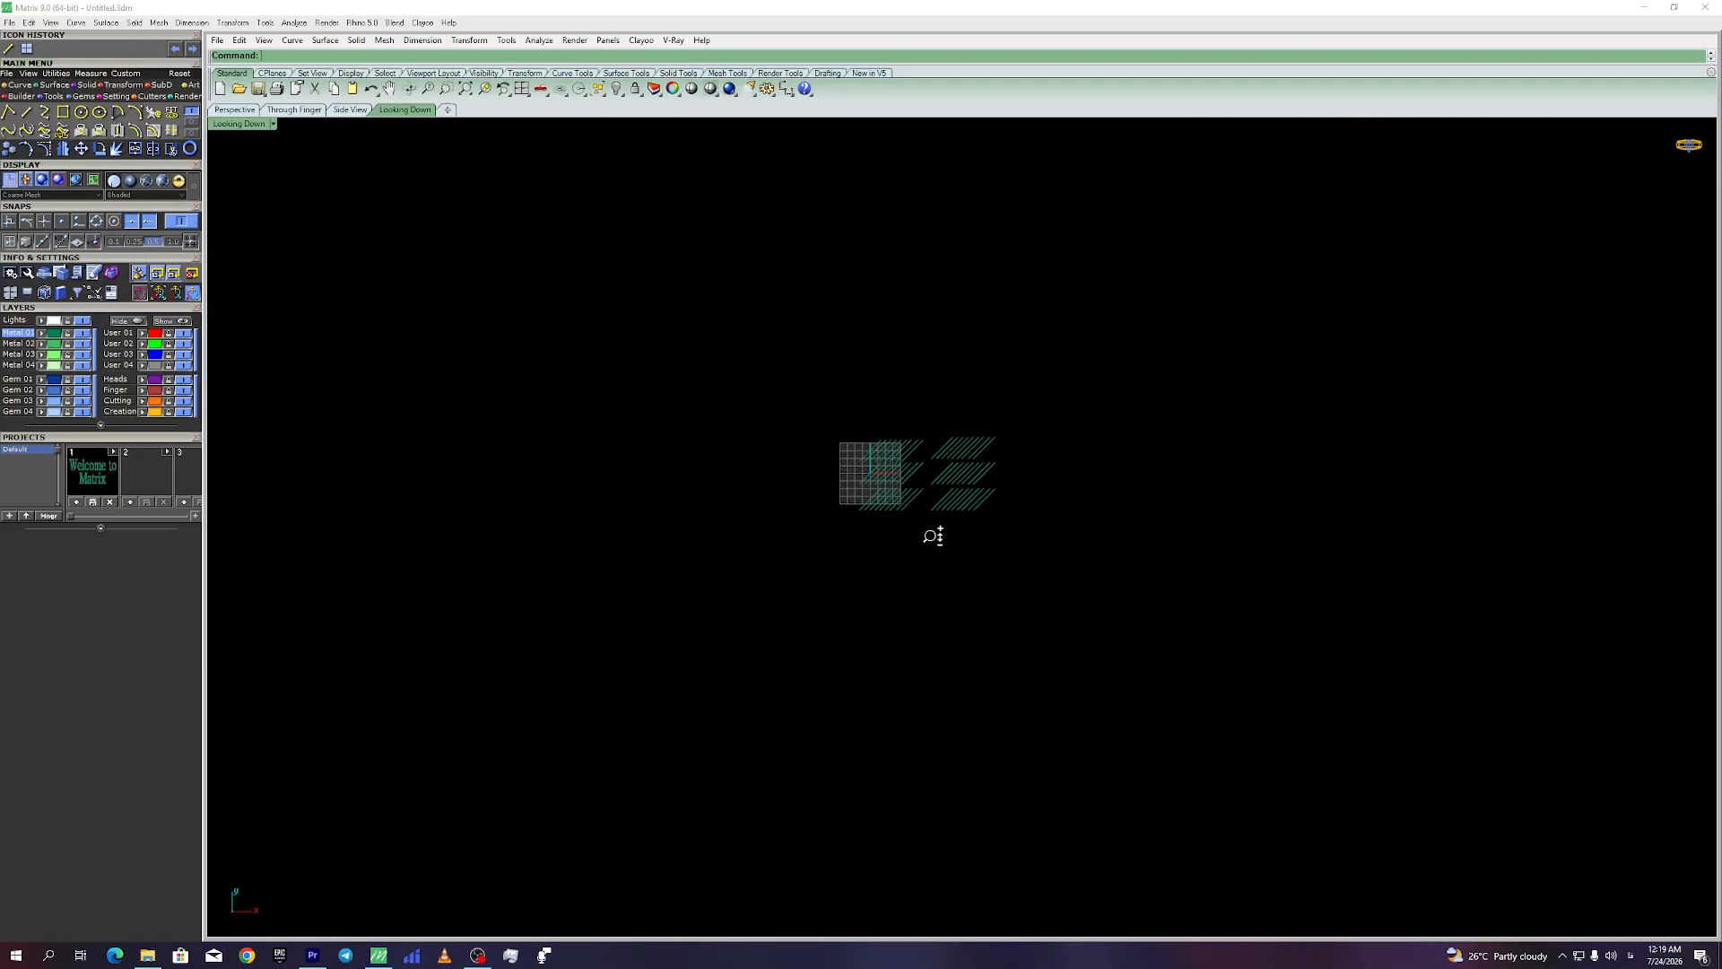
pyautogui.scroll(2, 939, 511)
pyautogui.scroll(5, 974, 335)
pyautogui.scroll(-6, 970, 492)
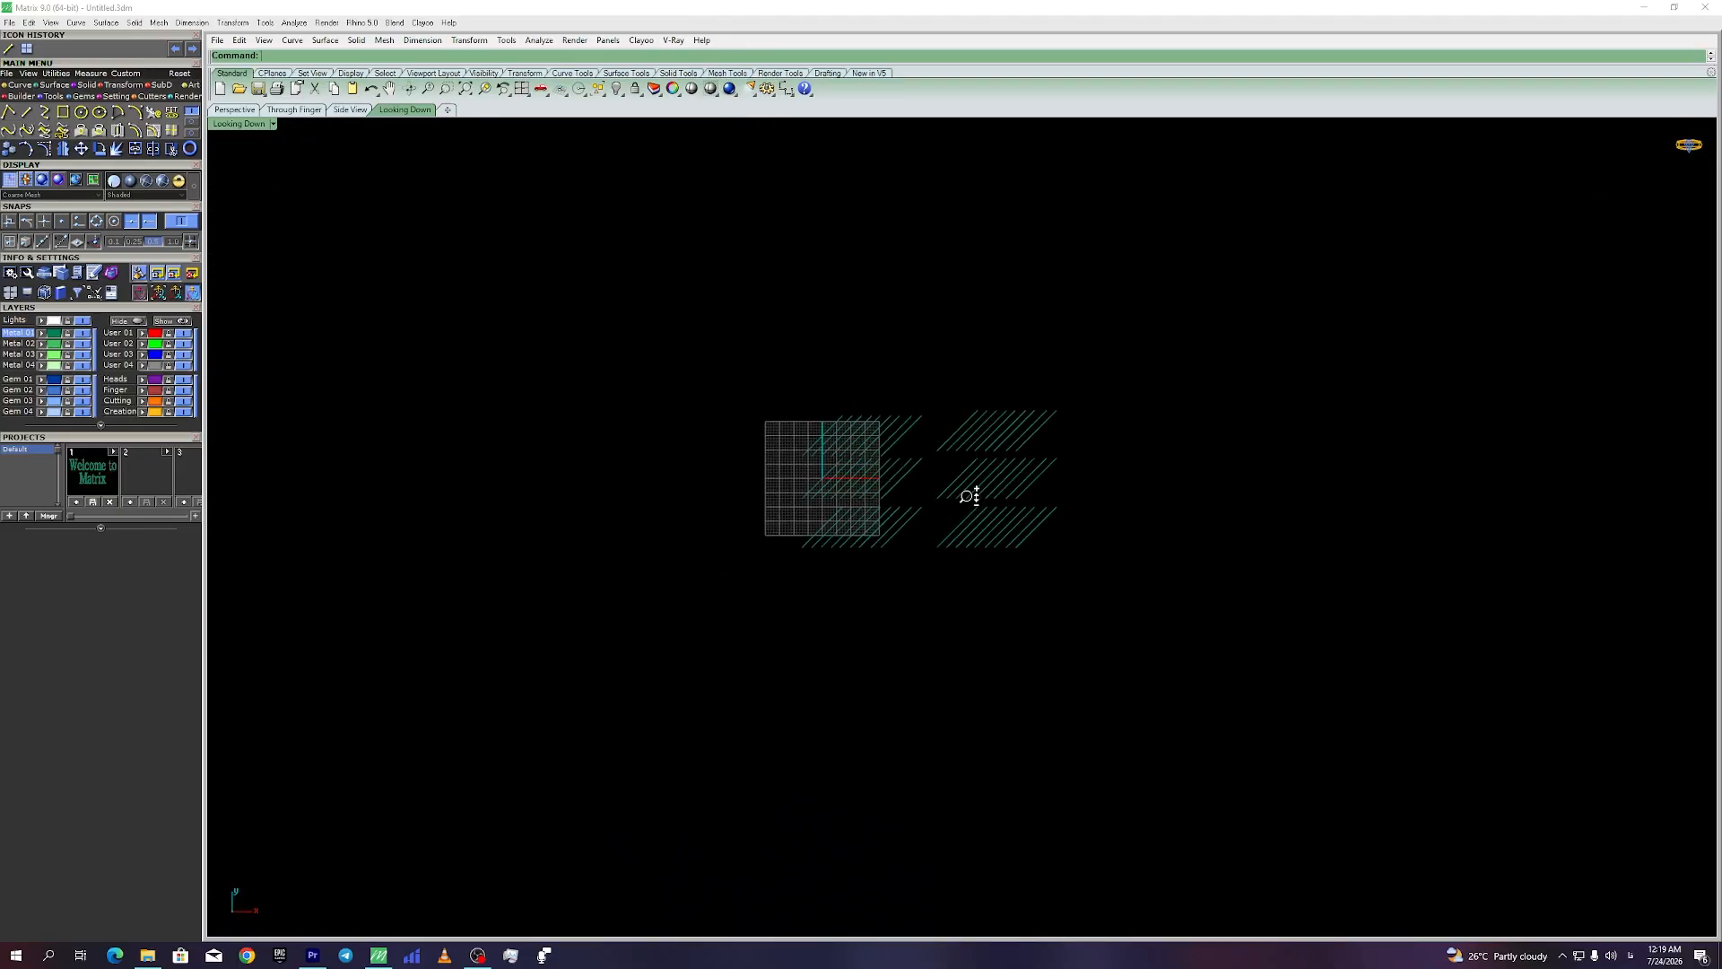
pyautogui.scroll(4, 978, 413)
pyautogui.scroll(-2, 979, 420)
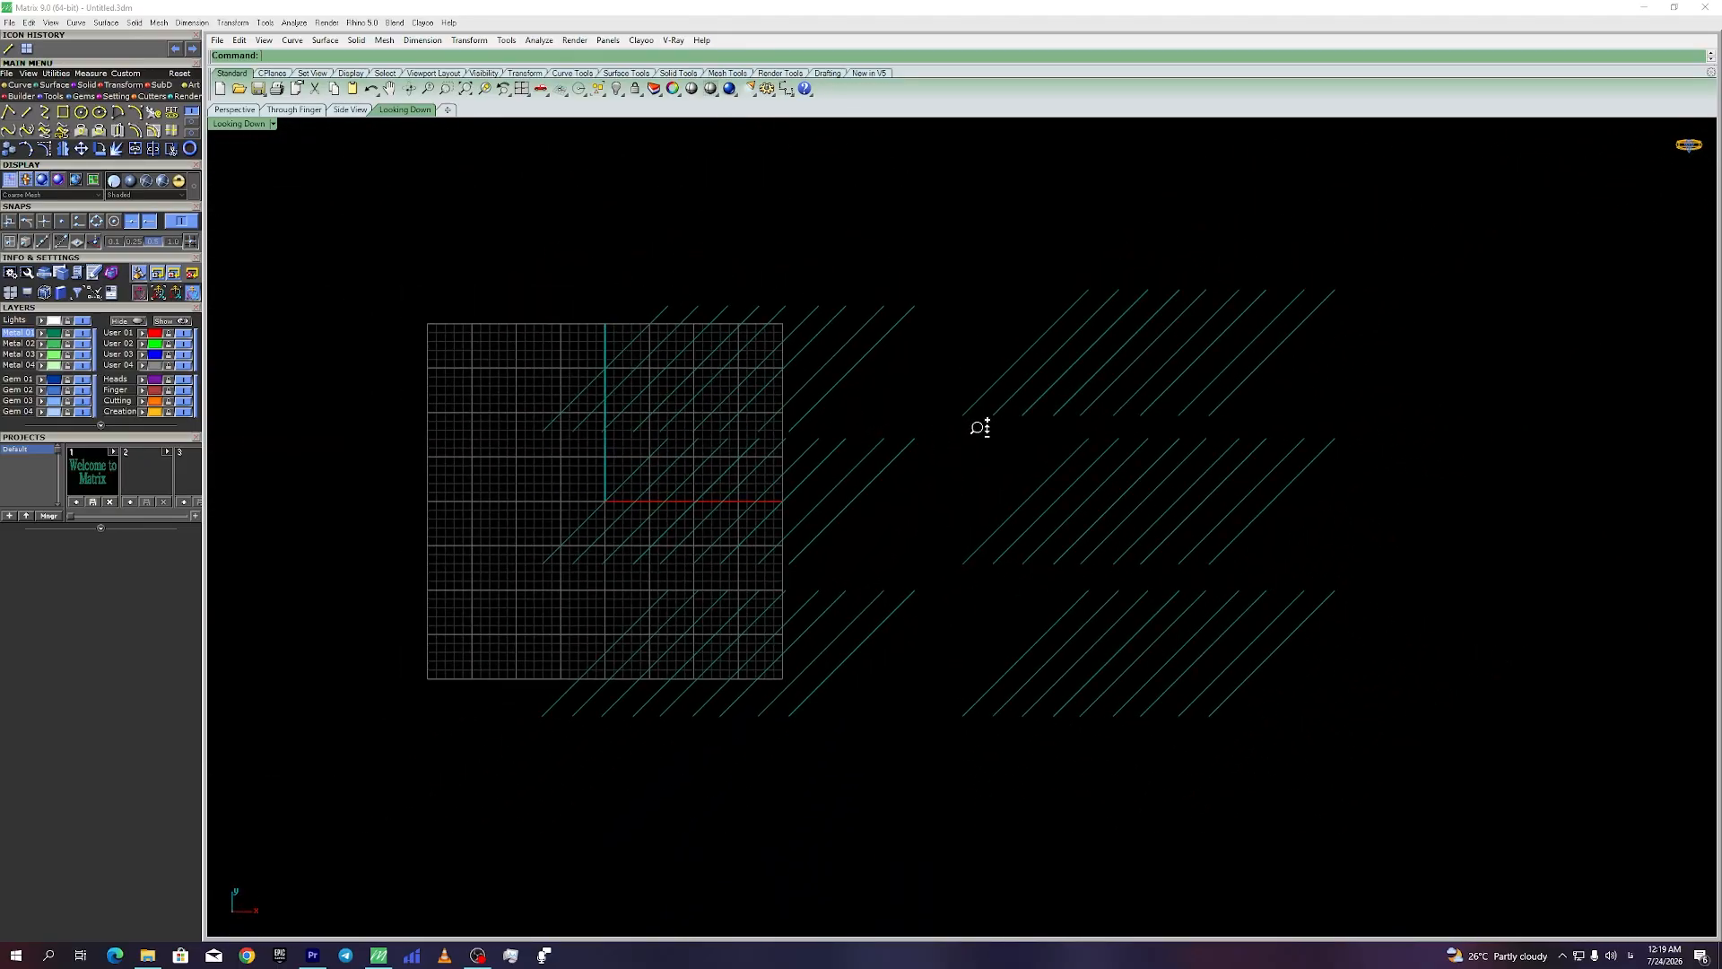
pyautogui.rightClick(947, 476)
# Step: Delete three lines from the upper-right block and one from the middle-right block
pyautogui.press('Escape')
pyautogui.moveTo(950, 469)
pyautogui.mouseDown(button='right')
pyautogui.moveTo(977, 450)
pyautogui.moveTo(984, 463)
pyautogui.moveTo(954, 461)
pyautogui.moveTo(926, 489)
pyautogui.mouseUp(button='right')
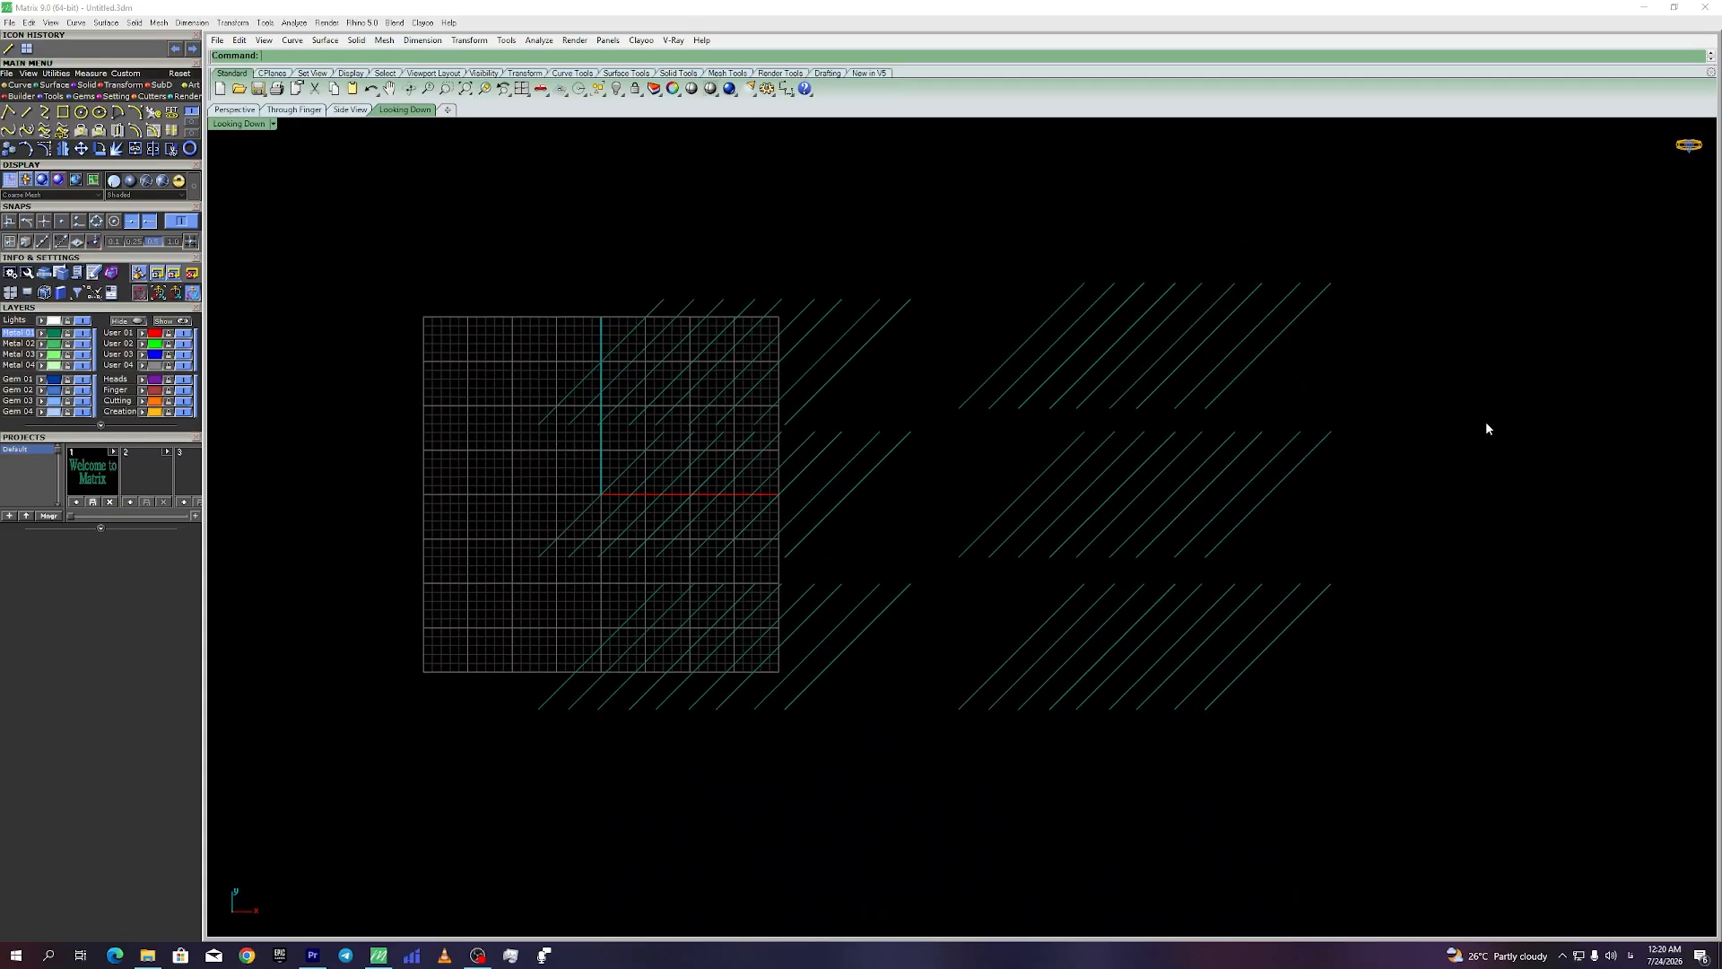
pyautogui.moveTo(1180, 252); pyautogui.dragTo(1130, 331)
pyautogui.press('Delete')
pyautogui.click(1105, 476)
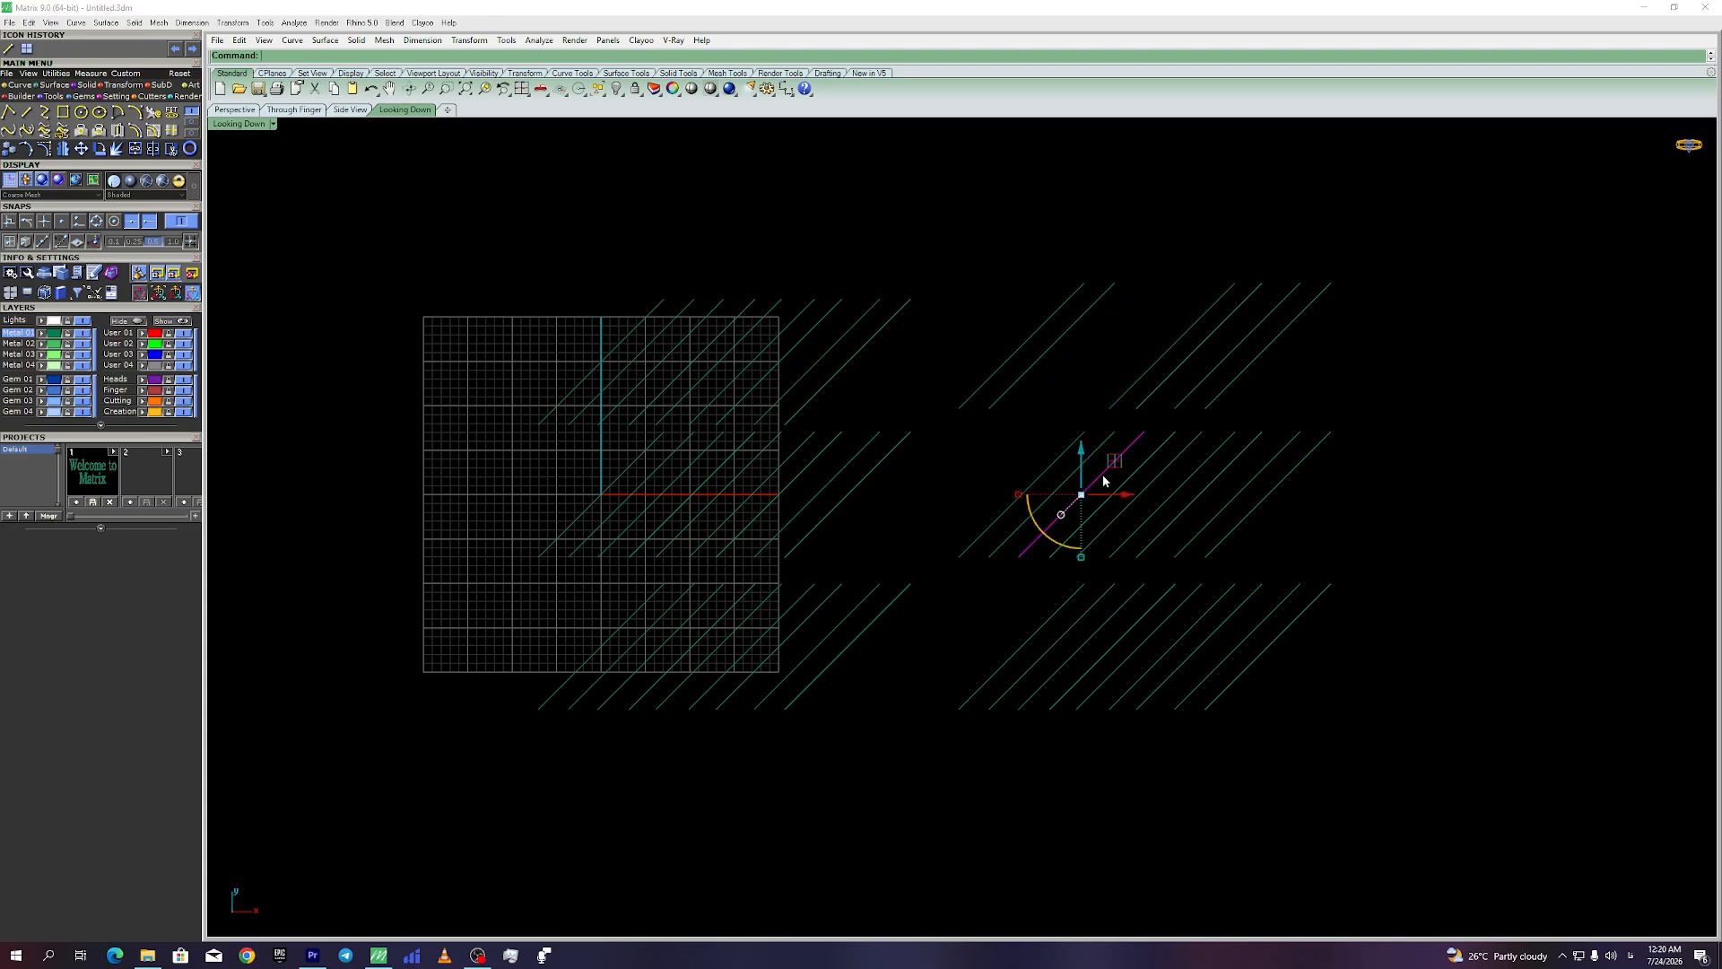
pyautogui.press('Delete')
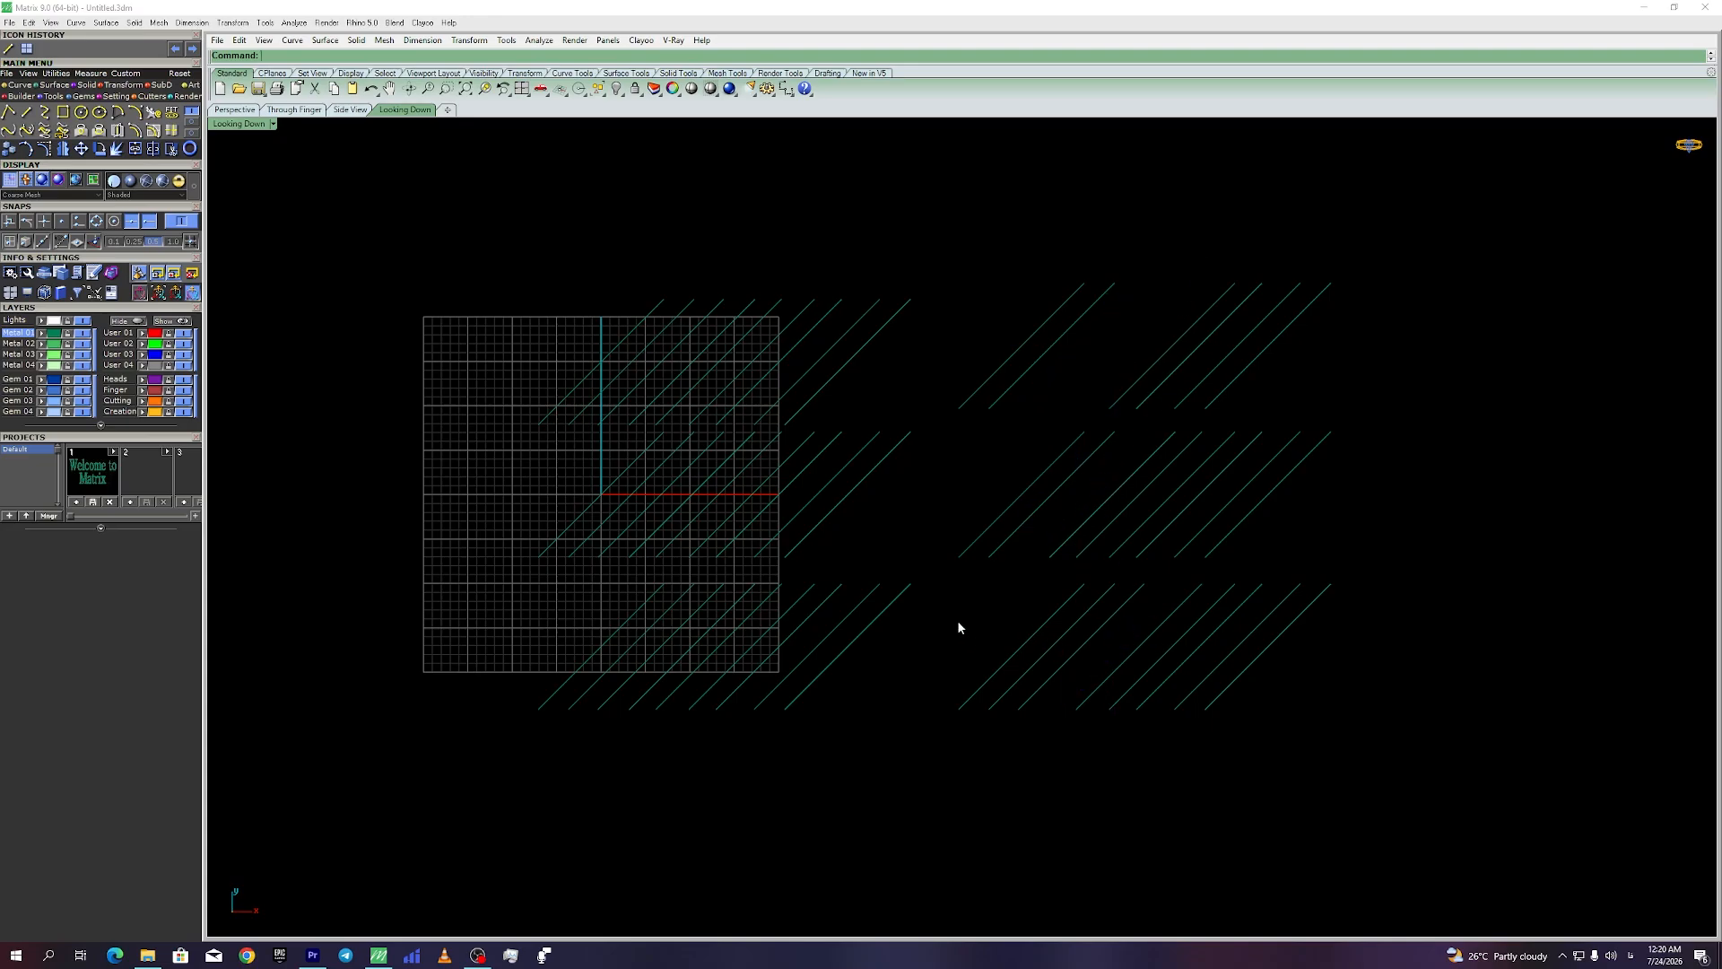
# Step: Delete six scattered lines picked from the lower, middle and upper blocks
pyautogui.click(897, 596)
pyautogui.keyDown('shift'); pyautogui.click(1085, 460); pyautogui.keyUp('shift')
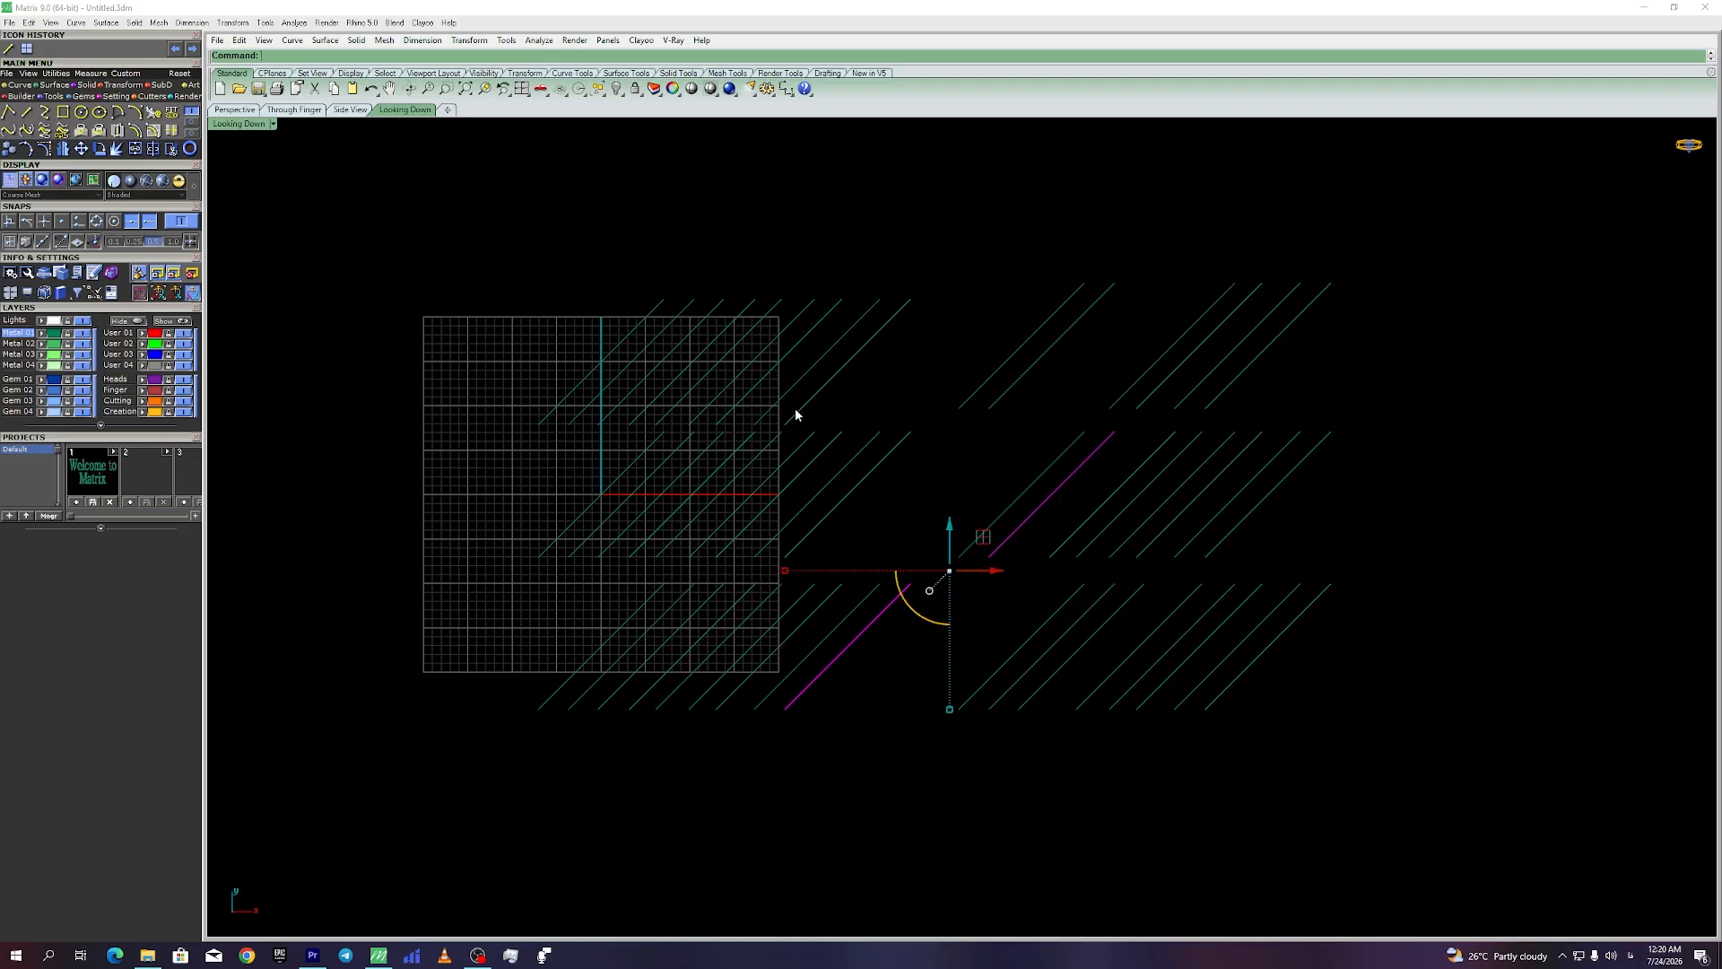
pyautogui.keyDown('shift'); pyautogui.click(760, 381); pyautogui.keyUp('shift')
pyautogui.keyDown('shift'); pyautogui.click(704, 355); pyautogui.keyUp('shift')
pyautogui.keyDown('shift'); pyautogui.click(624, 340); pyautogui.keyUp('shift')
pyautogui.keyDown('shift'); pyautogui.click(831, 313); pyautogui.keyUp('shift')
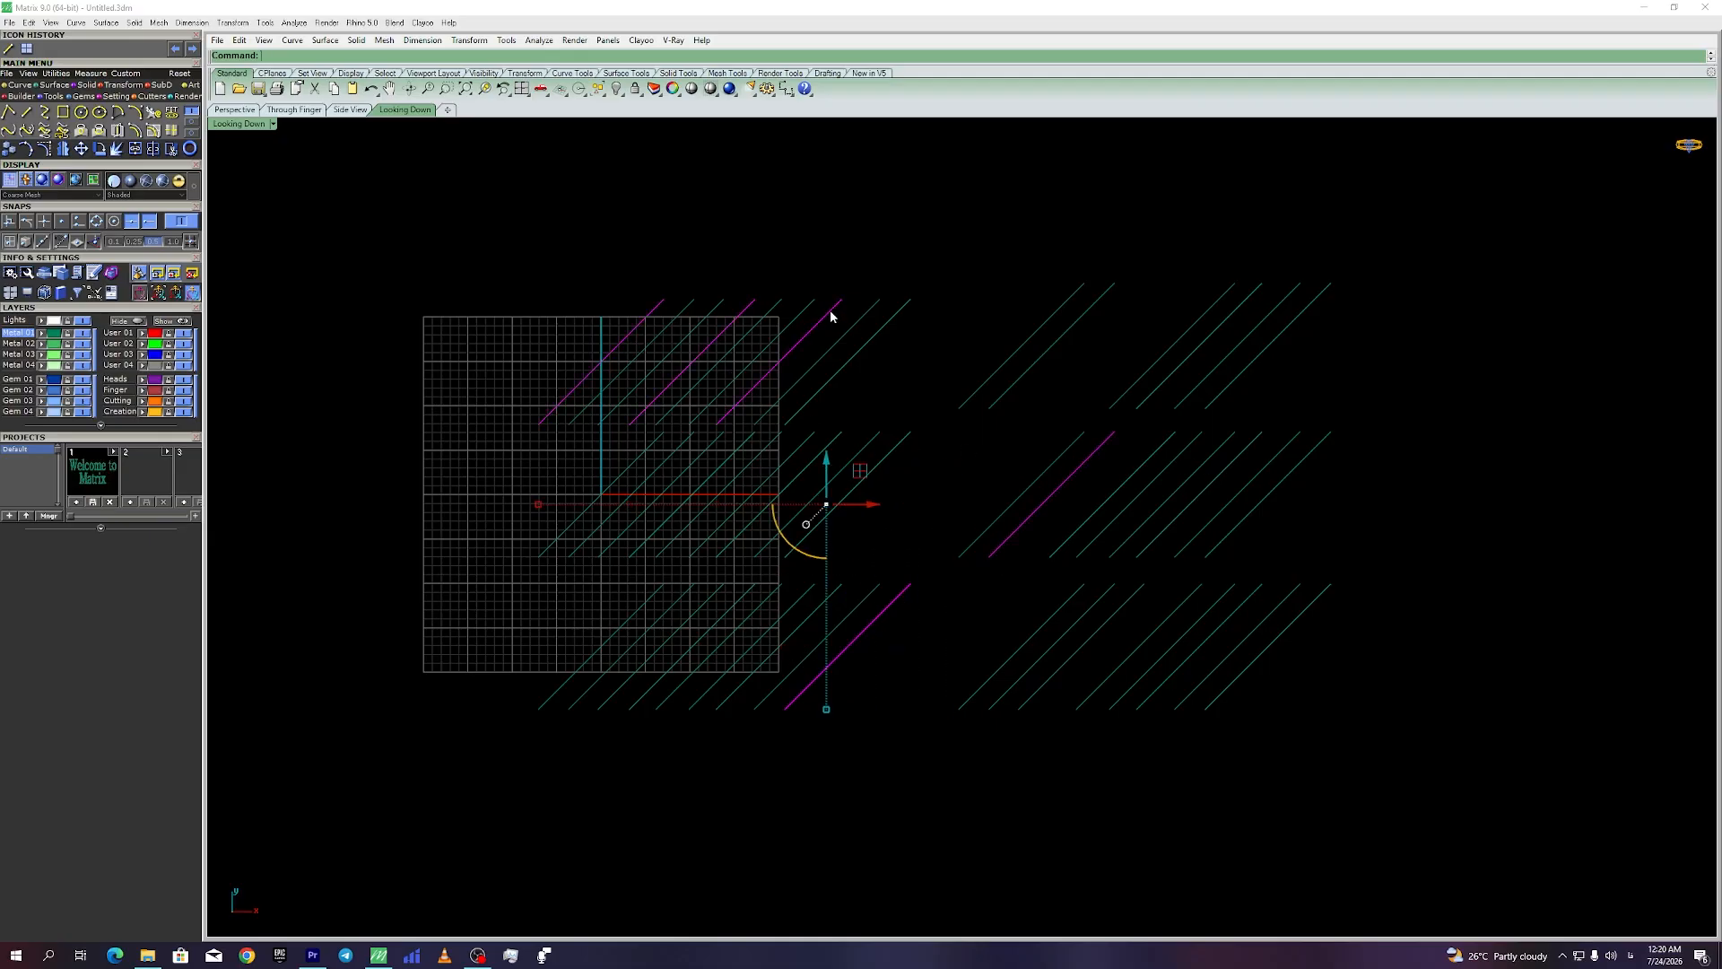
pyautogui.press('Delete')
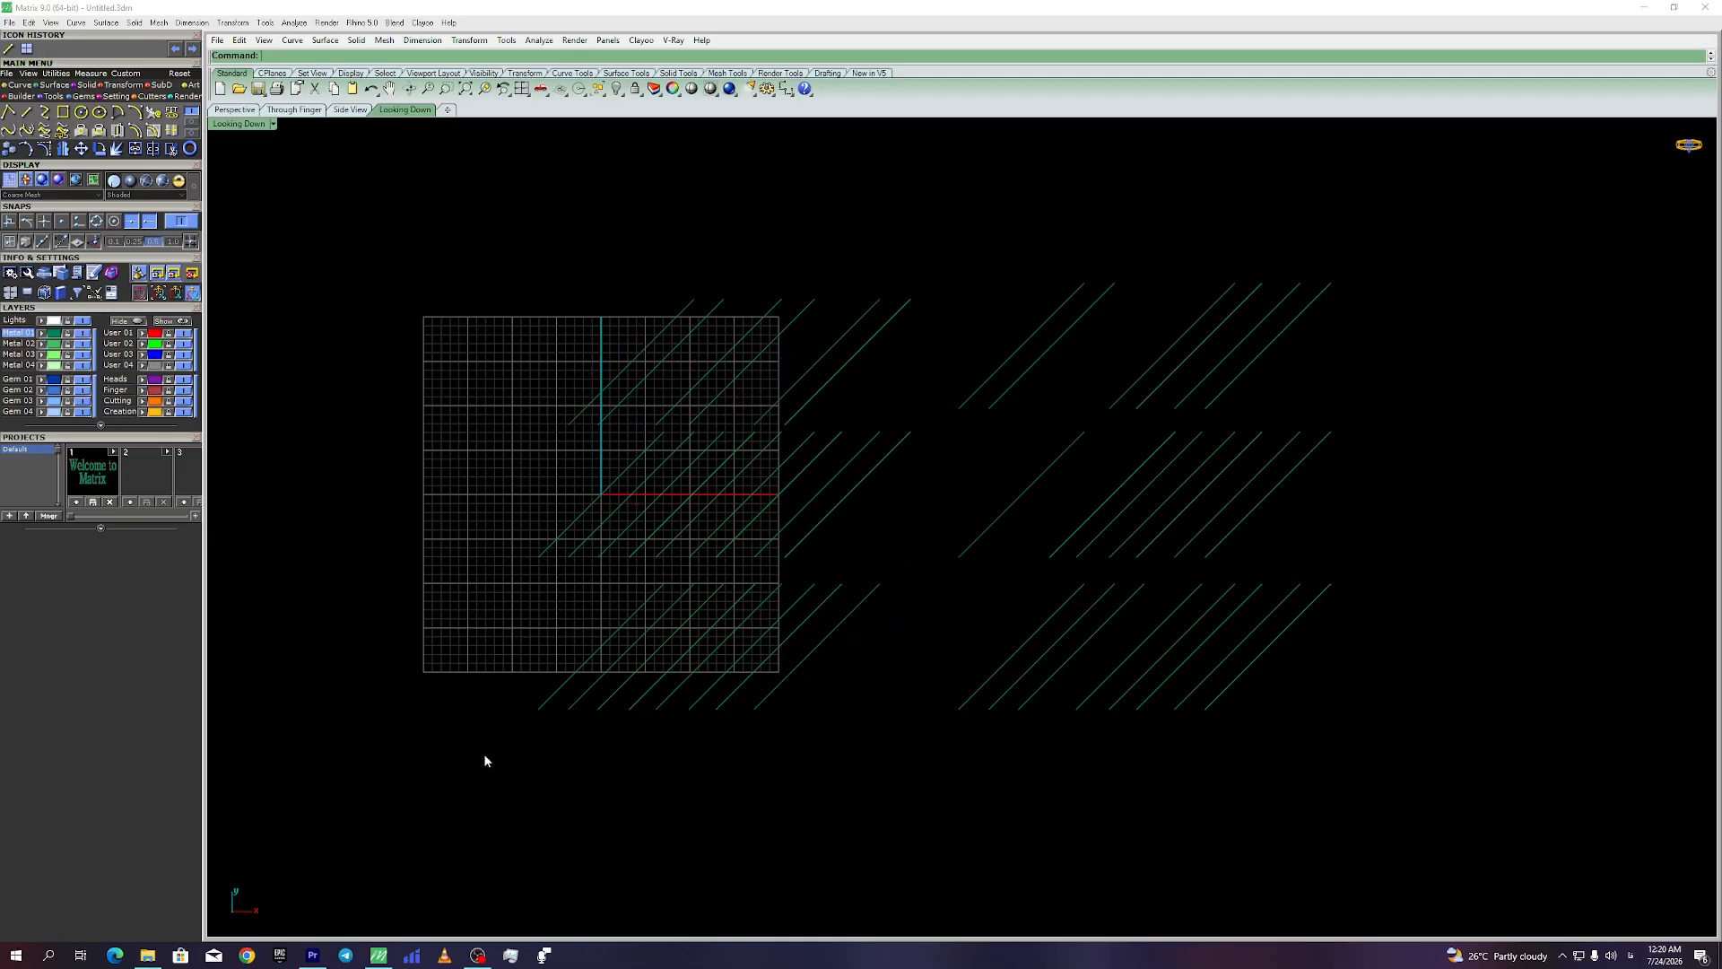
# Step: Window-select and delete the remaining upper, middle and lower hatch lines
pyautogui.moveTo(485, 761)
pyautogui.mouseDown()
pyautogui.moveTo(923, 619)
pyautogui.moveTo(930, 574)
pyautogui.mouseUp()
pyautogui.press('Escape')
pyautogui.moveTo(662, 717); pyautogui.dragTo(470, 696)
pyautogui.press('Escape')
pyautogui.moveTo(1602, 186); pyautogui.dragTo(431, 370)
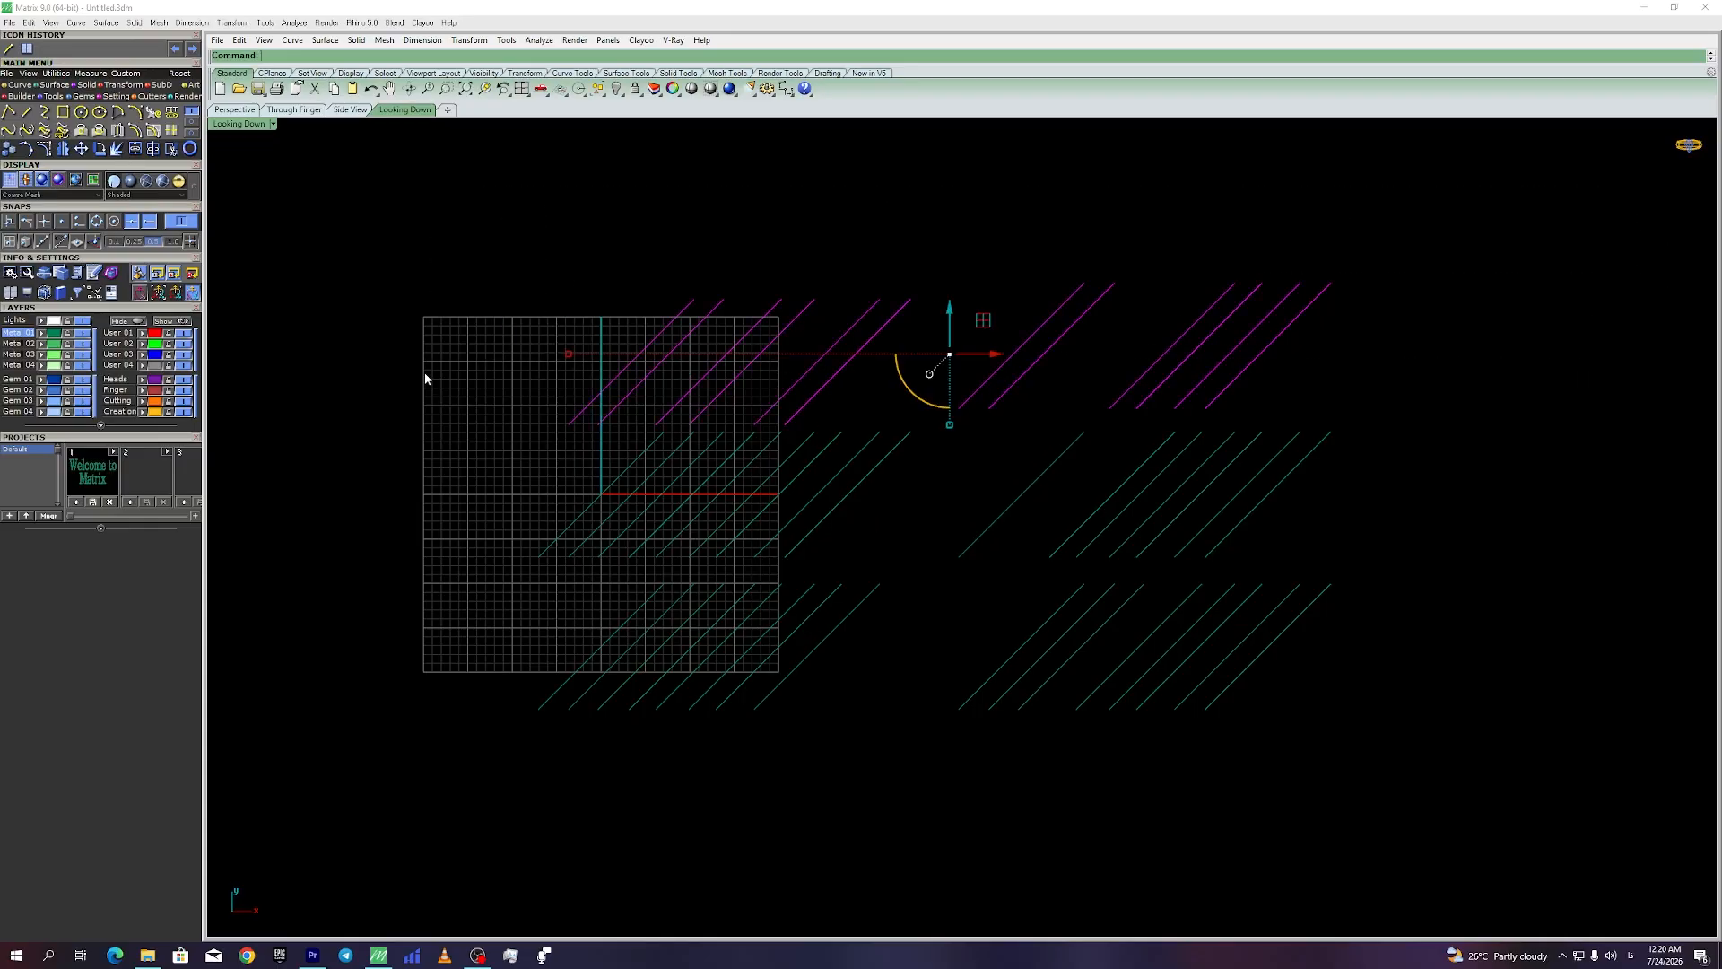
pyautogui.press('Delete')
pyautogui.moveTo(1410, 362); pyautogui.dragTo(395, 489)
pyautogui.press('Delete')
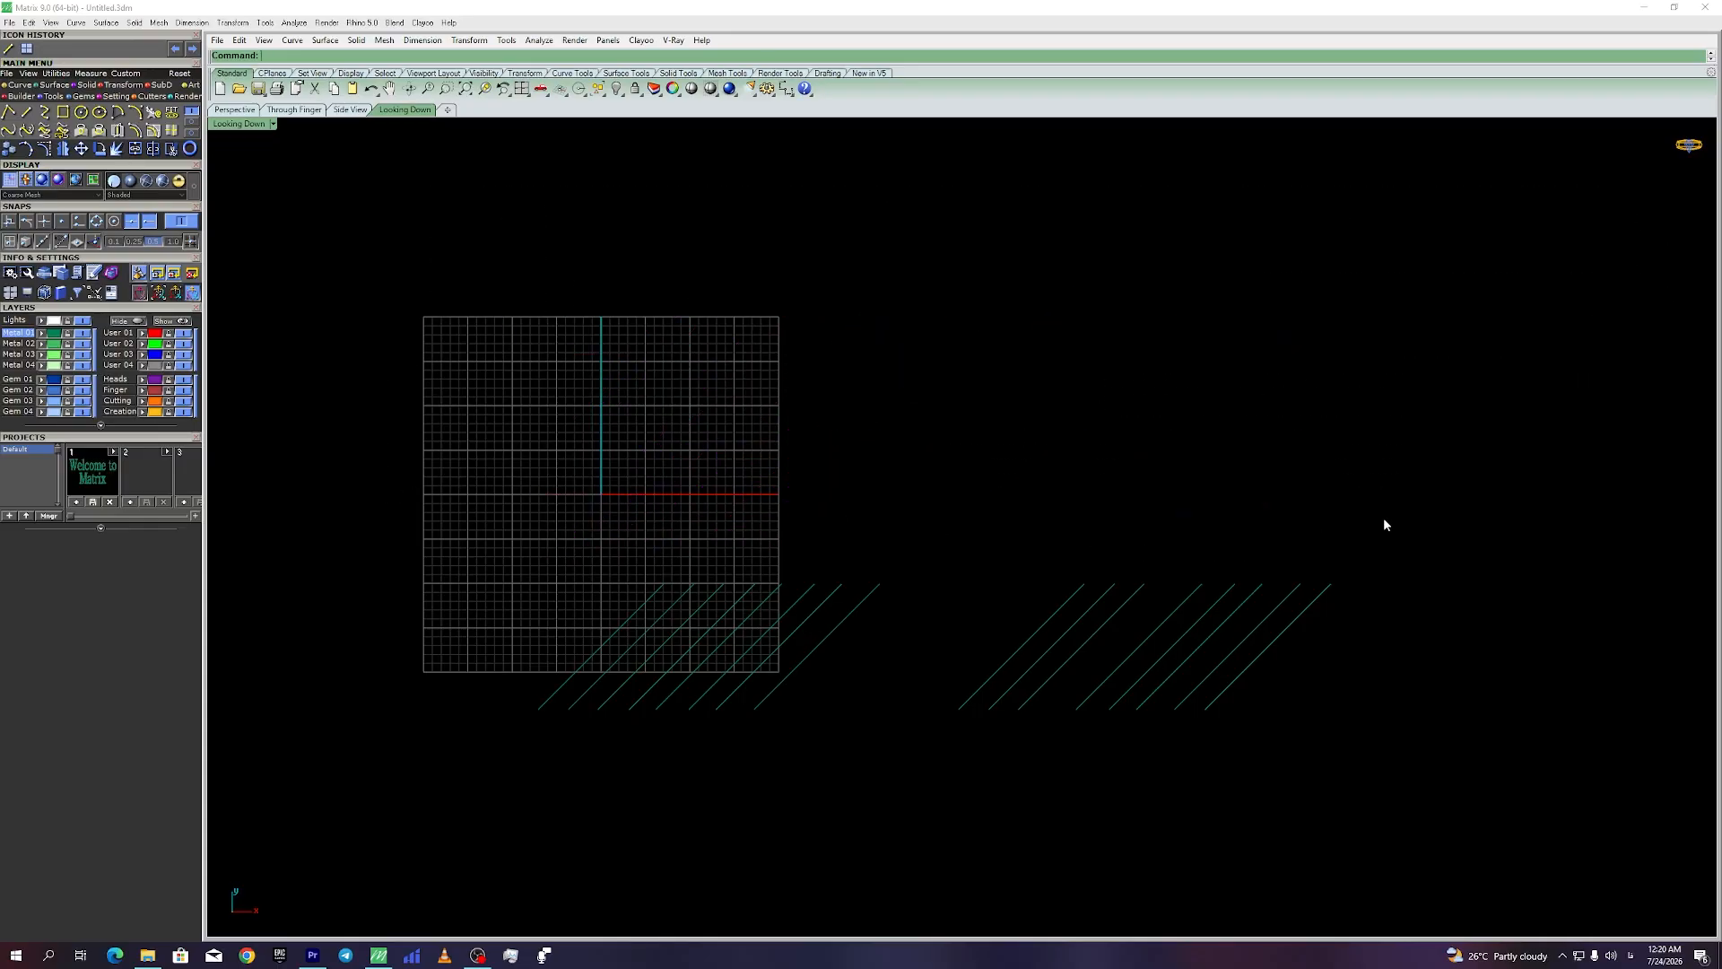
pyautogui.moveTo(1384, 525); pyautogui.dragTo(377, 627)
pyautogui.press('Delete')
pyautogui.moveTo(622, 484); pyautogui.dragTo(893, 525, button='right')
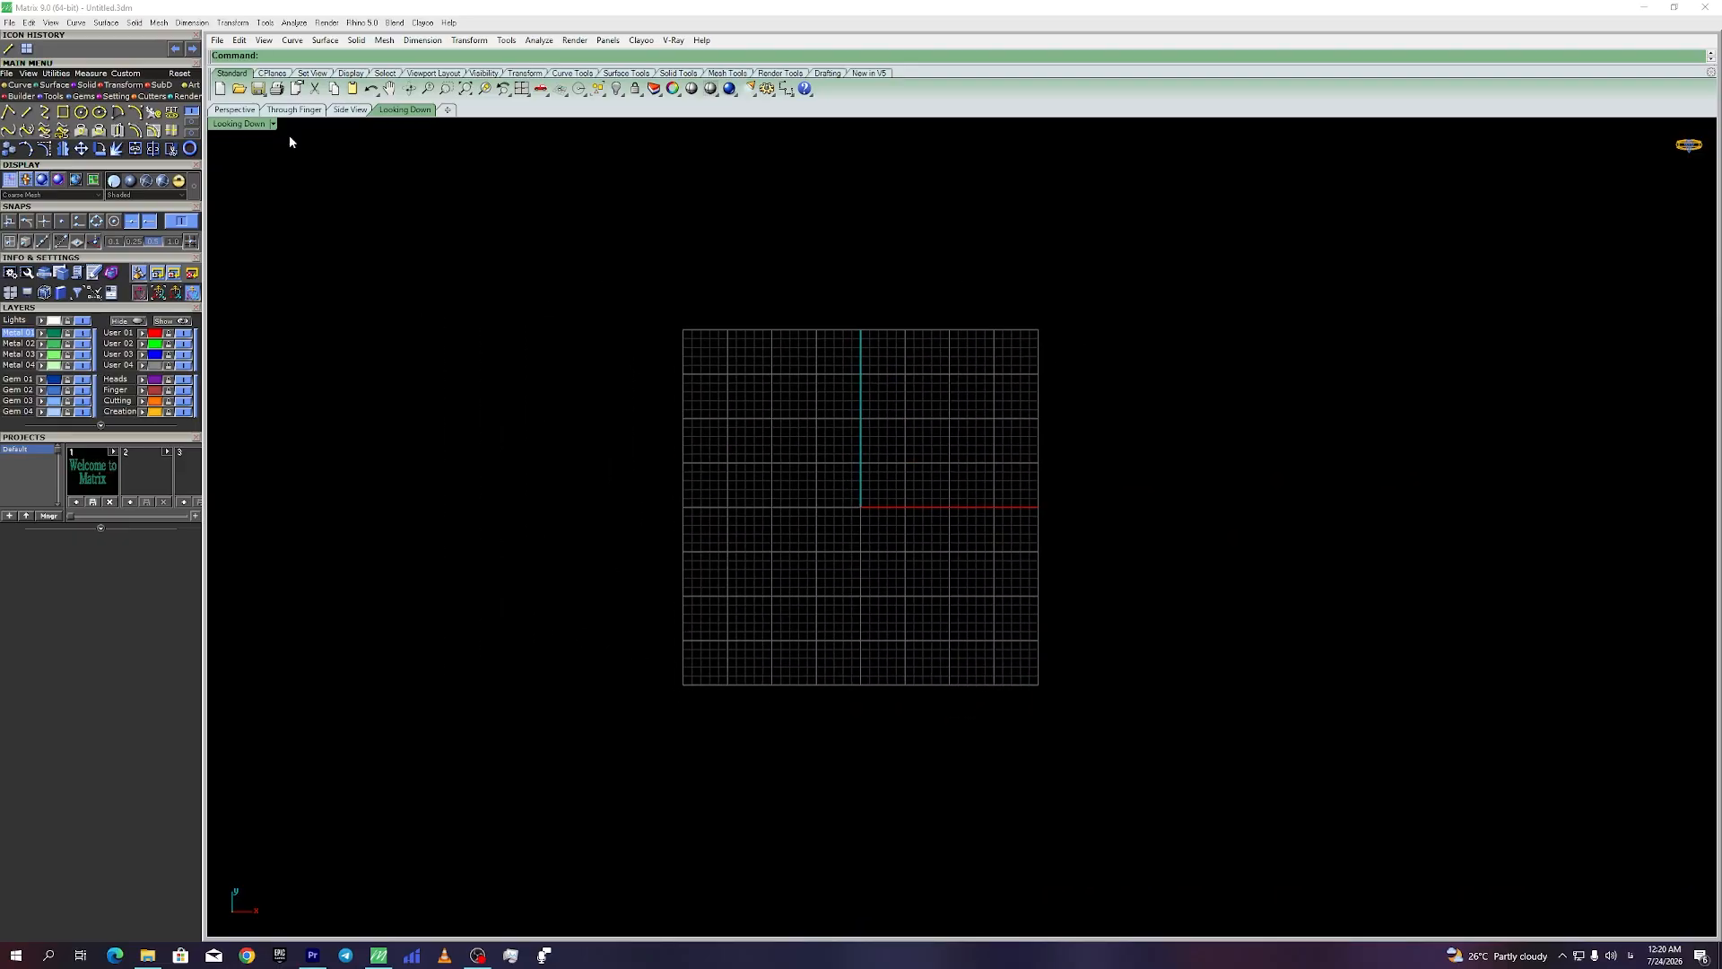
# Step: Restore the four viewports, briefly maximizing and orbiting the Perspective view in between
pyautogui.scroll(2, 788, 485)
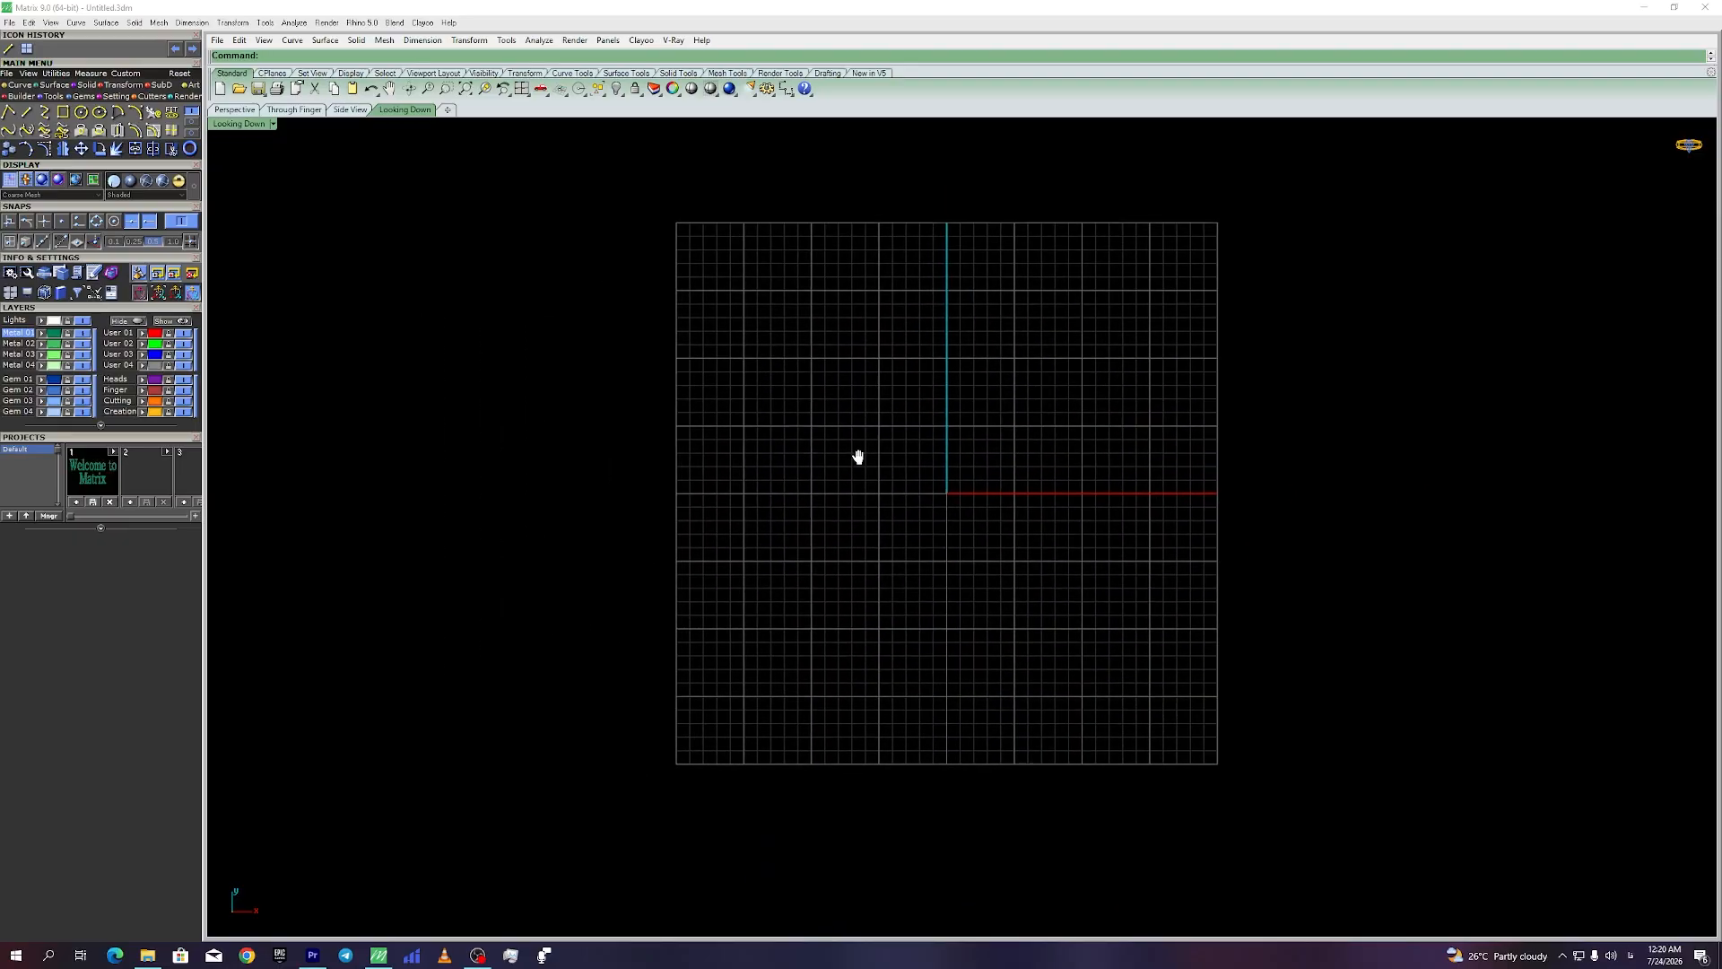
pyautogui.scroll(2, 942, 469)
pyautogui.scroll(-2, 943, 473)
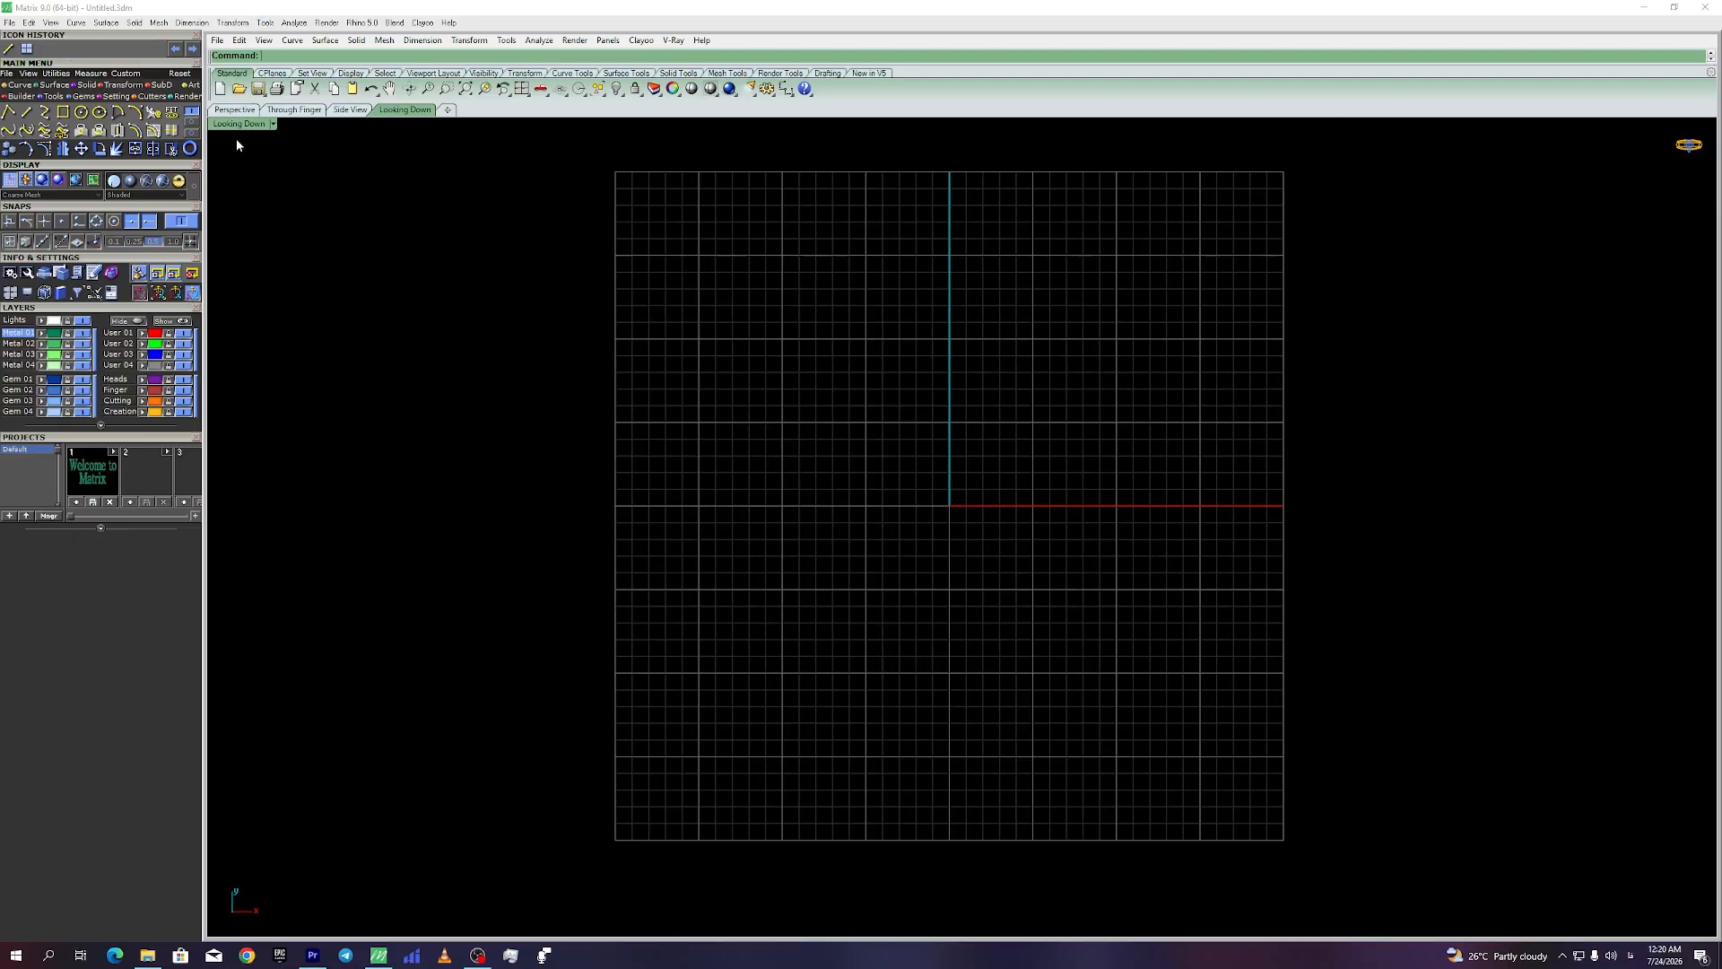
pyautogui.doubleClick(237, 125)
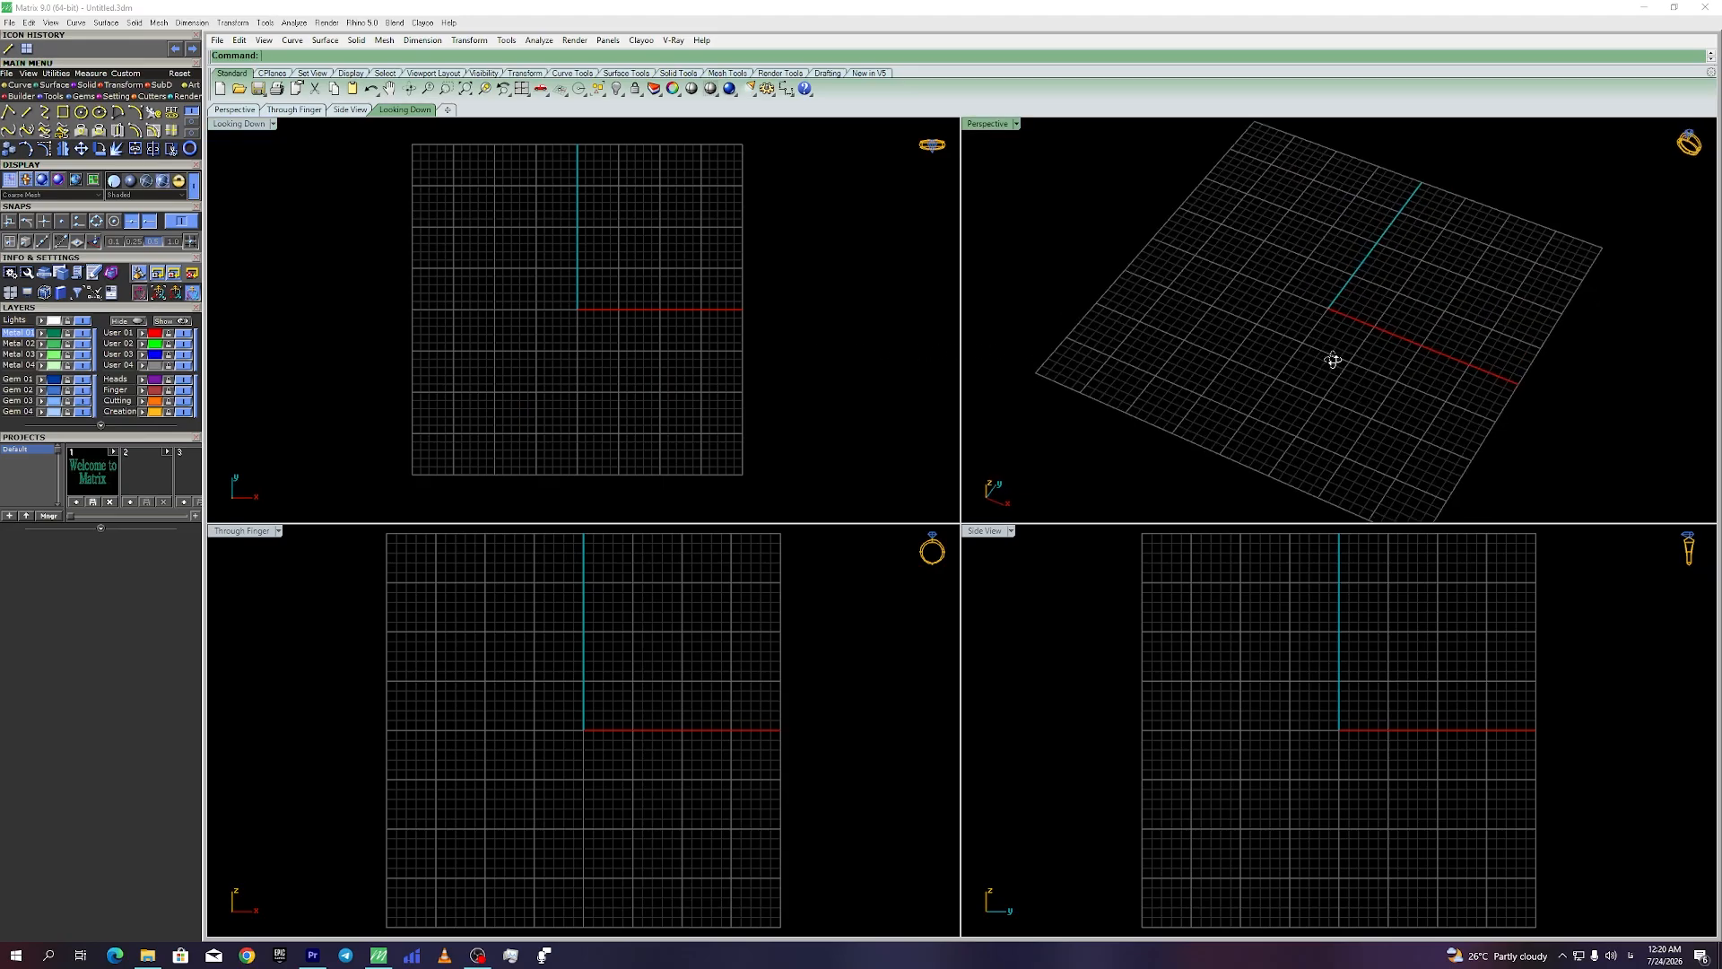
pyautogui.moveTo(1331, 357); pyautogui.dragTo(965, 153, button='right')
pyautogui.doubleClick(987, 124)
pyautogui.moveTo(966, 499); pyautogui.dragTo(912, 557, button='right')
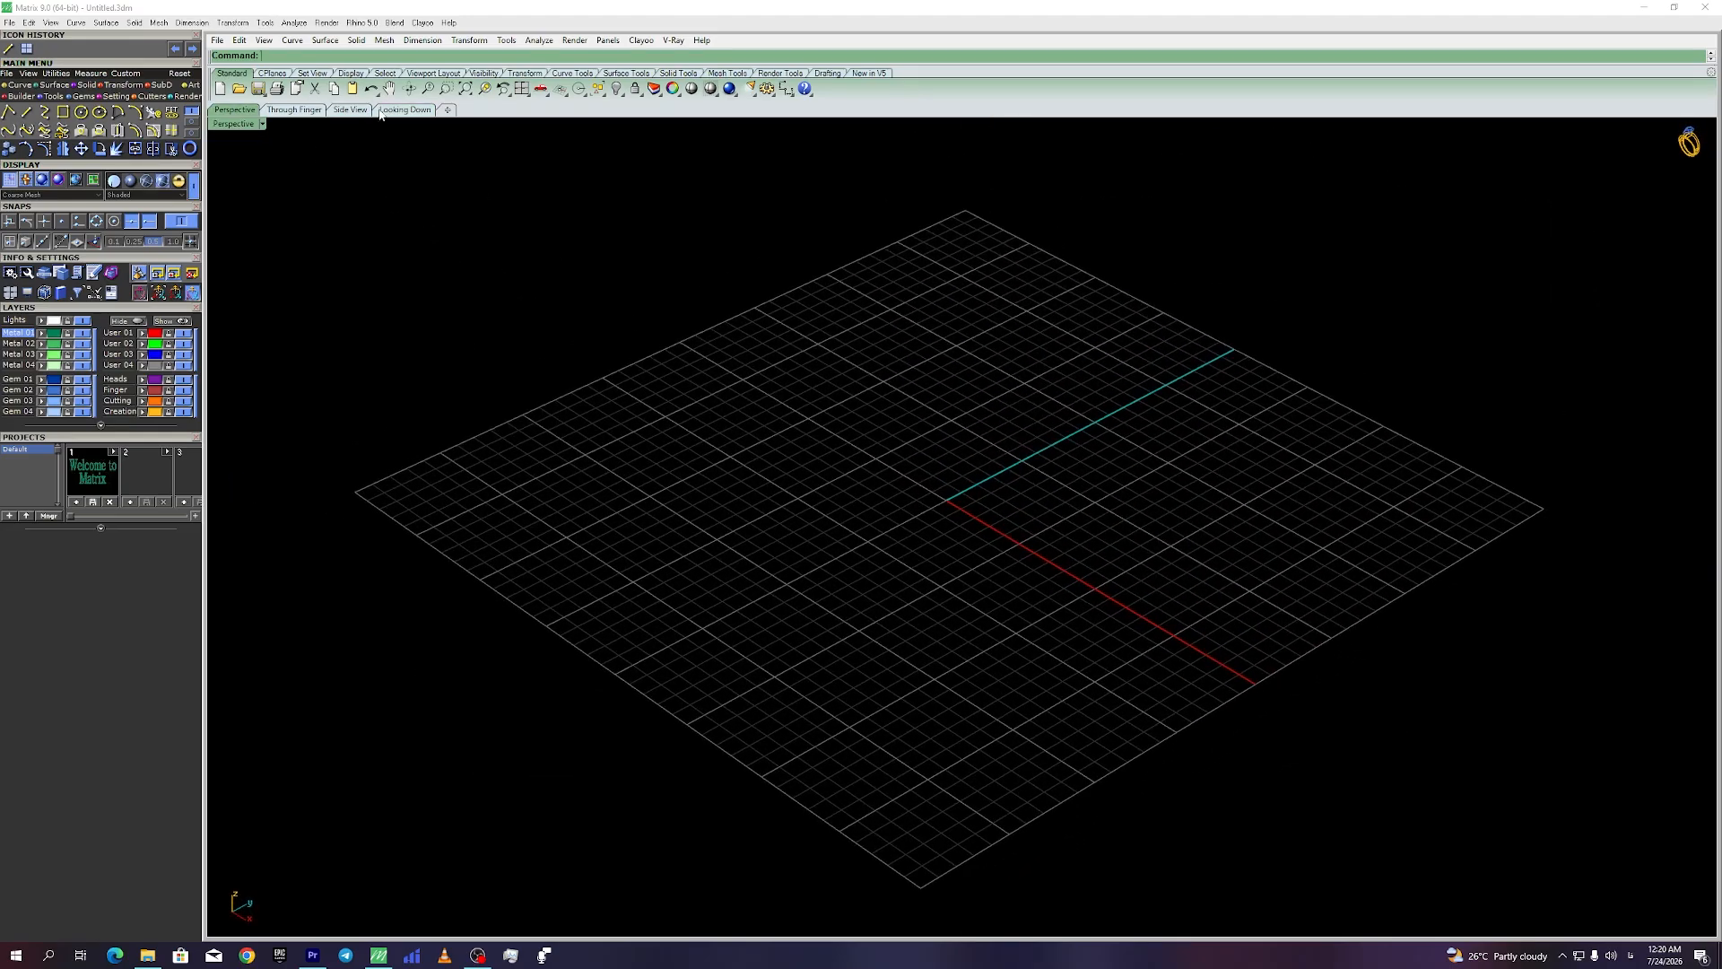
pyautogui.doubleClick(238, 125)
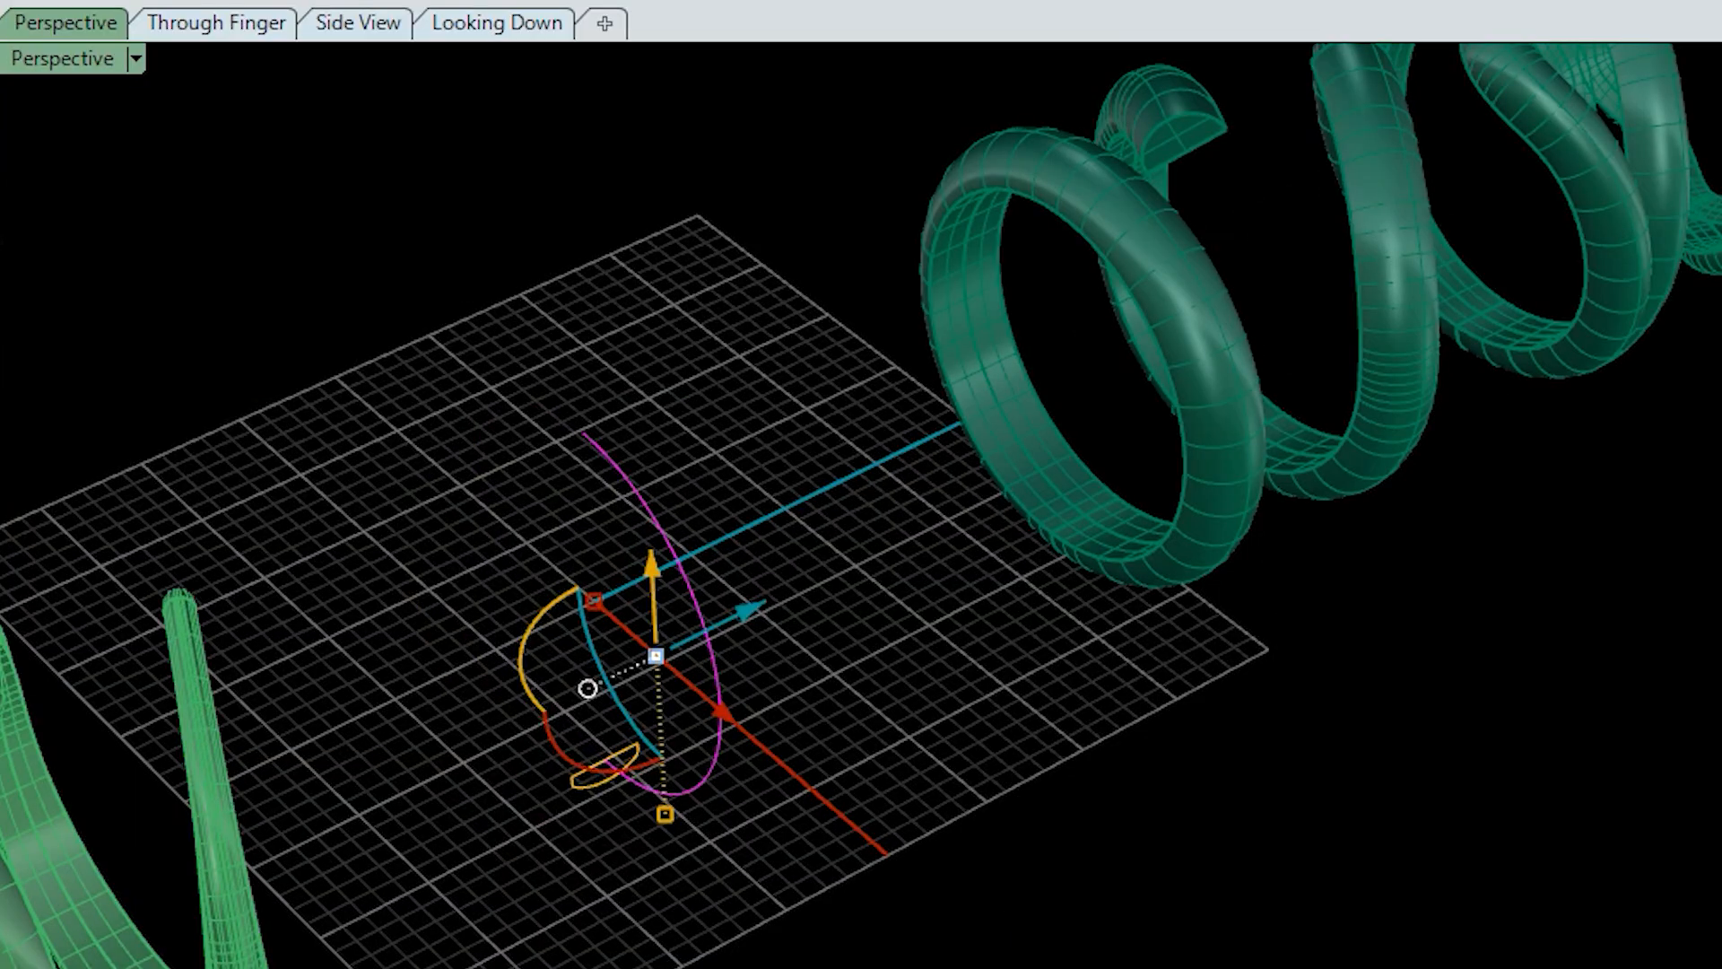
# Step: Drag a control point to reshape the small curve, then orbit Perspective around the rings
pyautogui.click(408, 336)
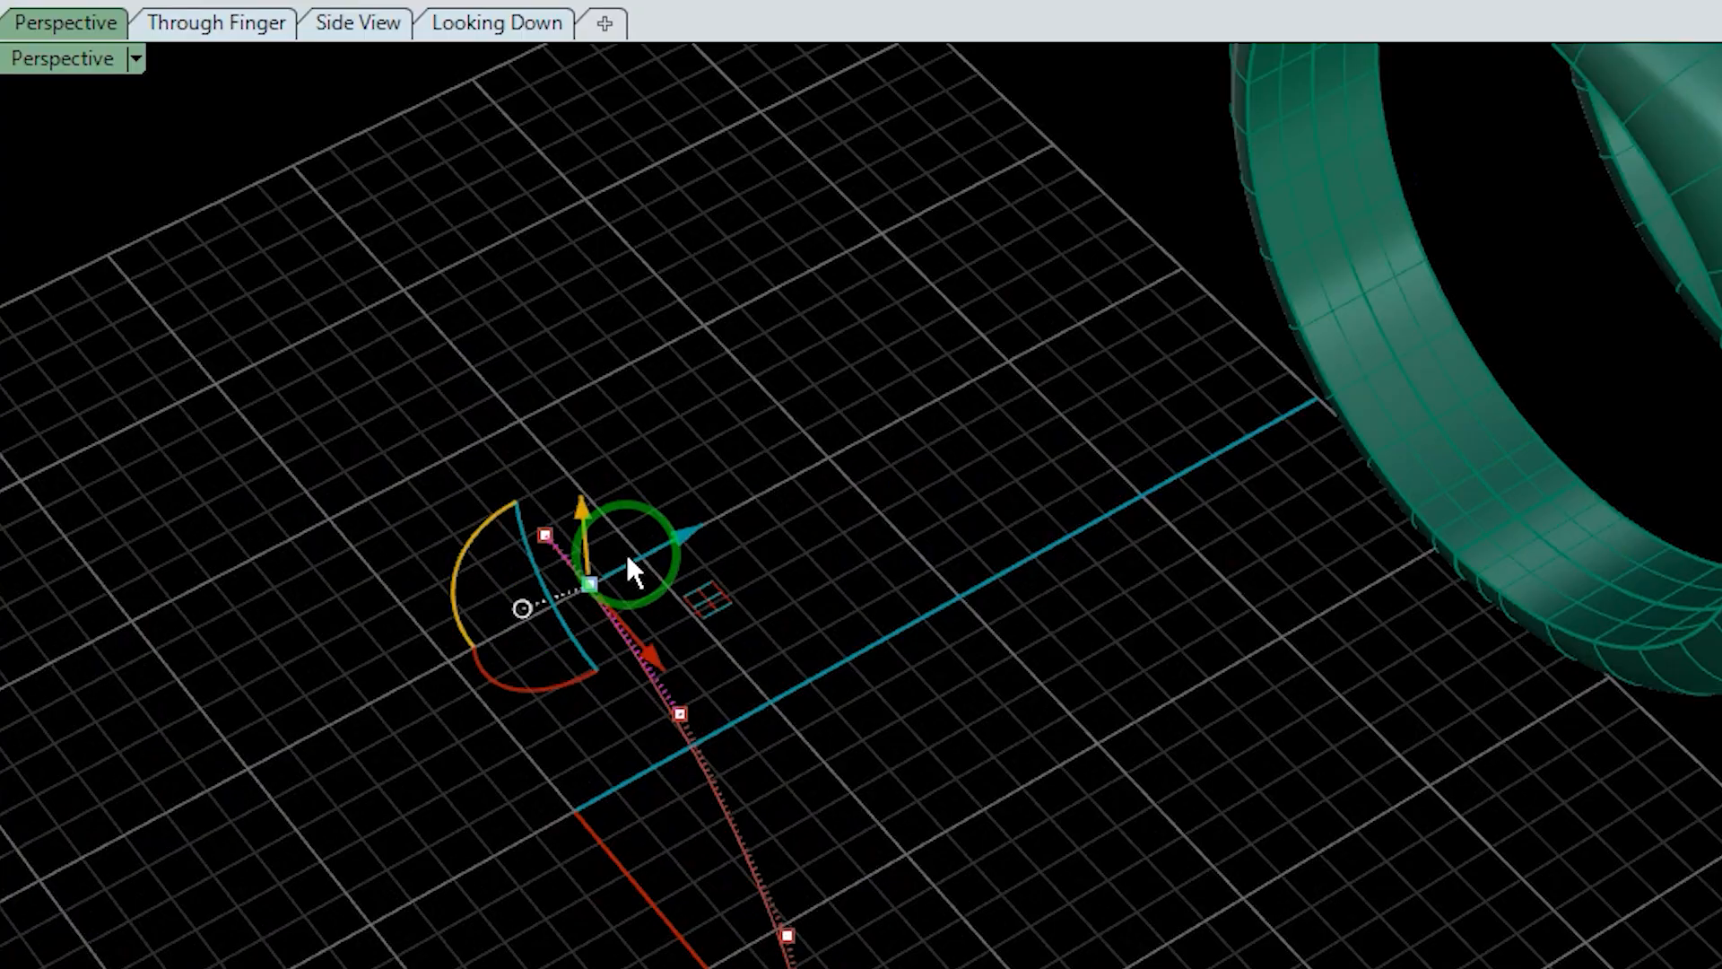
pyautogui.moveTo(626, 569); pyautogui.dragTo(854, 604)
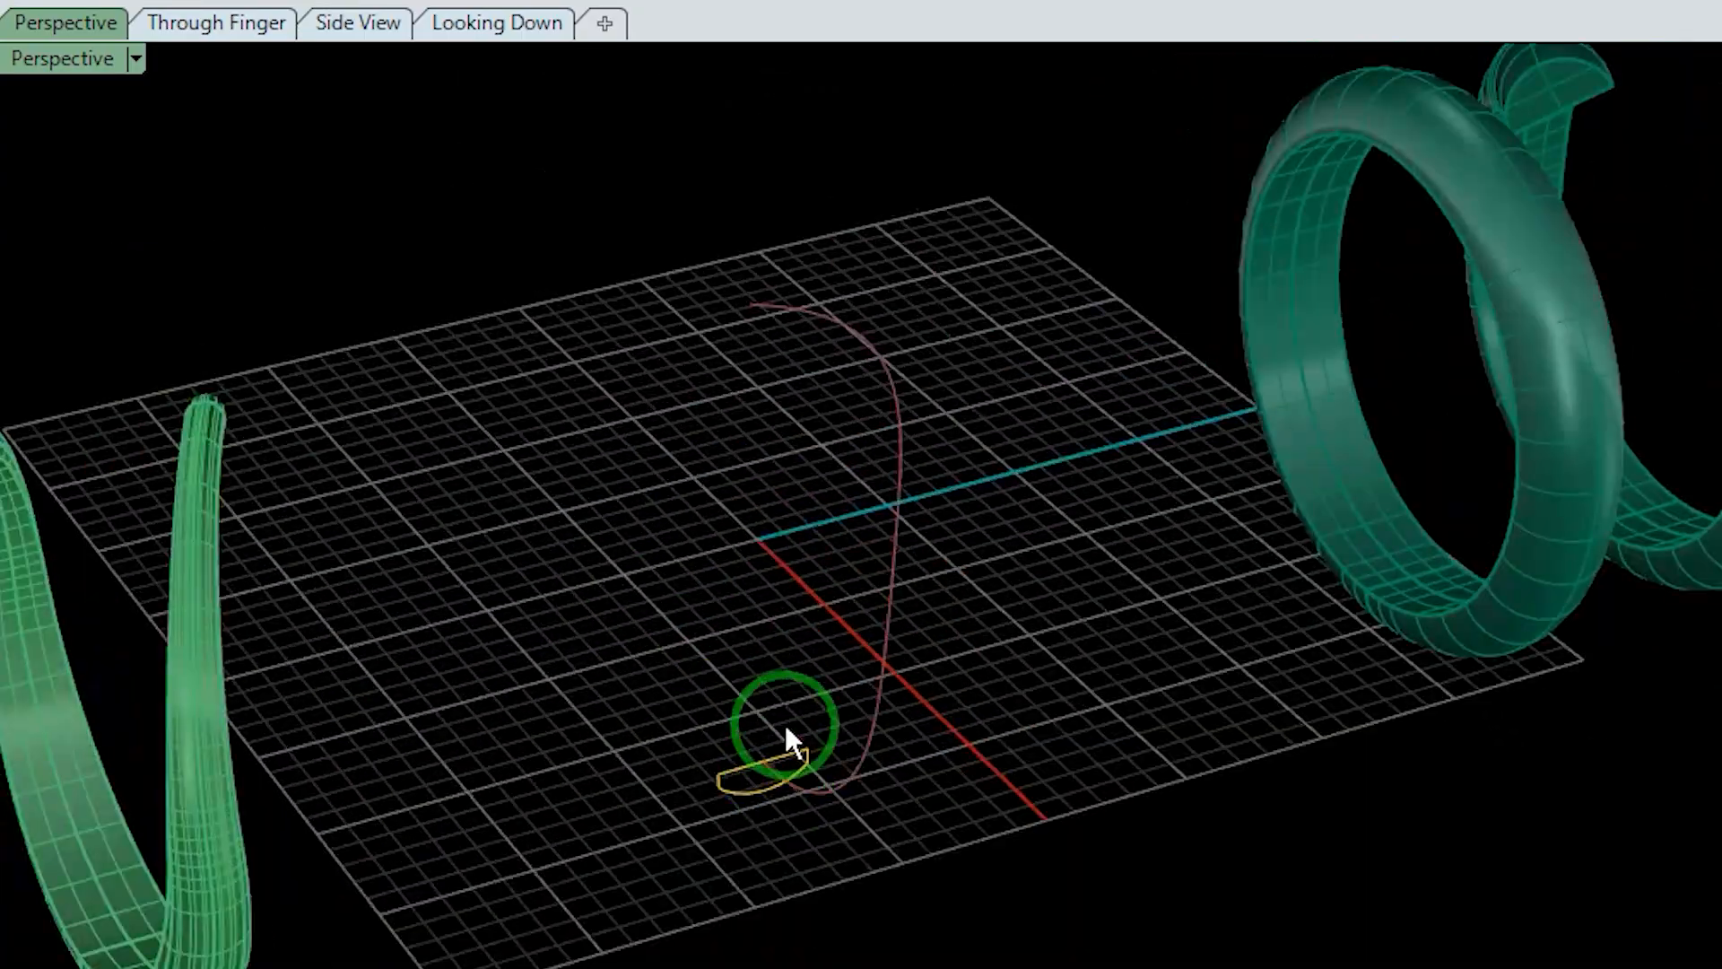
pyautogui.middleClick(787, 729)
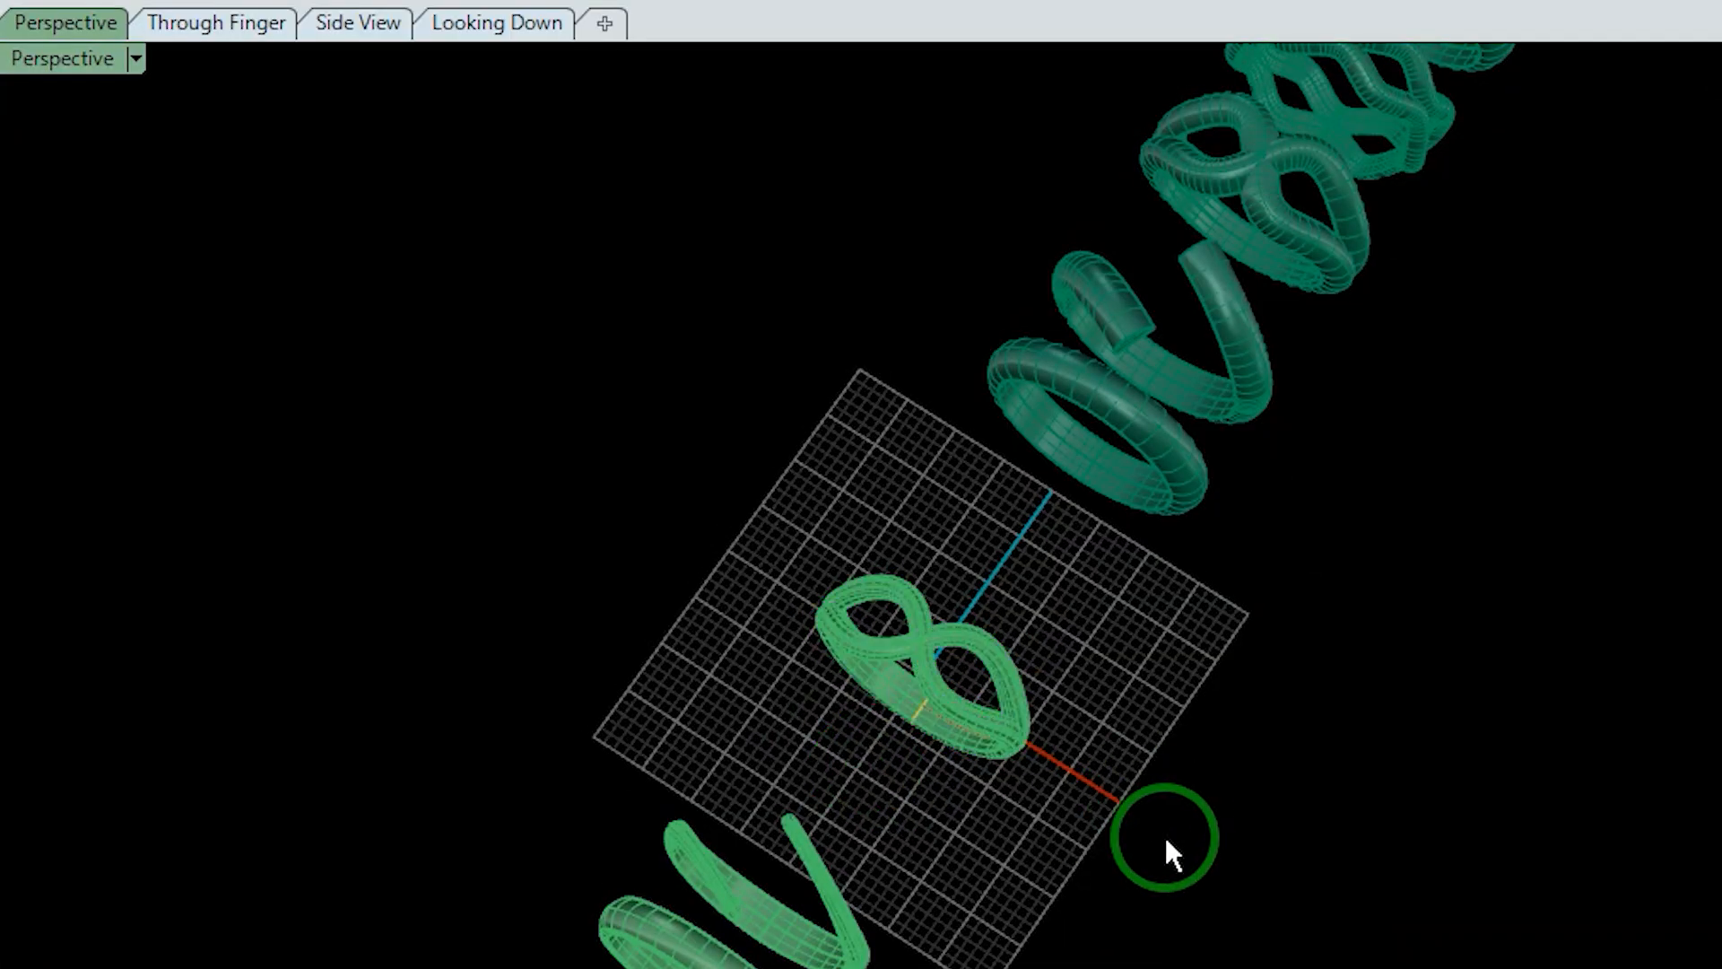
pyautogui.moveTo(1165, 842); pyautogui.dragTo(1565, 400, button='right')
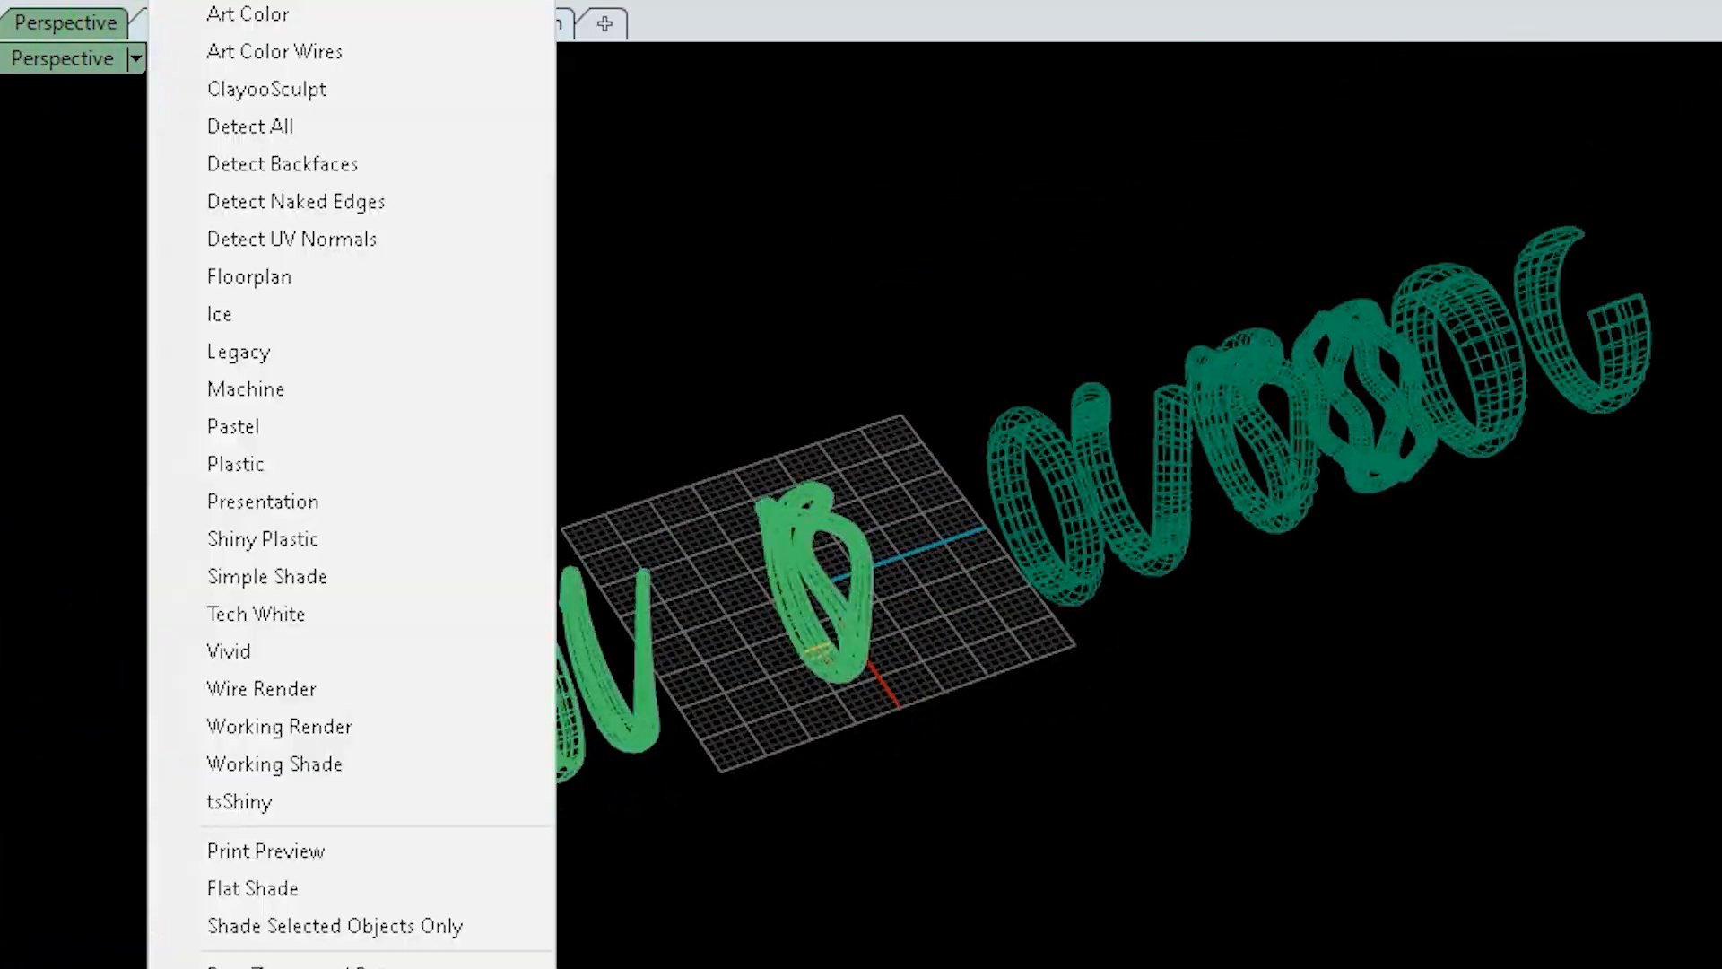